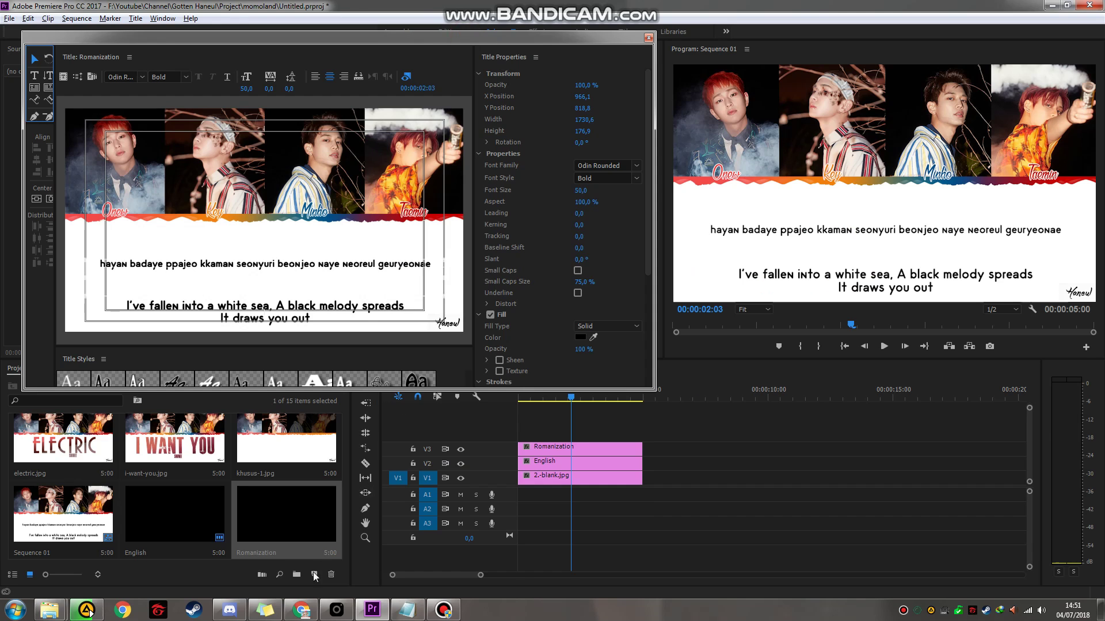
# Step: Create a new 1920 x 1080 title named Hangul
pyautogui.click(313, 574)
pyautogui.click(334, 469)
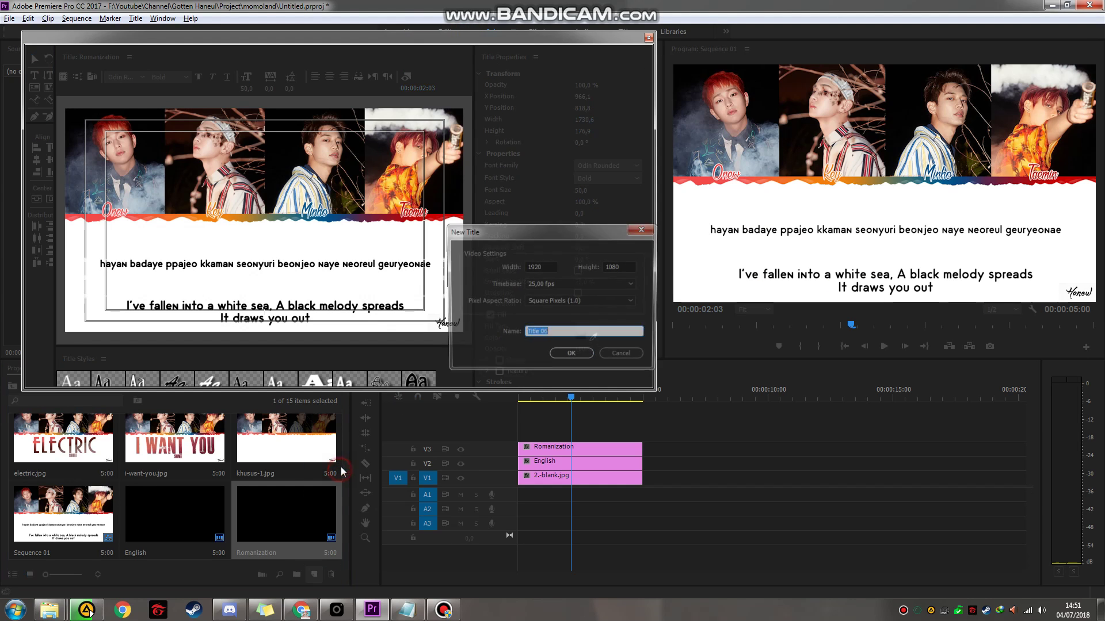
pyautogui.write('Hangul')
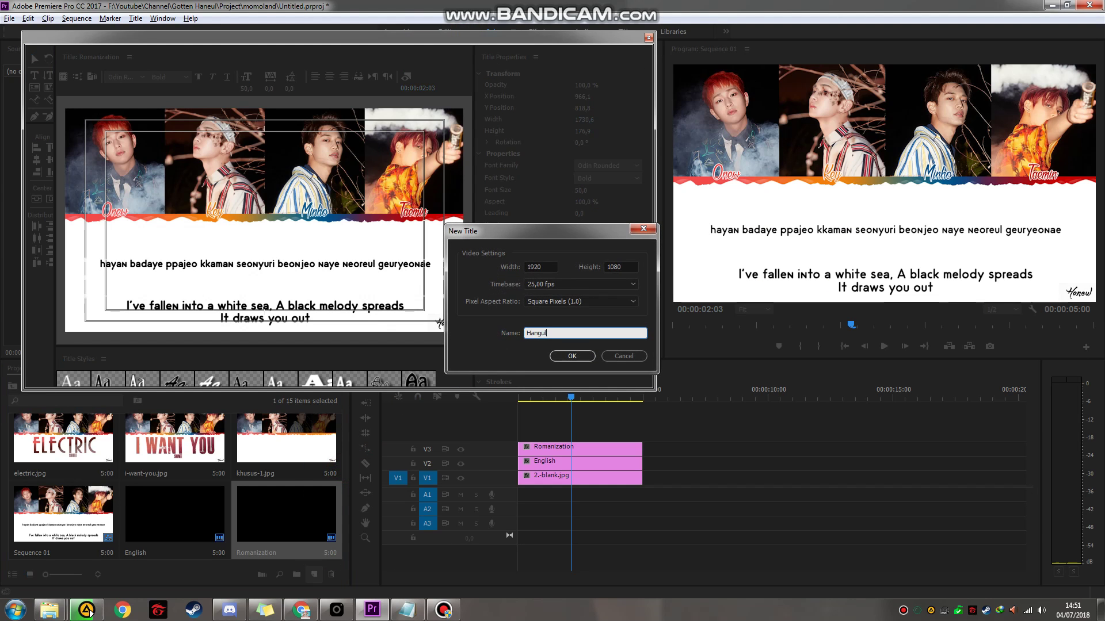
pyautogui.press('Return')
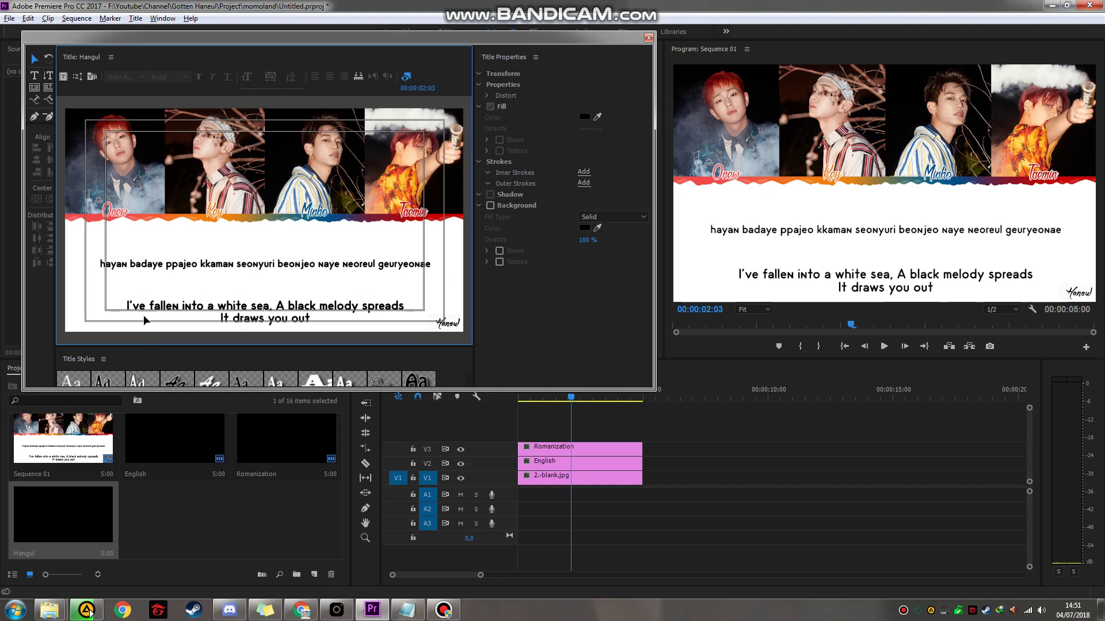
# Step: Add a text box above the romanization line and paste in the first three Korean lyric lines copied from the lyrics page in Chrome
pyautogui.click(34, 76)
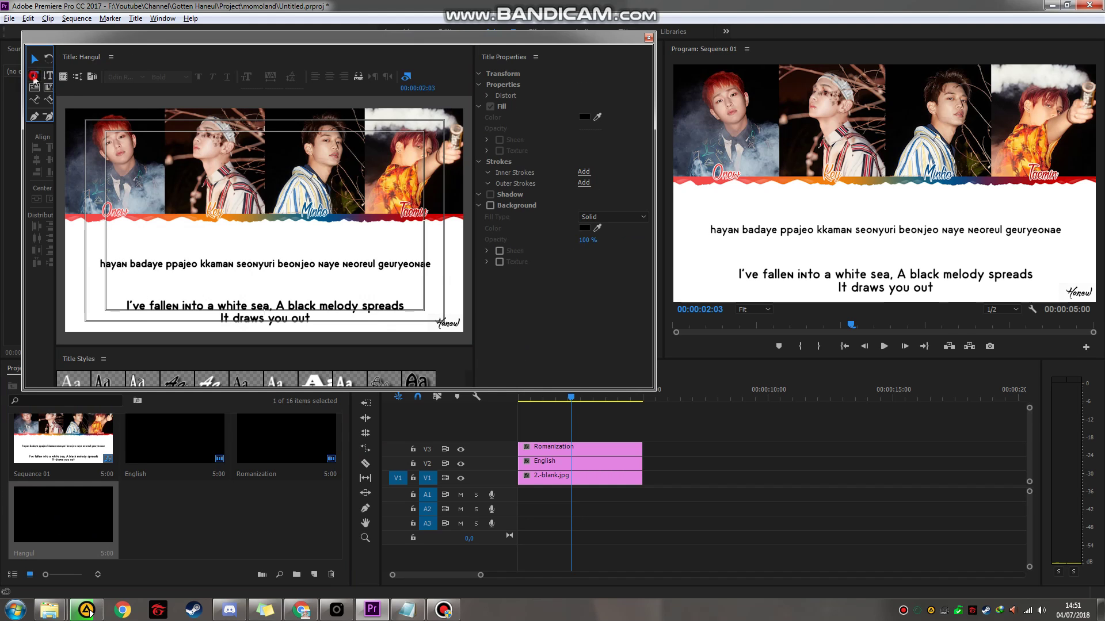
pyautogui.click(87, 230)
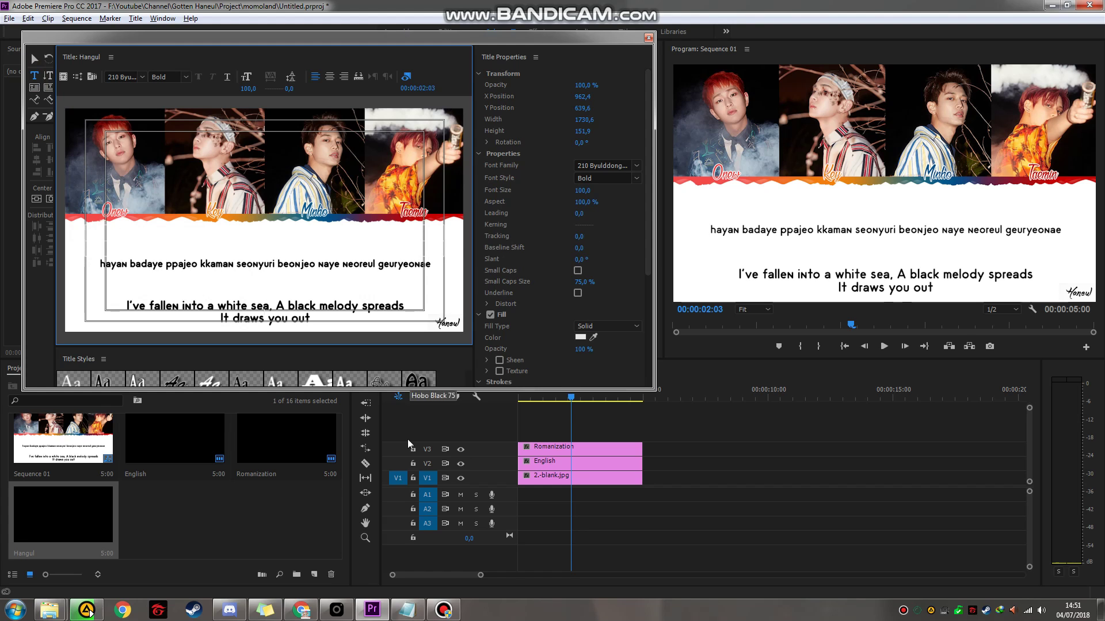
pyautogui.click(301, 609)
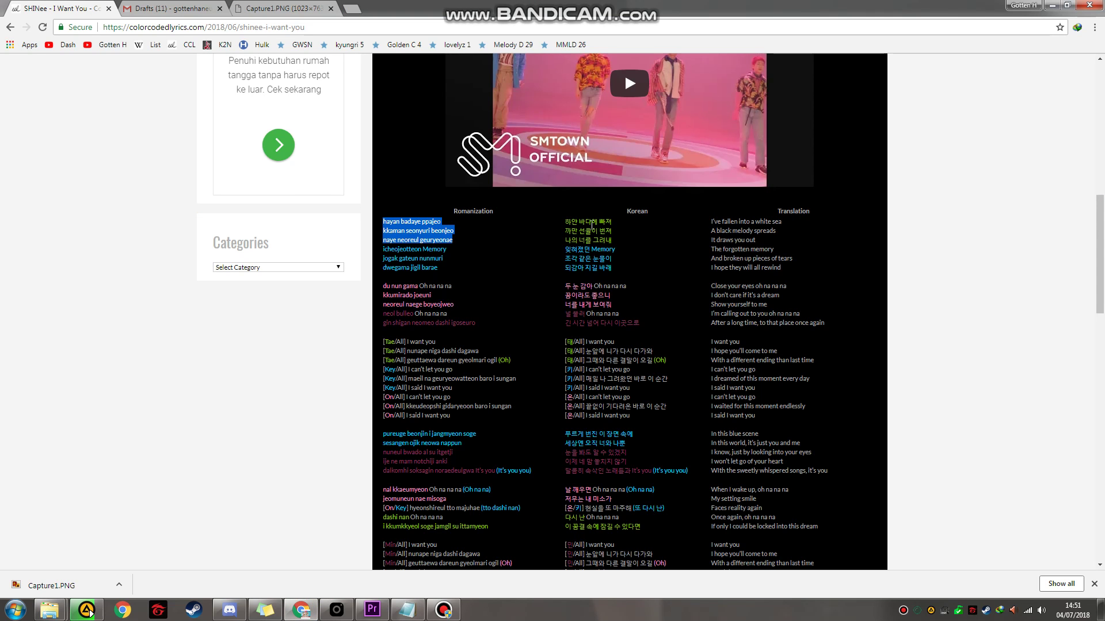
pyautogui.moveTo(563, 222); pyautogui.dragTo(623, 244)
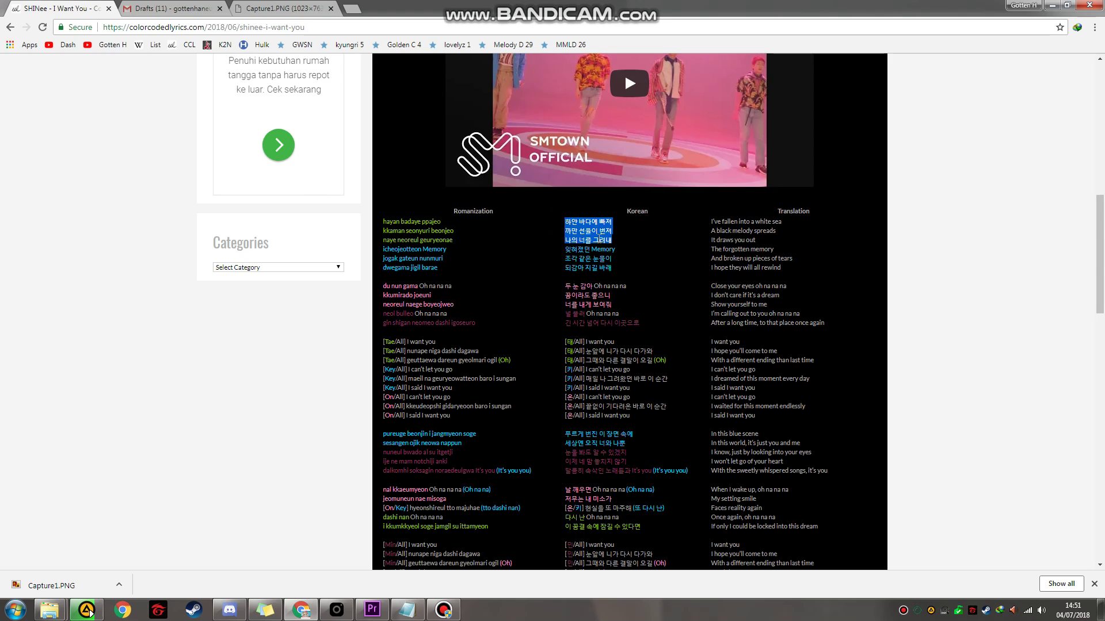
pyautogui.rightClick(622, 240)
pyautogui.click(630, 248)
pyautogui.click(375, 616)
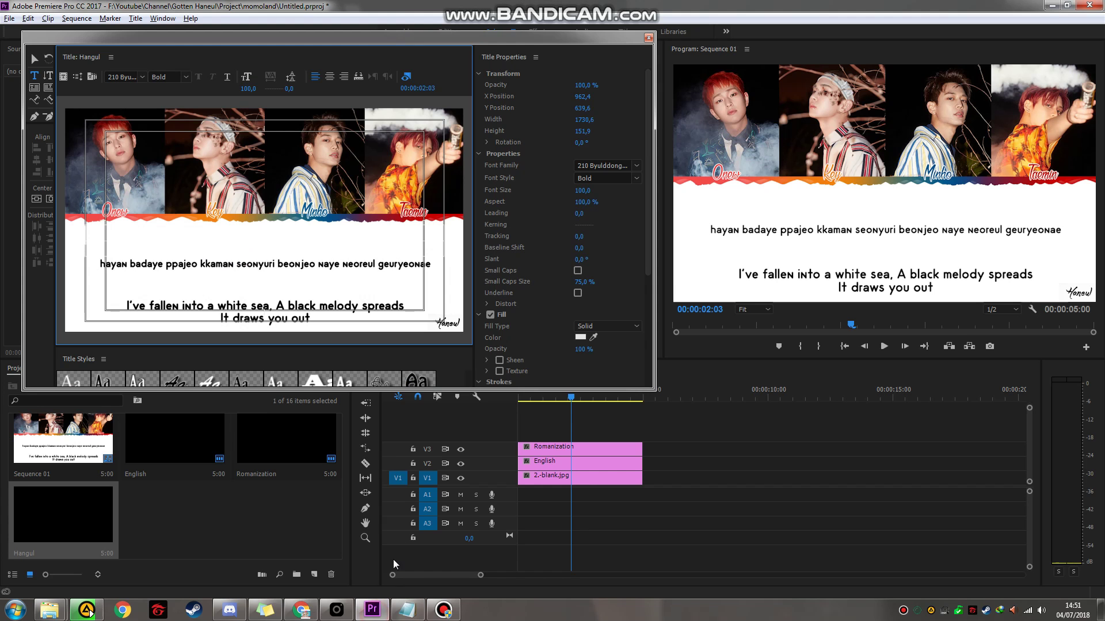
pyautogui.click(268, 244)
pyautogui.hotkey('ctrl', 'v')
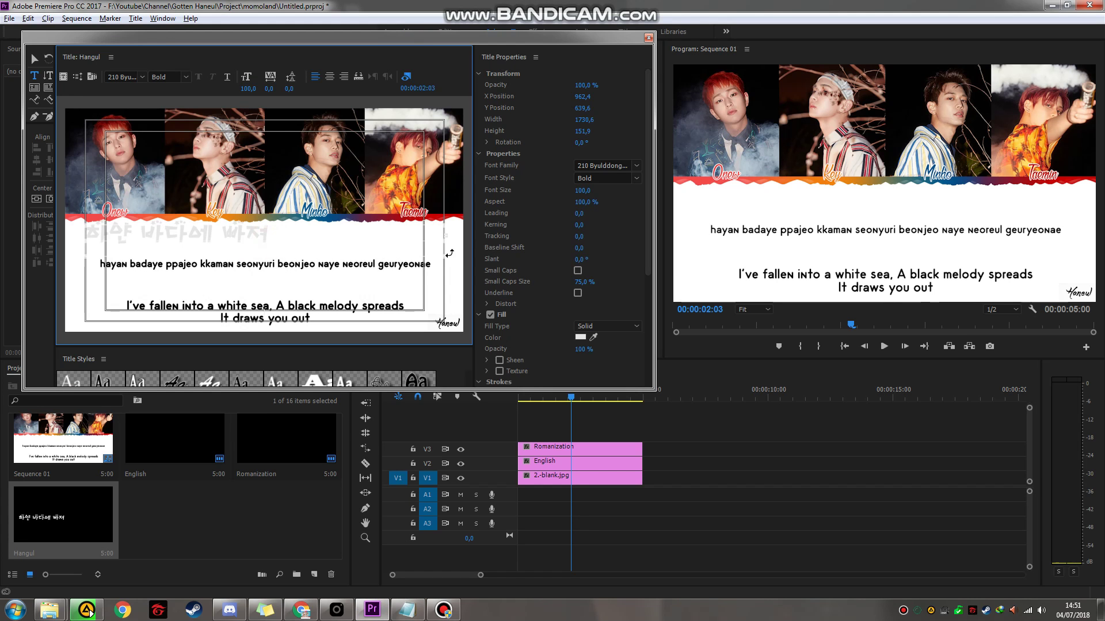
# Step: Set the Korean text's font family to DXLBaB-KSCpc and center-align it
pyautogui.click(599, 164)
pyautogui.write('dx')
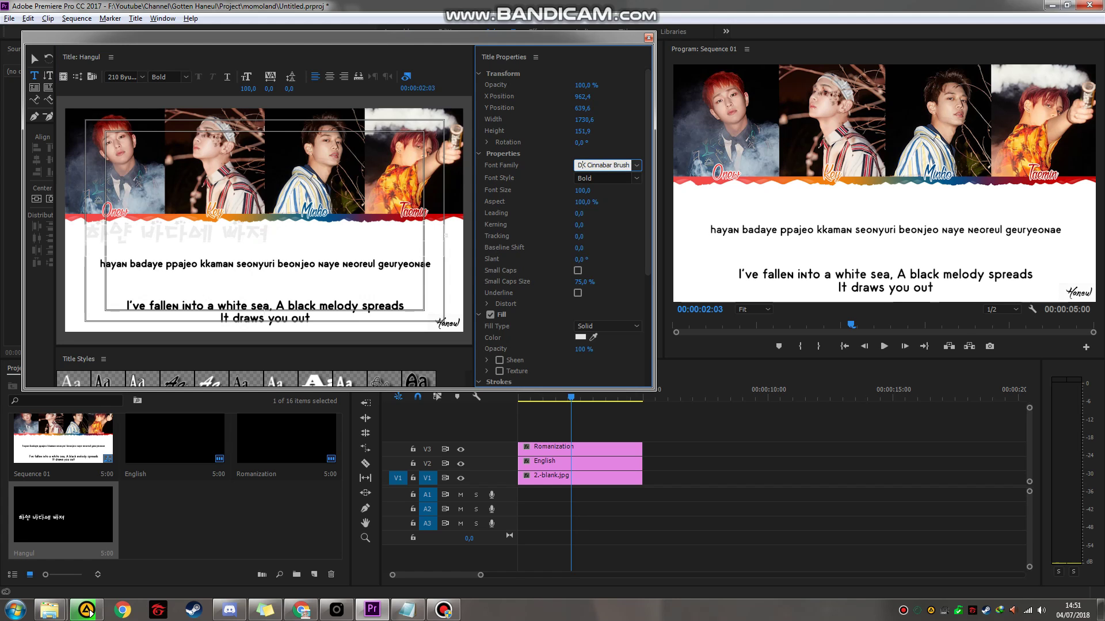
pyautogui.press('Return')
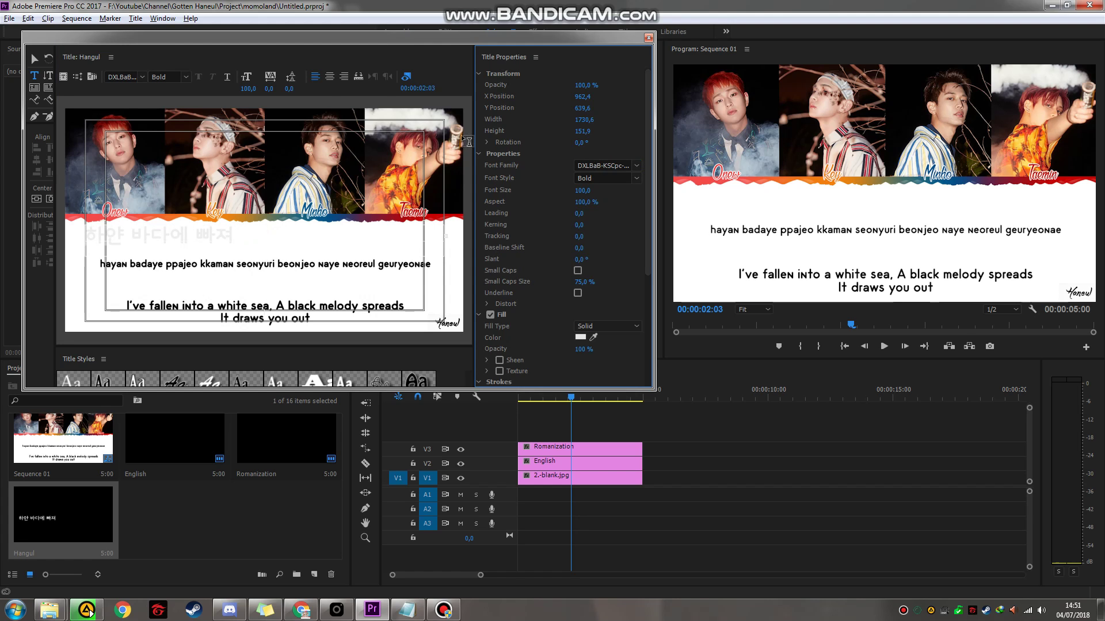
pyautogui.click(329, 76)
# Step: Change the Korean text's fill color to black (000000) and set its font size to 55
pyautogui.click(580, 337)
pyautogui.moveTo(525, 304); pyautogui.dragTo(657, 226)
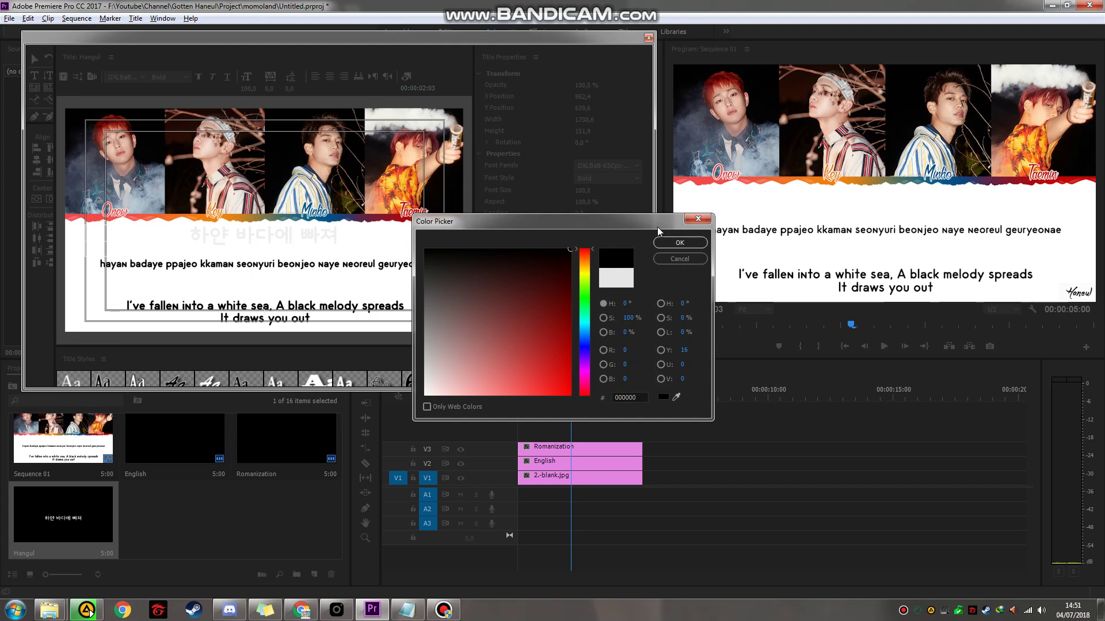
pyautogui.click(690, 241)
pyautogui.click(586, 188)
pyautogui.write('55')
pyautogui.press('Return')
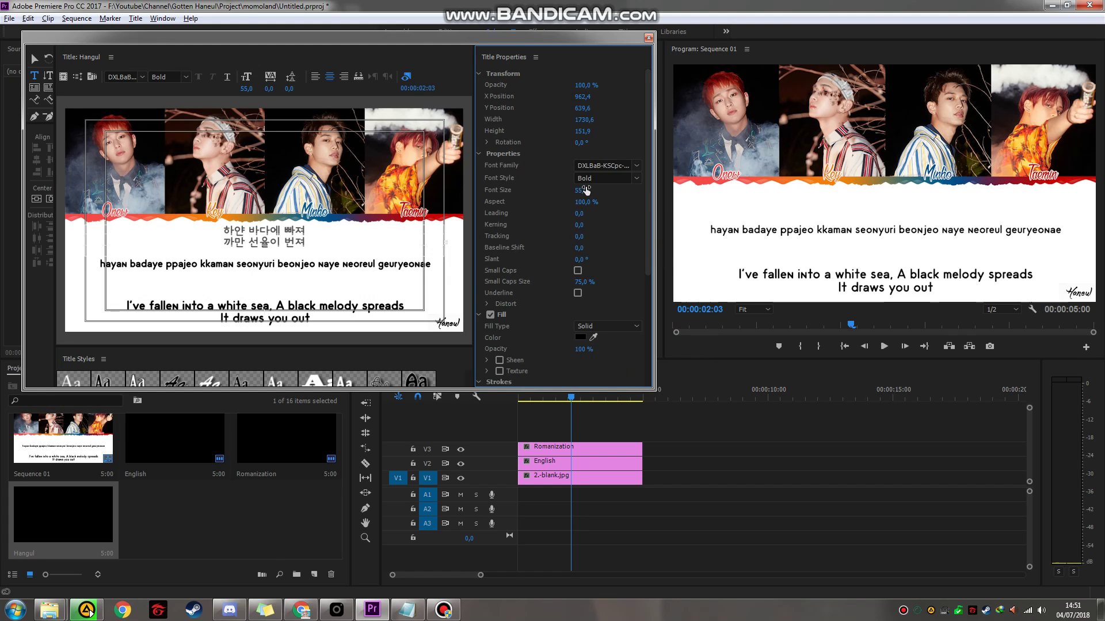
# Step: Remove the line breaks in the Korean lyrics so the three phrases form one line
pyautogui.click(327, 230)
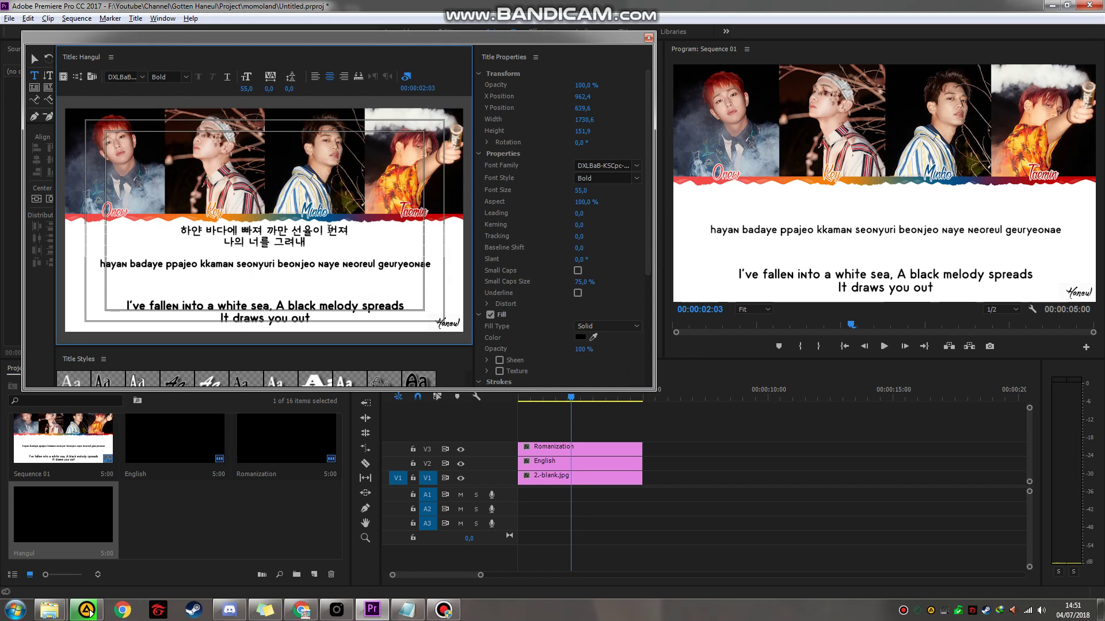
pyautogui.click(345, 230)
pyautogui.press('Delete')
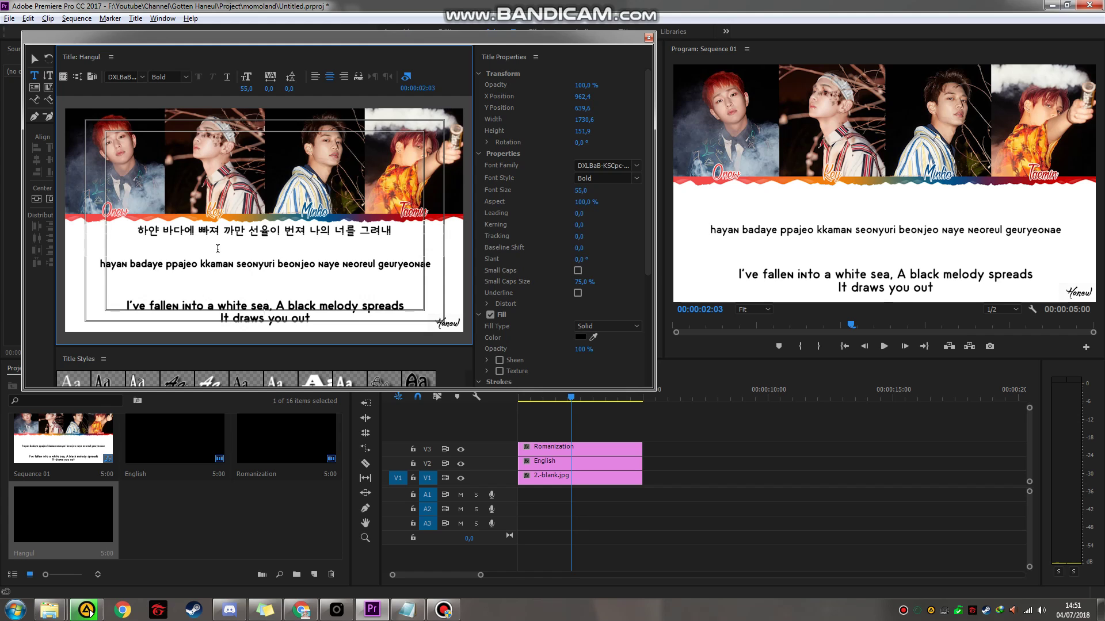
# Step: Place the Hangul title on track V4 at the sequence start and move the playhead to 00:00:01:19
pyautogui.moveTo(87, 506); pyautogui.dragTo(540, 443)
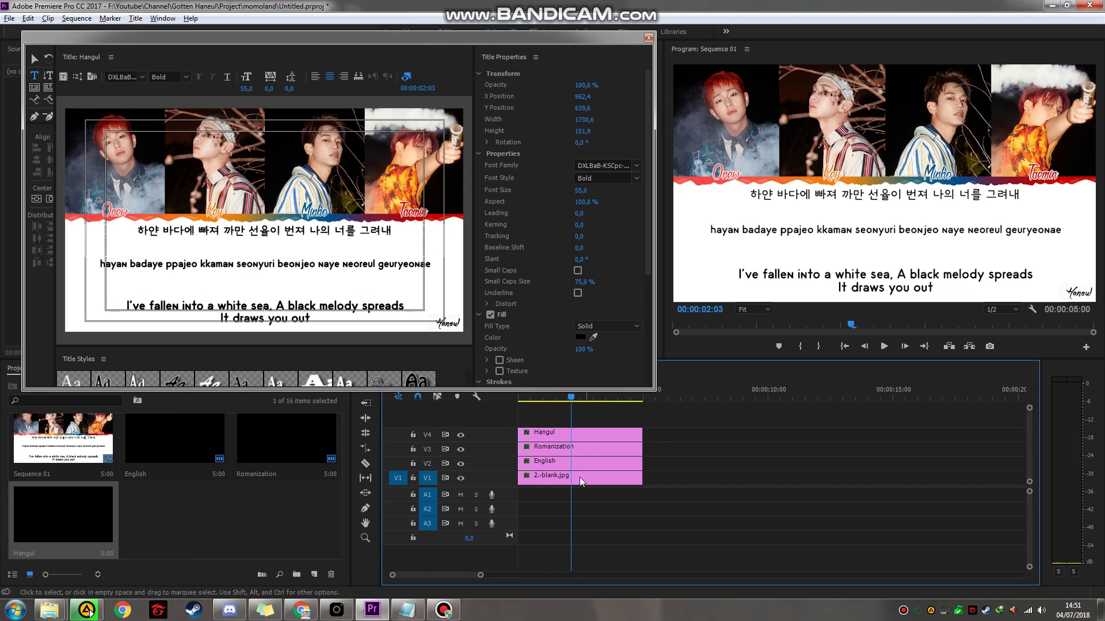
pyautogui.click(561, 433)
pyautogui.click(569, 399)
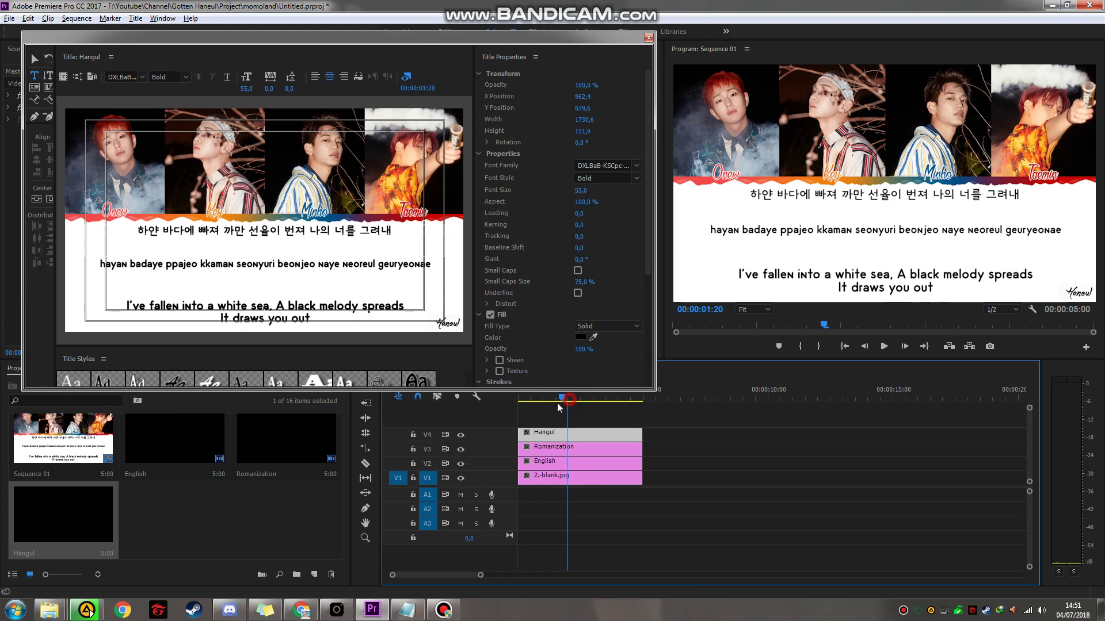
pyautogui.moveTo(558, 402)
pyautogui.mouseDown()
pyautogui.moveTo(531, 403)
pyautogui.moveTo(562, 403)
pyautogui.mouseUp()
pyautogui.click(558, 446)
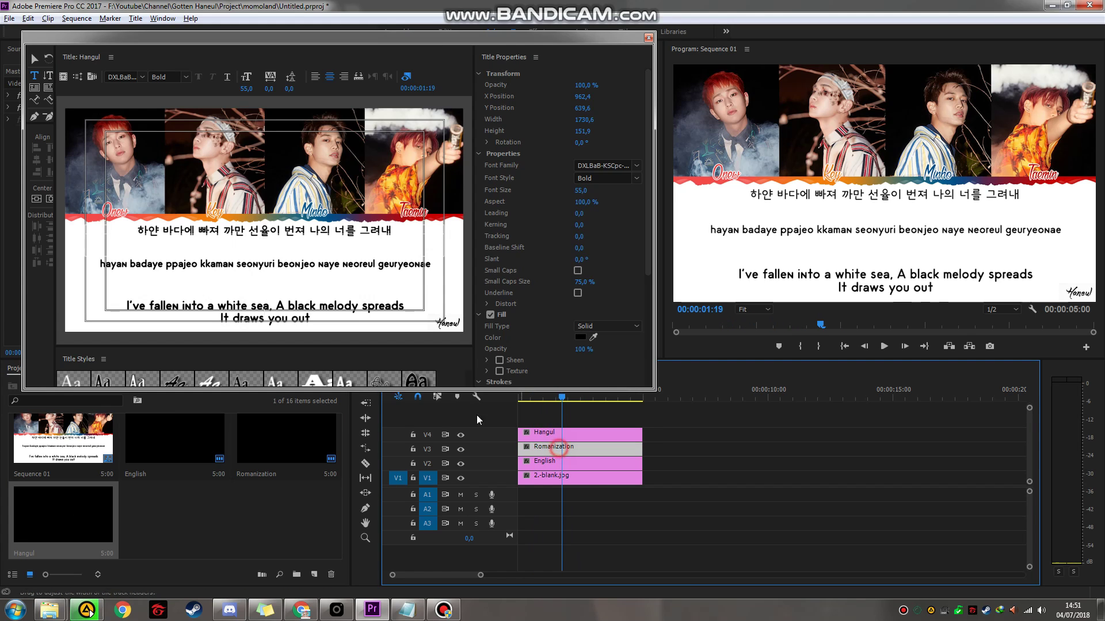
# Step: Try nudging the Korean lyric line slightly lower and return it to its original height
pyautogui.click(36, 58)
pyautogui.hotkey('shift', 'Down')
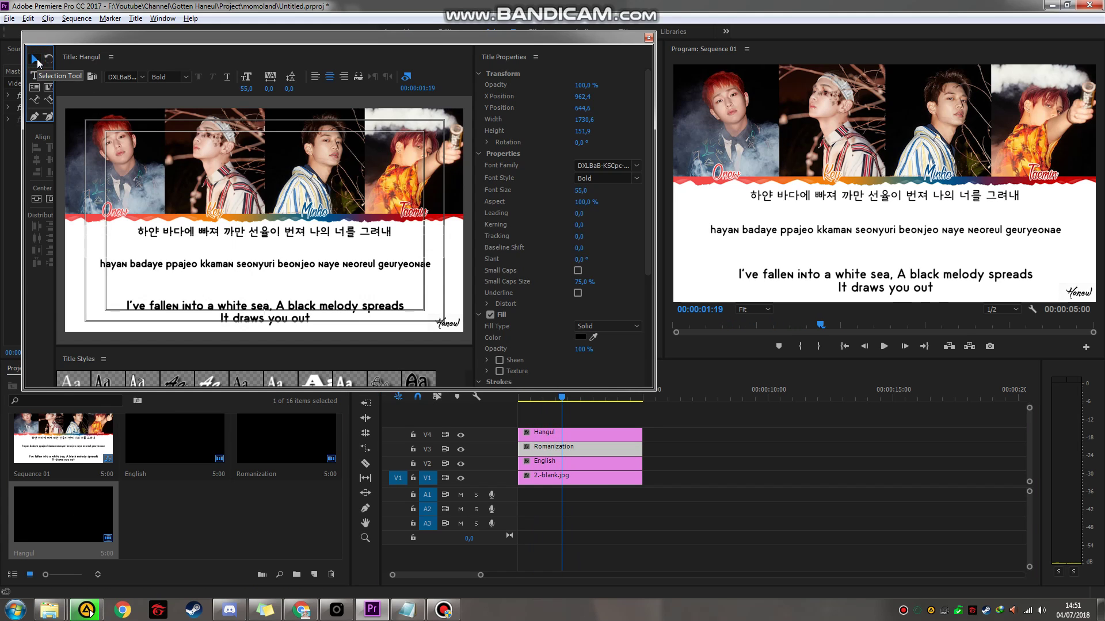
pyautogui.hotkey('shift', 'Up')
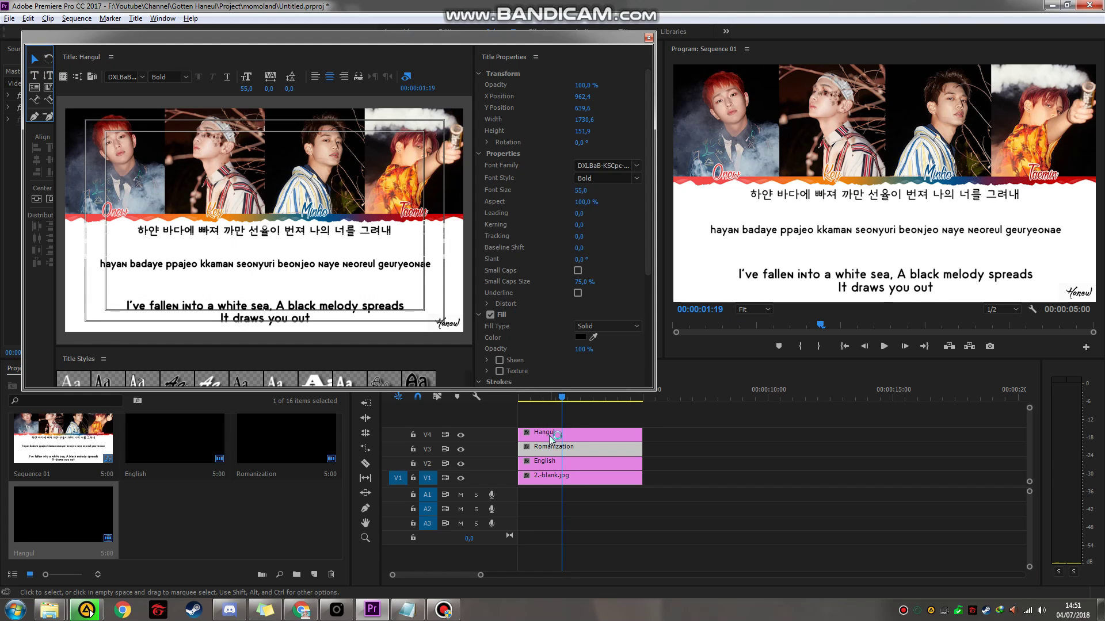
# Step: Open the Romanization title for editing and nudge its text down to Y position 833.8
pyautogui.click(550, 436)
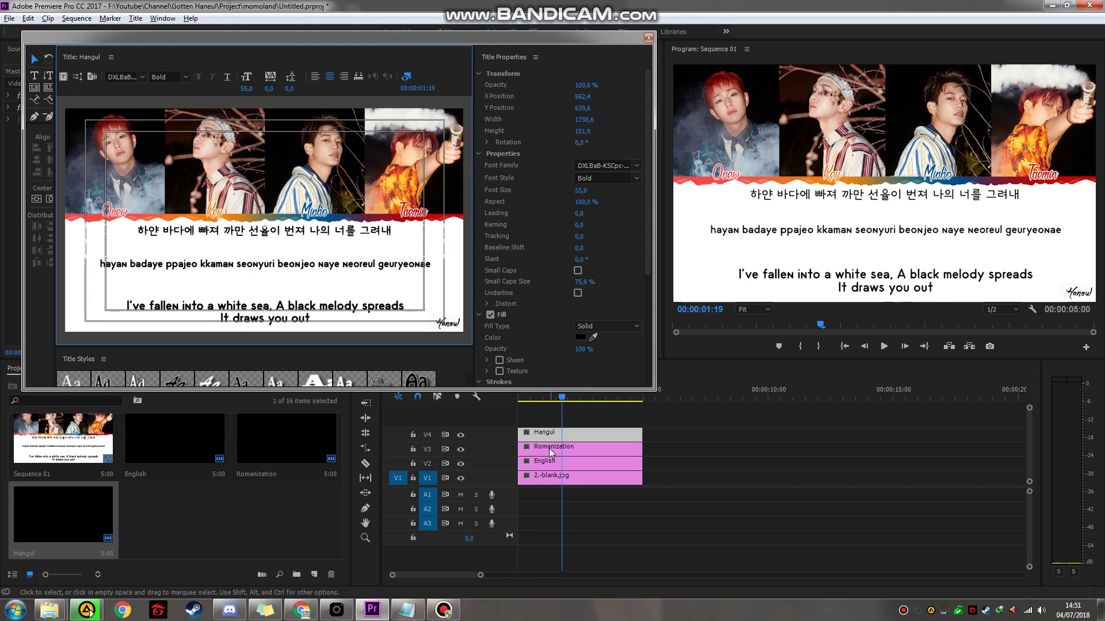
pyautogui.click(549, 447)
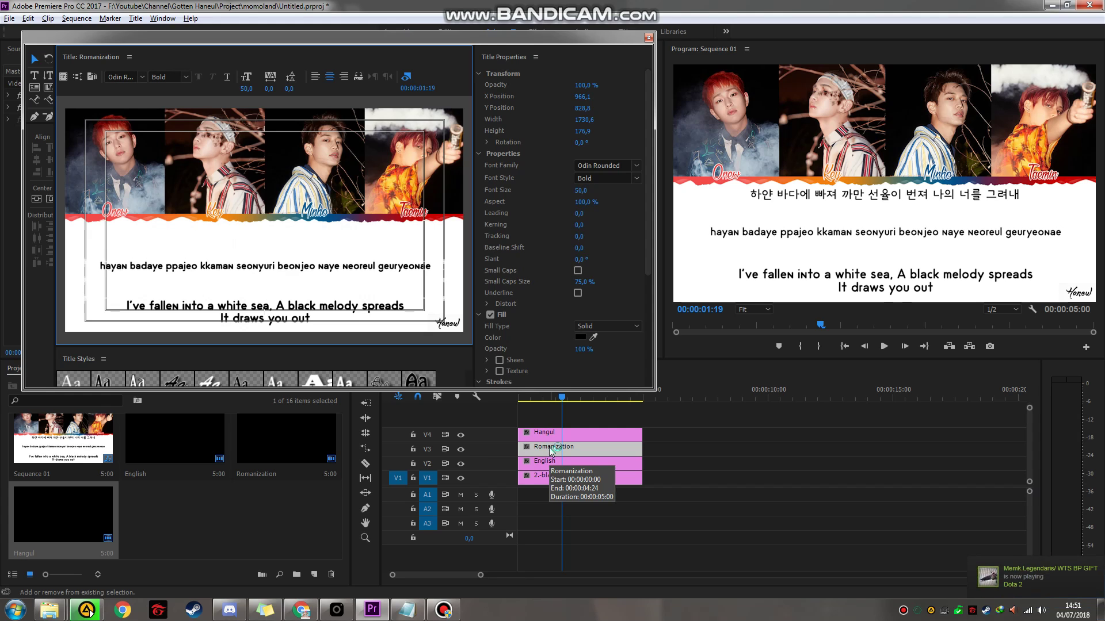
pyautogui.hotkey('shift', 'Down')
pyautogui.click(129, 455)
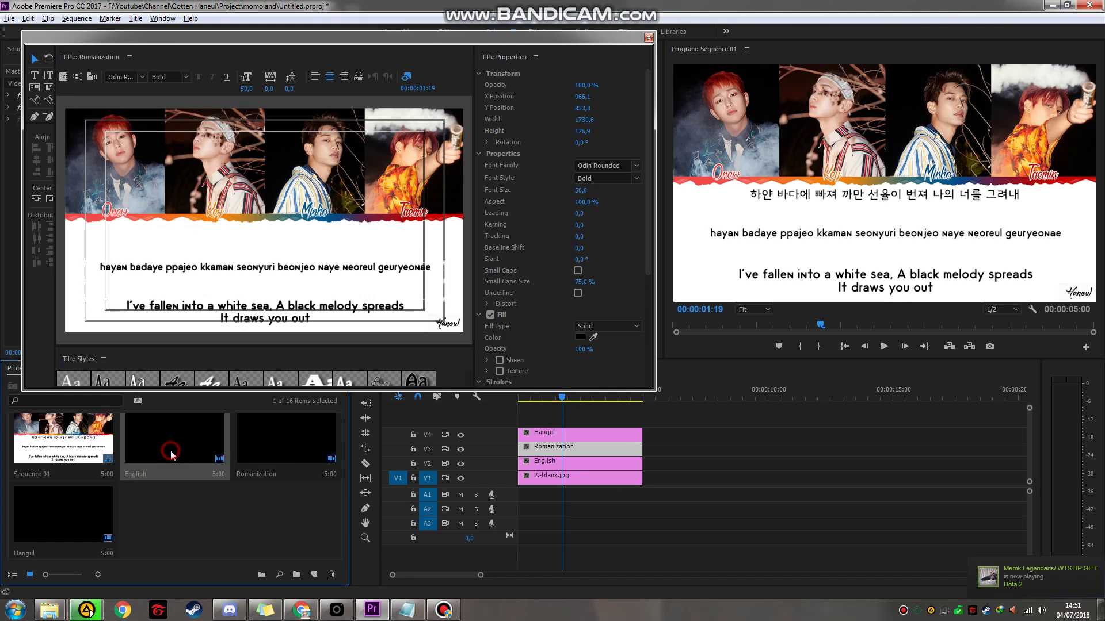
pyautogui.click(245, 507)
pyautogui.scroll(5, 243, 510)
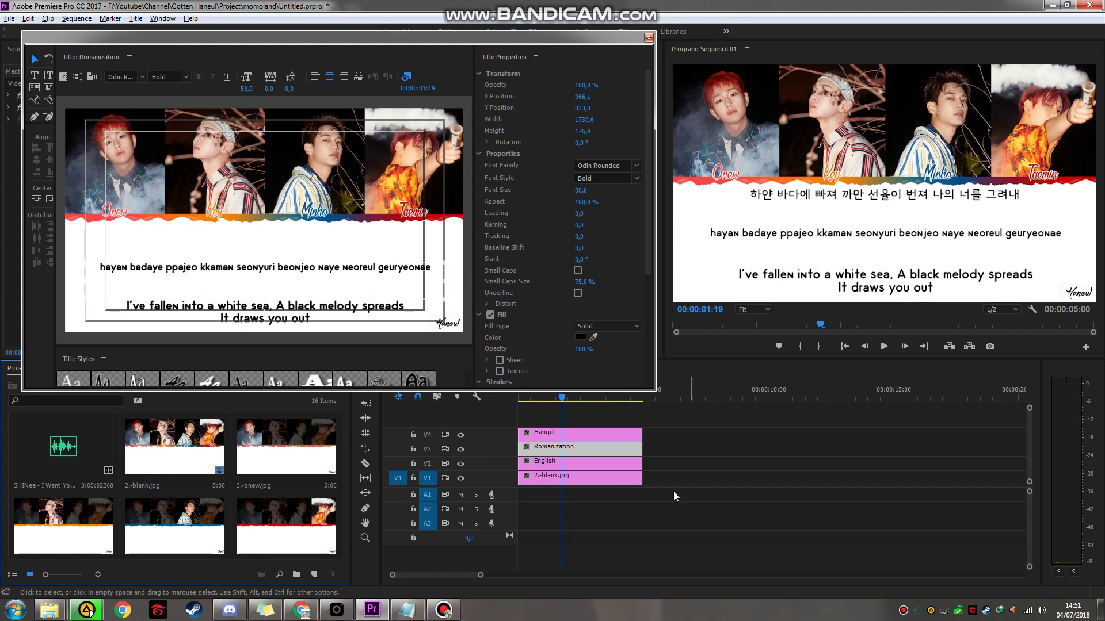
# Step: In Notepad, add the note "the text for all member is done, lets do for each member part" below the font list
pyautogui.click(411, 610)
pyautogui.moveTo(823, 456); pyautogui.dragTo(667, 246)
pyautogui.write('we')
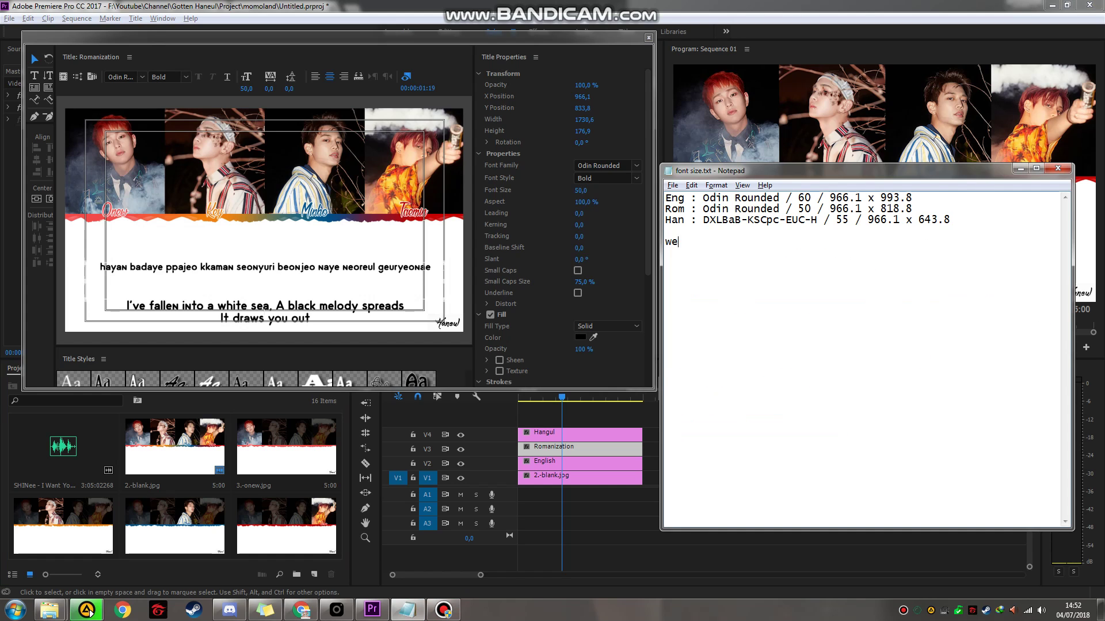
pyautogui.write(' done making ')
pyautogui.write('h')
pyautogui.press('BackSpace')
pyautogui.press('BackSpace')
pyautogui.press('BackSpace')
pyautogui.press('BackSpace')
pyautogui.press('BackSpace')
pyautogui.press('BackSpace')
pyautogui.press('BackSpace')
pyautogui.press('BackSpace')
pyautogui.press('BackSpace')
pyautogui.press('BackSpace')
pyautogui.press('BackSpace')
pyautogui.press('BackSpace')
pyautogui.press('BackSpace')
pyautogui.press('BackSpace')
pyautogui.write('the text for all ')
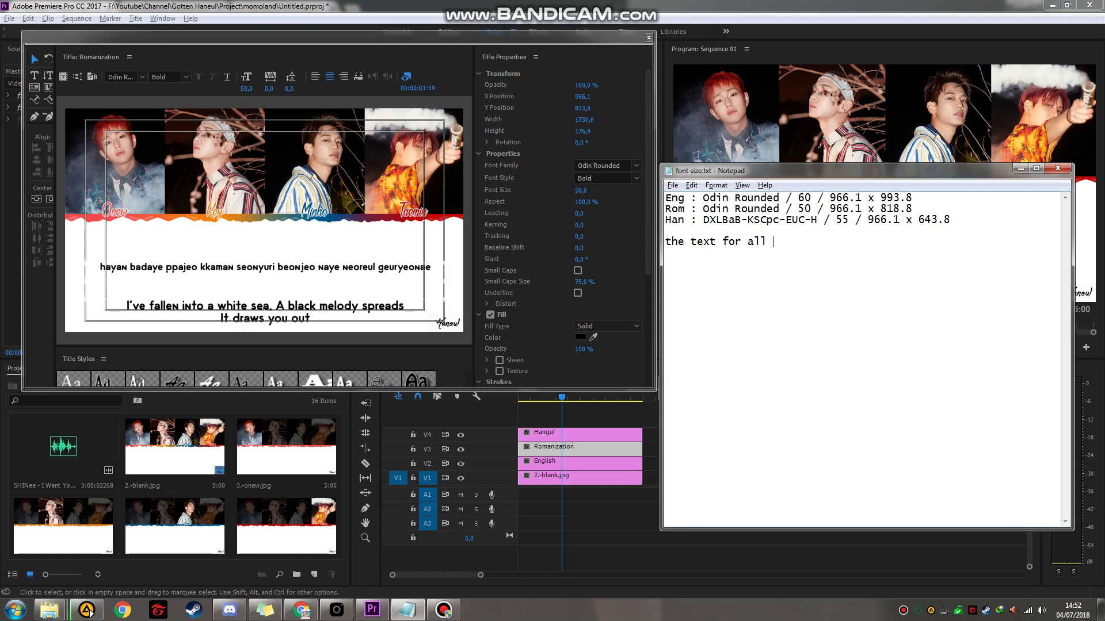
pyautogui.write('member is done, lets do for each')
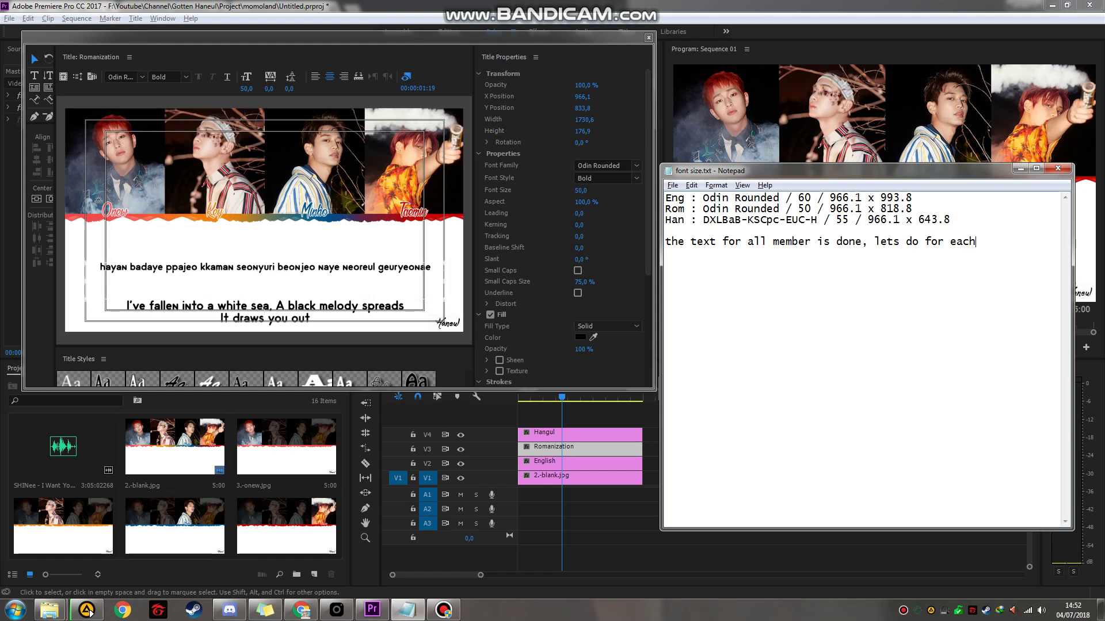
pyautogui.write(' member part')
# Step: Back in Premiere Pro, place 3.-onew.jpg on V1 with a gap after the 2.-blank.jpg clip and move the playhead to 00:00:02:22
pyautogui.click(648, 546)
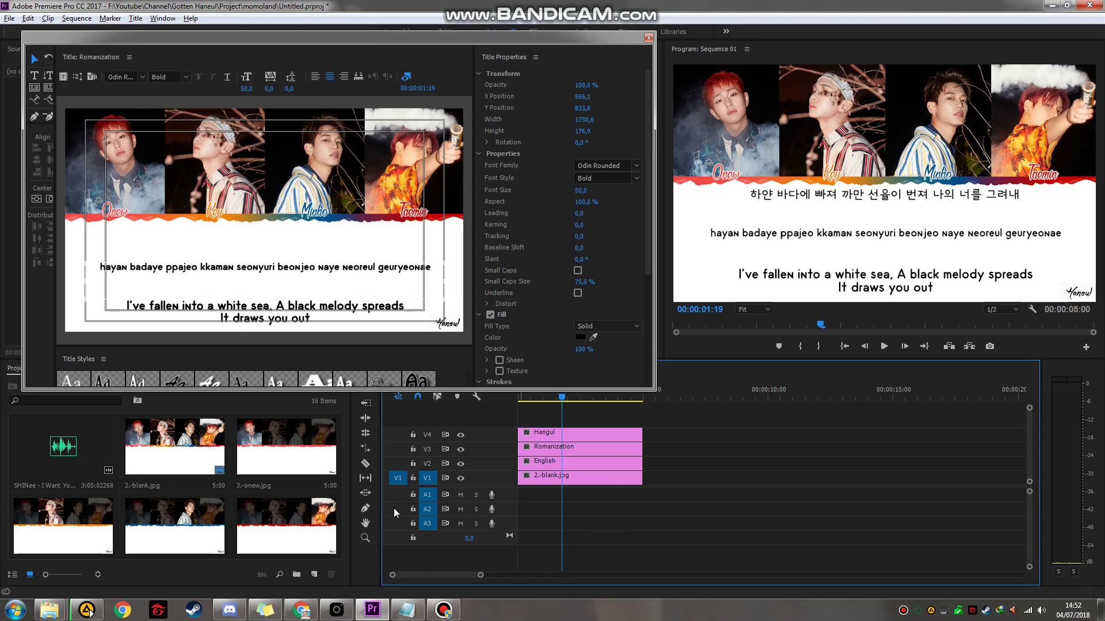
pyautogui.click(272, 496)
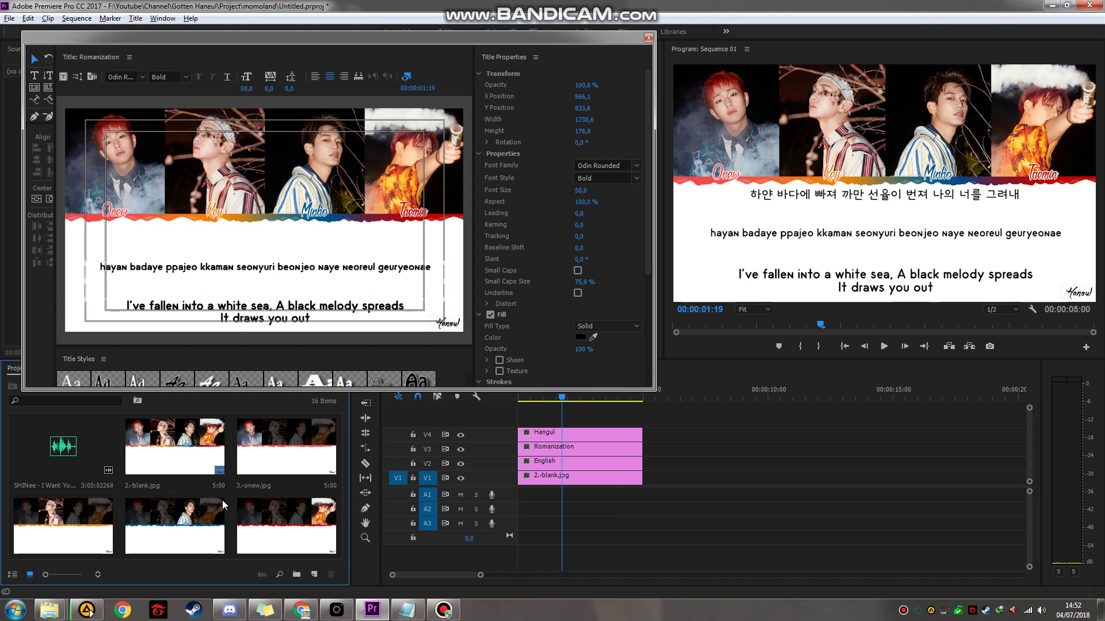
pyautogui.moveTo(282, 463); pyautogui.dragTo(670, 486)
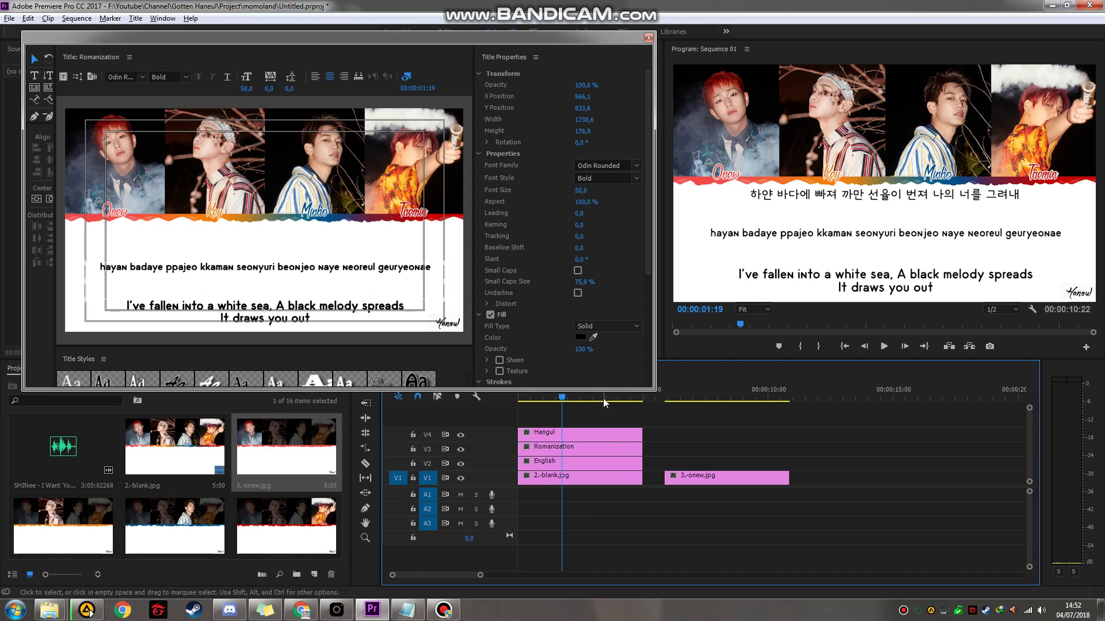
pyautogui.moveTo(570, 401); pyautogui.dragTo(591, 404)
# Step: In Notepad, add the line "onew , i forget his color :3" below the previous note
pyautogui.click(407, 610)
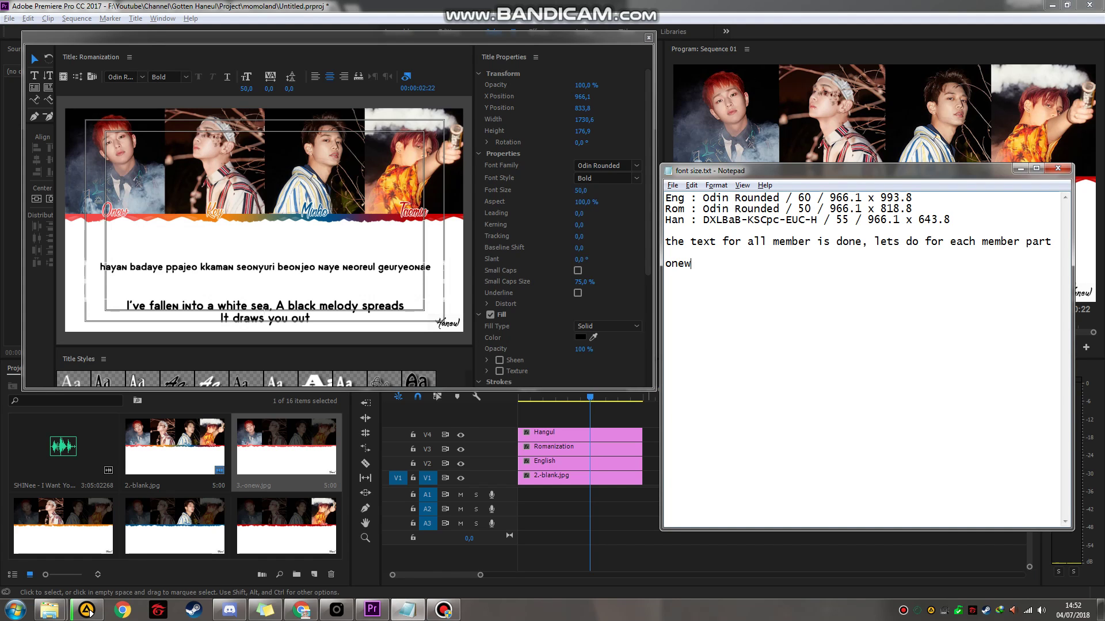
pyautogui.write('onew , i forget his color :3')
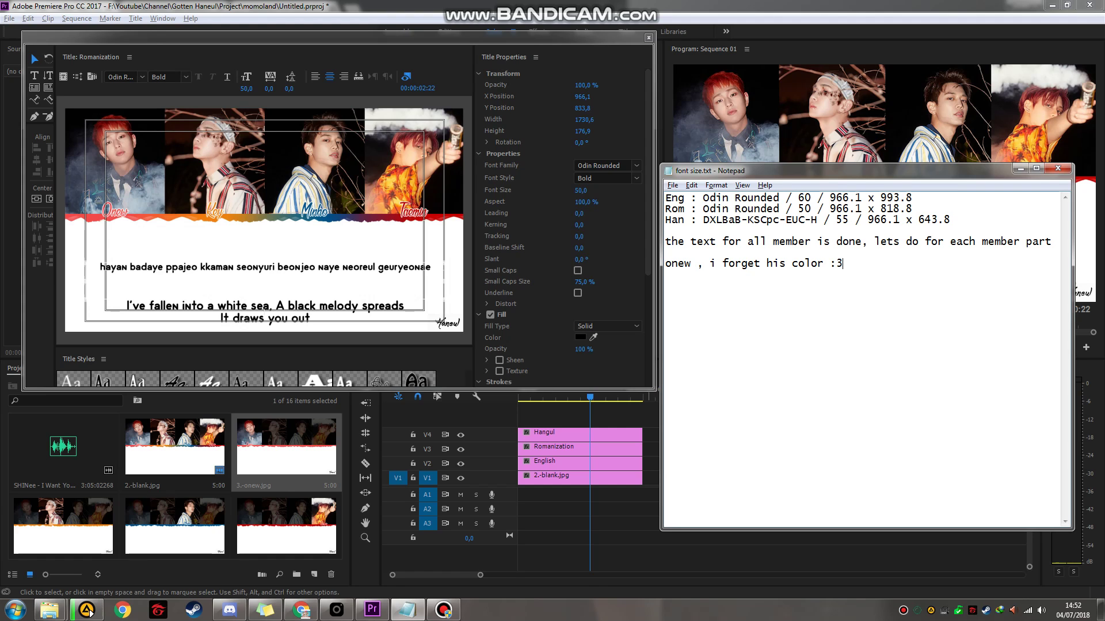
# Step: Open the recent file warna penting.txt and look through its color codes for the SHINee member colors
pyautogui.rightClick(406, 610)
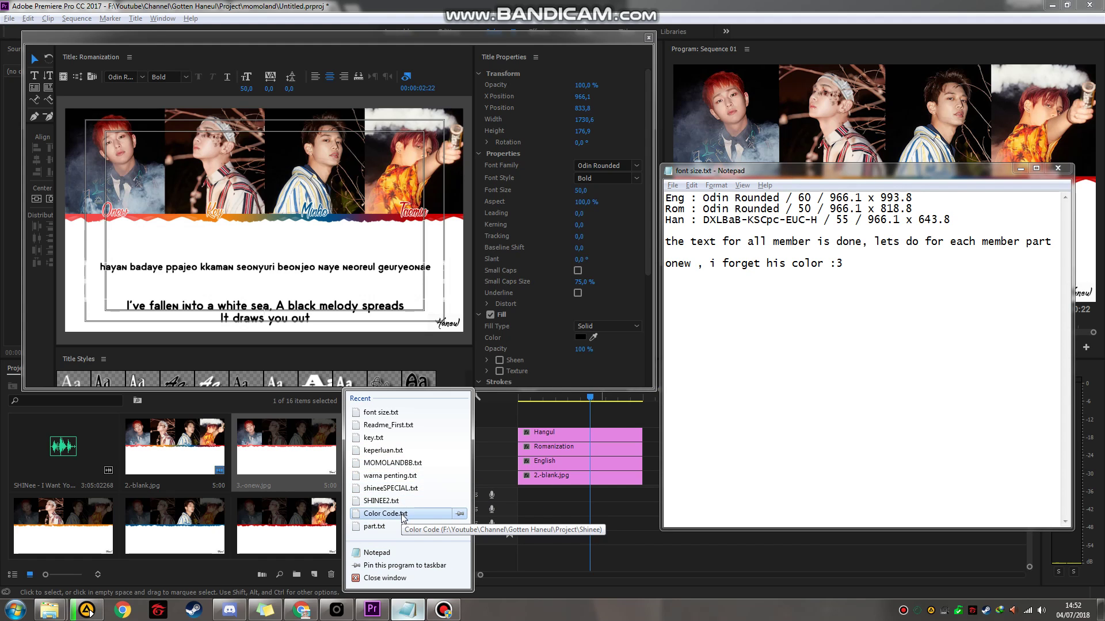
pyautogui.click(401, 477)
pyautogui.scroll(-12, 336, 374)
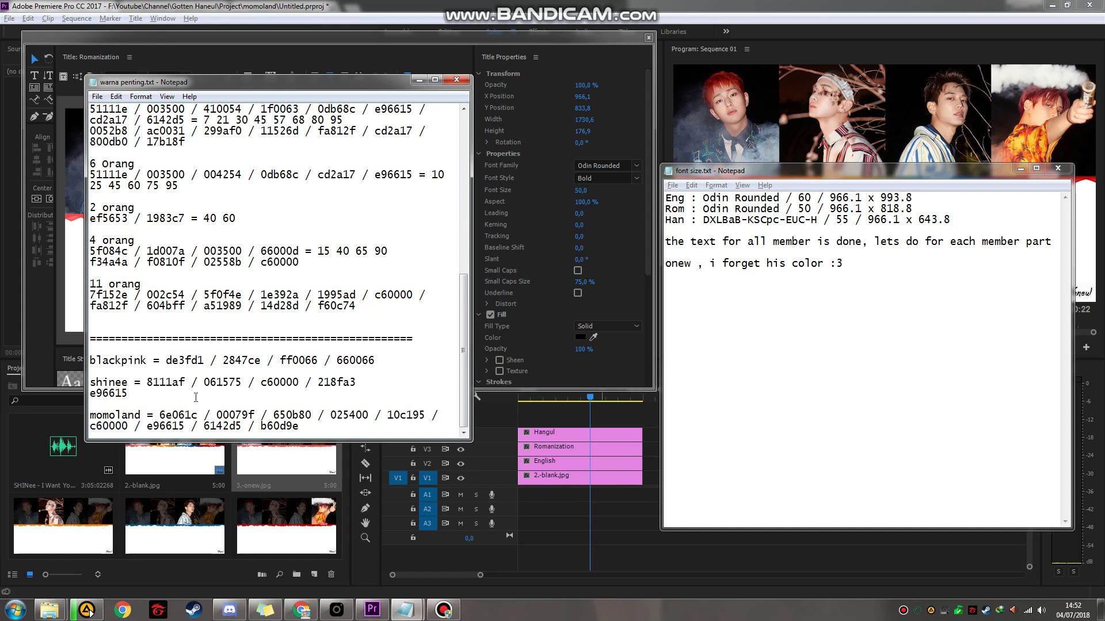
pyautogui.scroll(4, 196, 397)
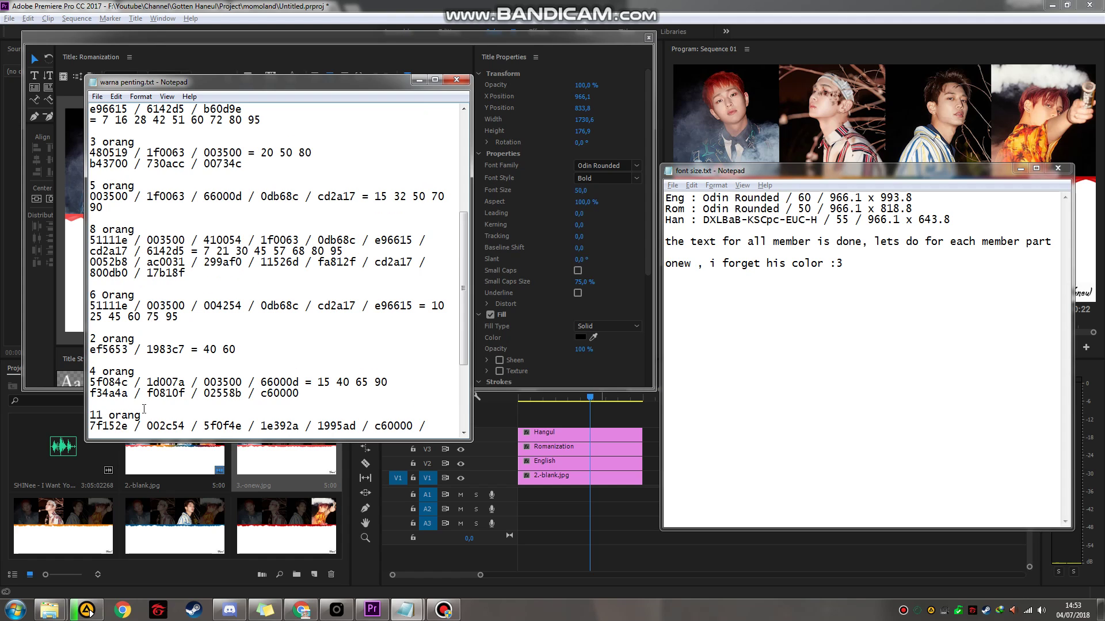
# Step: Highlight the color code f34a4a under "4 orang" in warna penting.txt, then switch to Premiere Pro and select the Hangul, Romanization and English clips
pyautogui.doubleClick(104, 394)
pyautogui.click(117, 394)
pyautogui.moveTo(128, 393); pyautogui.dragTo(88, 395)
pyautogui.click(576, 56)
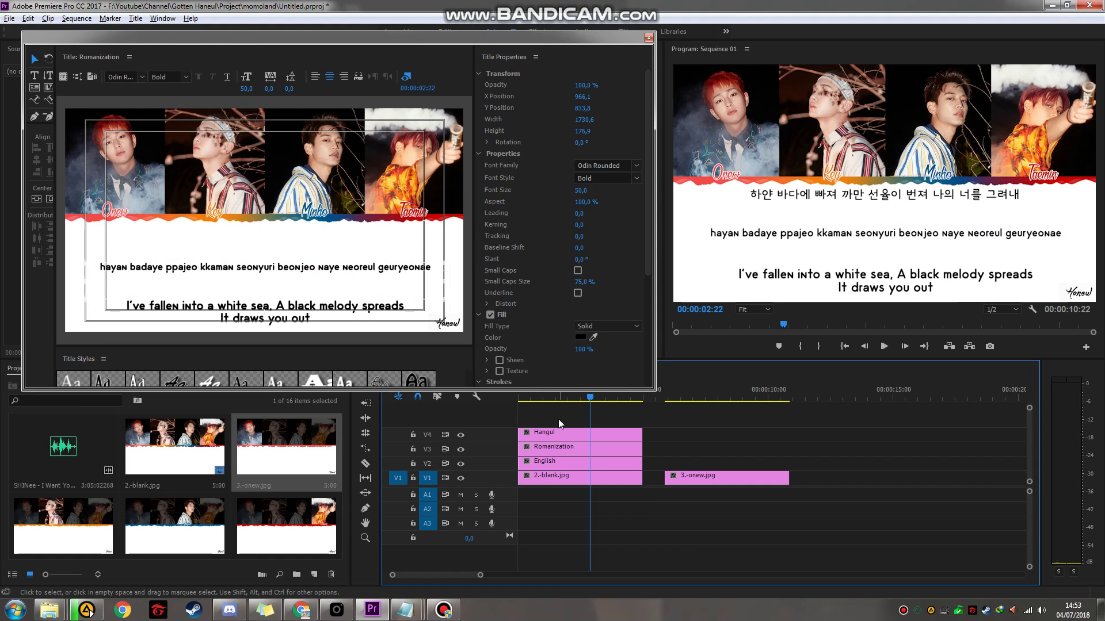
pyautogui.moveTo(558, 419); pyautogui.dragTo(572, 468)
# Step: In Notepad, add the line "i usually copying other text and just changing the color" below the Onew note in font size.txt
pyautogui.hotkey('alt', 'Tab')
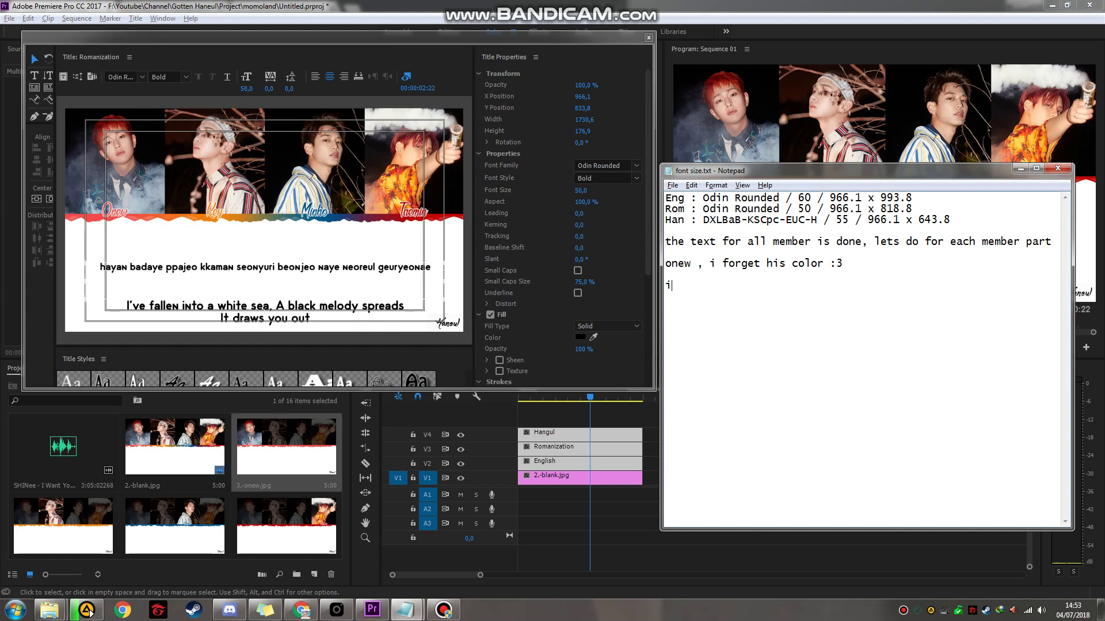
pyautogui.write('i usually copying')
pyautogui.write(' the')
pyautogui.press('BackSpace')
pyautogui.press('BackSpace')
pyautogui.press('BackSpace')
pyautogui.write('other ')
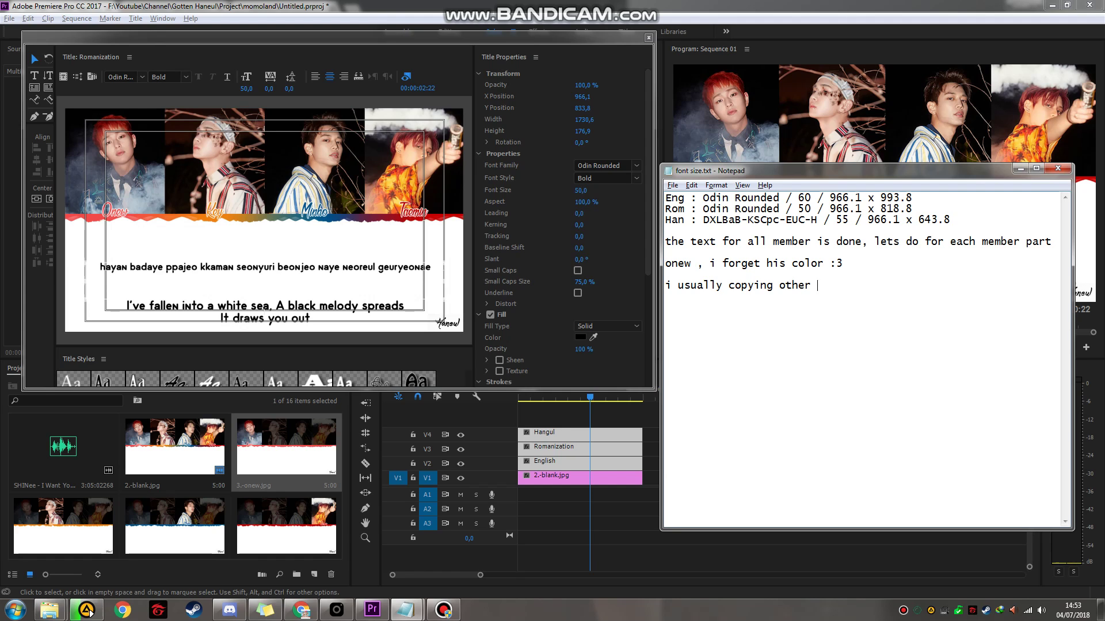
pyautogui.write('text and just change ')
pyautogui.write('ng ')
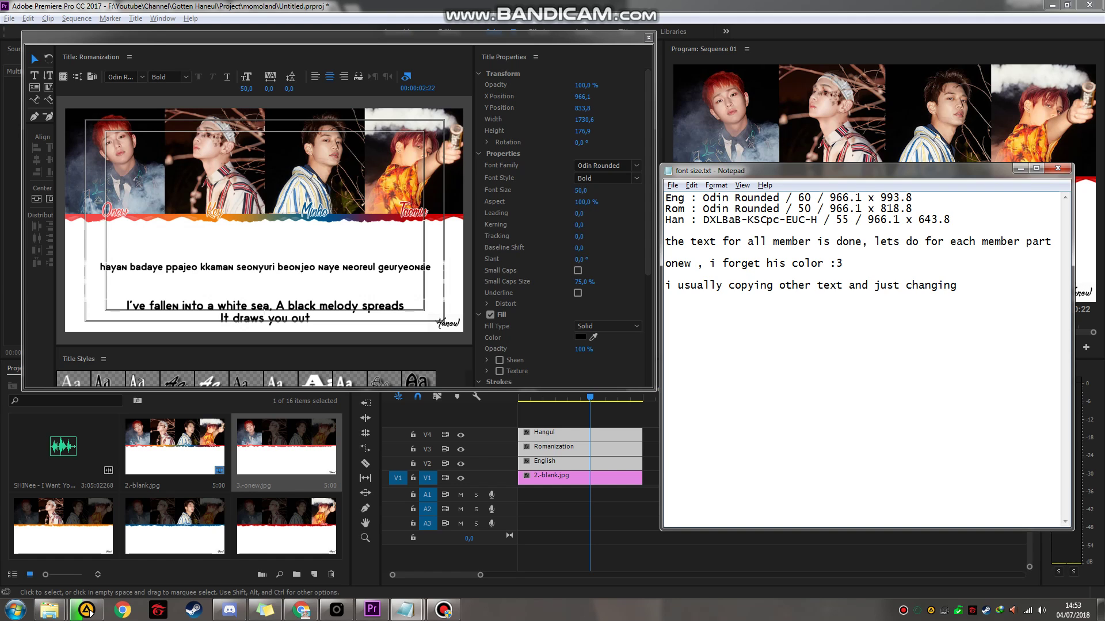
pyautogui.write('the color')
# Step: Back in Premiere Pro, duplicate the selected Hangul, Romanization and English titles onto V4, V3 and V2 above 3.-onew.jpg
pyautogui.click(600, 418)
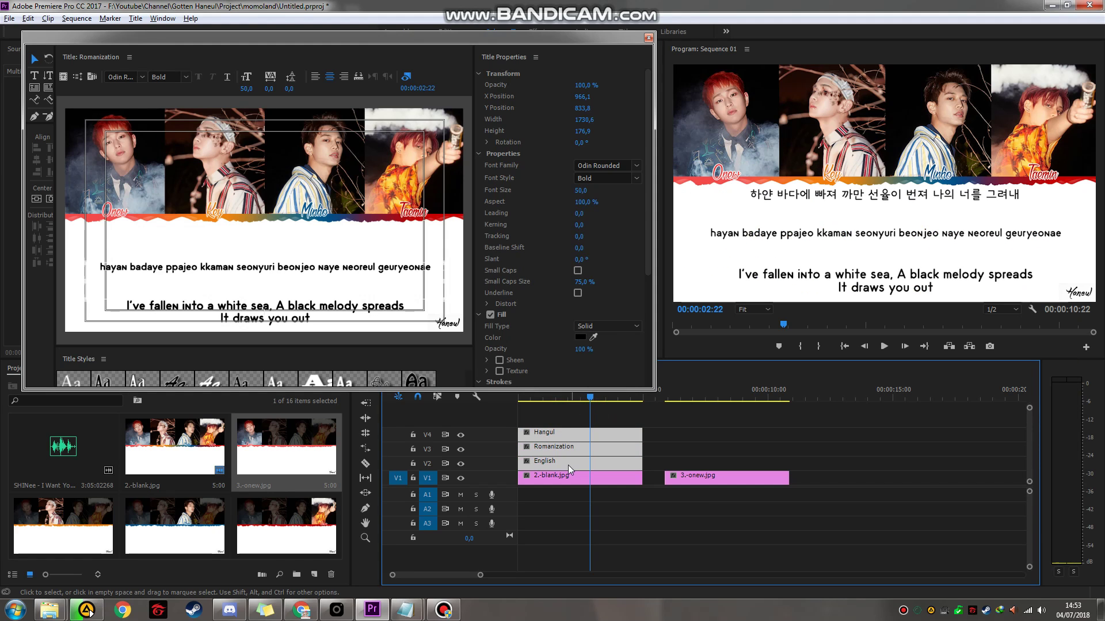
pyautogui.moveTo(555, 466); pyautogui.dragTo(704, 467)
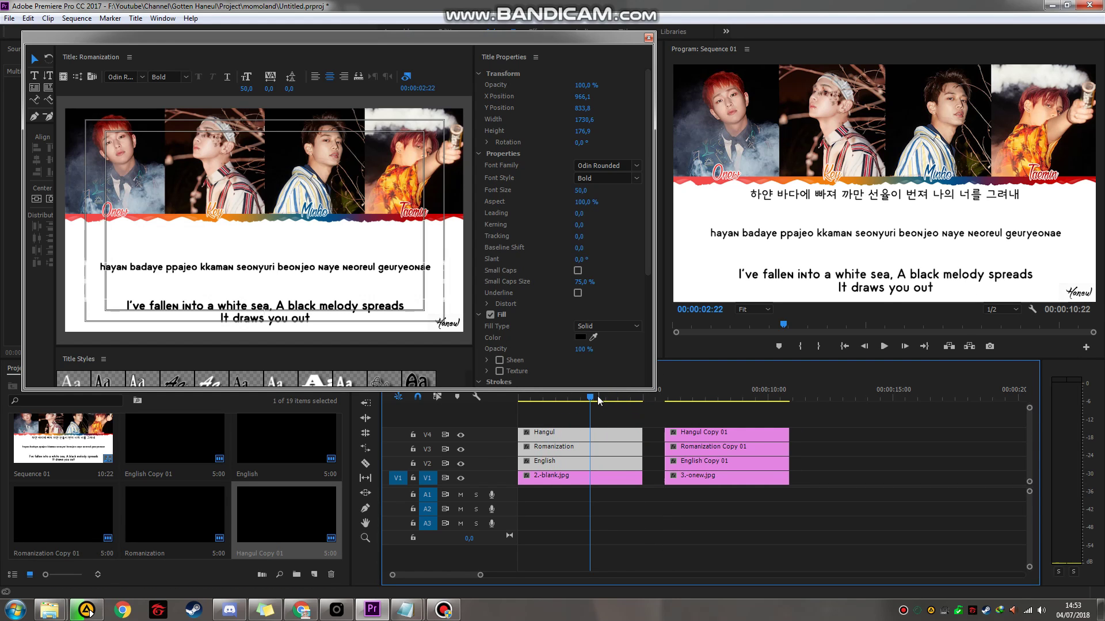
pyautogui.click(593, 397)
# Step: Move 3.-onew.jpg and its title copies against the end of the first clips and set the playhead to 00:00:06:12
pyautogui.moveTo(600, 401); pyautogui.dragTo(621, 401)
pyautogui.moveTo(686, 416); pyautogui.dragTo(696, 479)
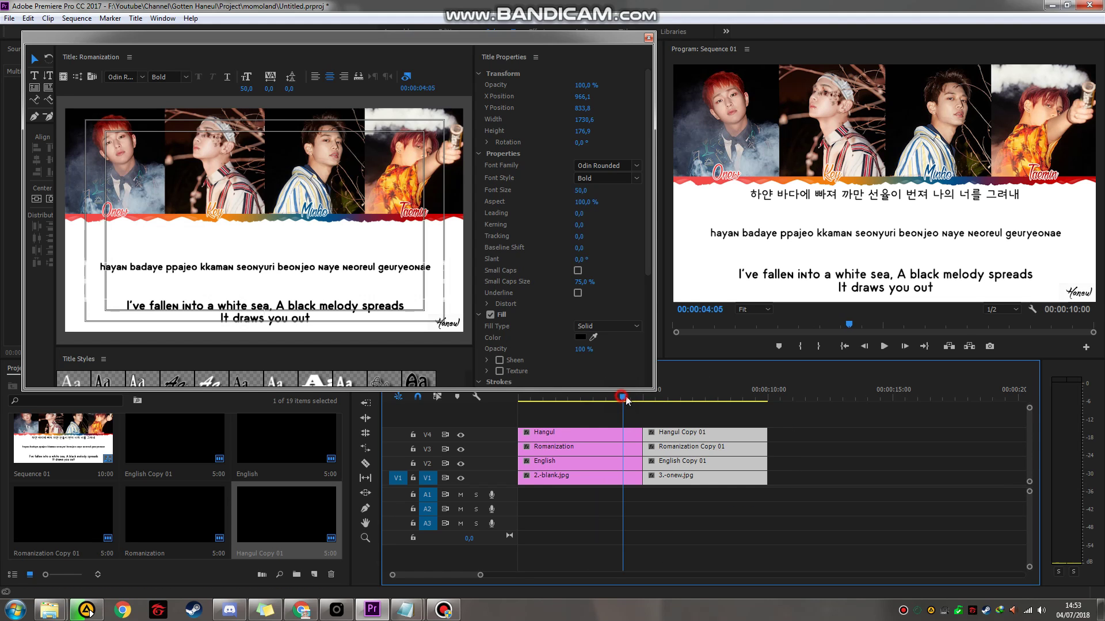
pyautogui.moveTo(625, 398); pyautogui.dragTo(679, 402)
pyautogui.click(706, 417)
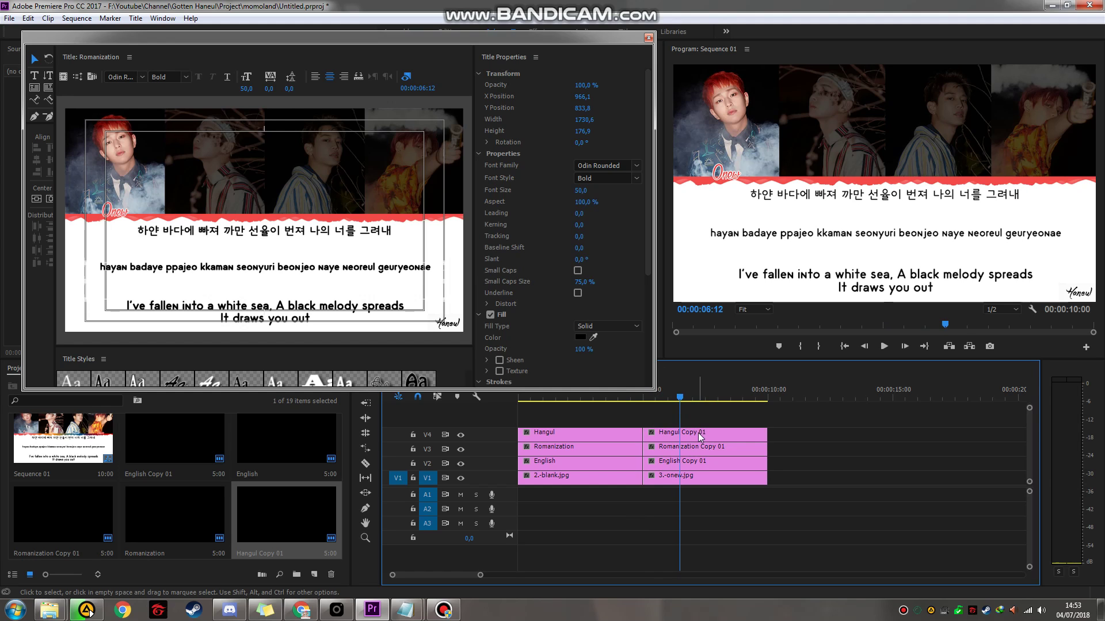
# Step: In Notepad, add the line "lets change the onew colour / f34a4a < color Code" below the previous note
pyautogui.moveTo(406, 610)
pyautogui.click(361, 566)
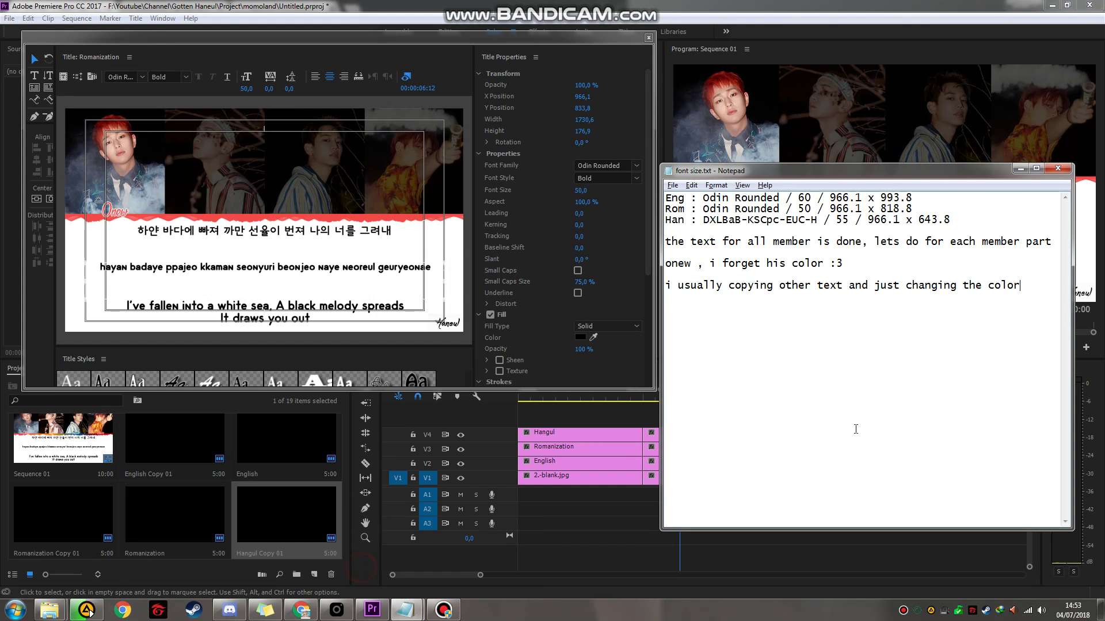
pyautogui.write('lets change the')
pyautogui.write(' onew collo')
pyautogui.write('or')
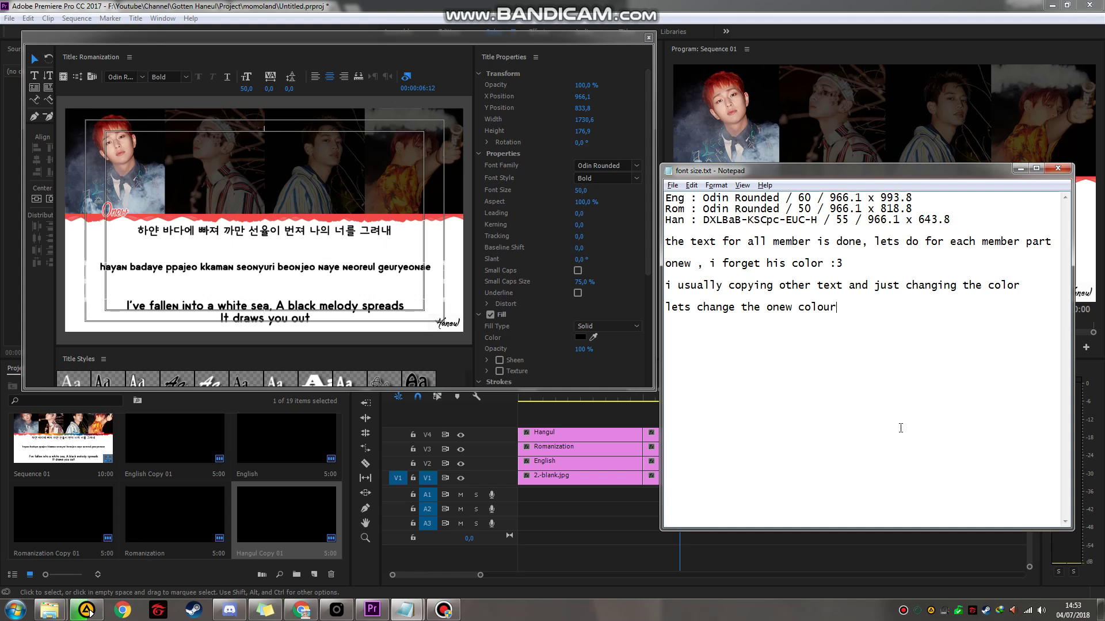
pyautogui.write(' / f34a4a < color Code')
# Step: Copy the color code f34a4a from the note and close the open title window in Premiere Pro
pyautogui.moveTo(893, 308); pyautogui.dragTo(856, 307)
pyautogui.rightClick(861, 308)
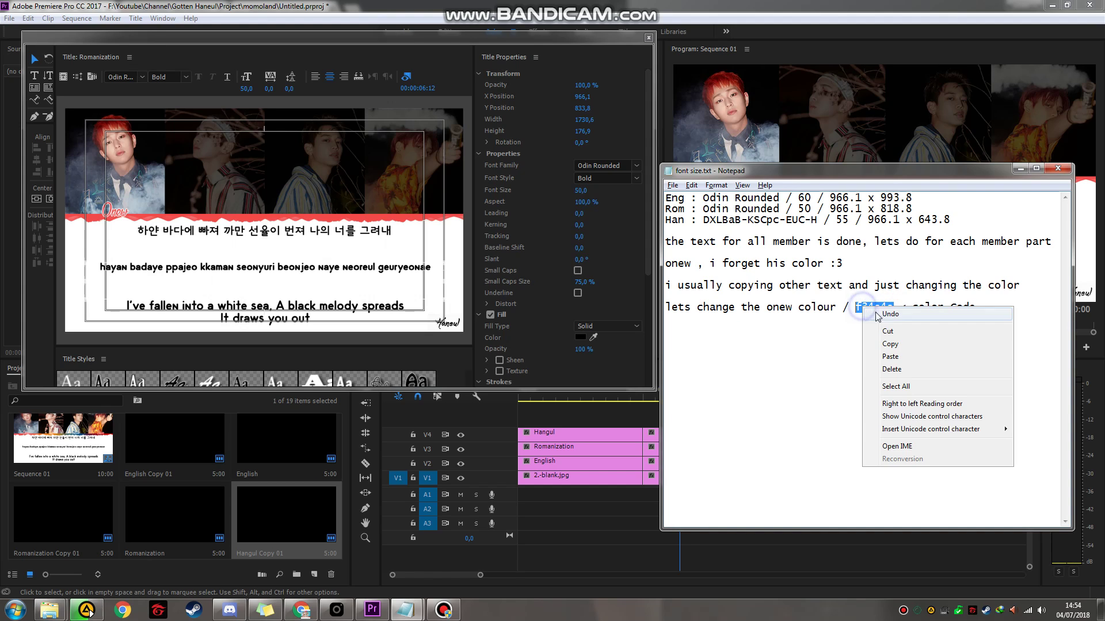
pyautogui.click(890, 344)
pyautogui.click(668, 52)
pyautogui.click(648, 37)
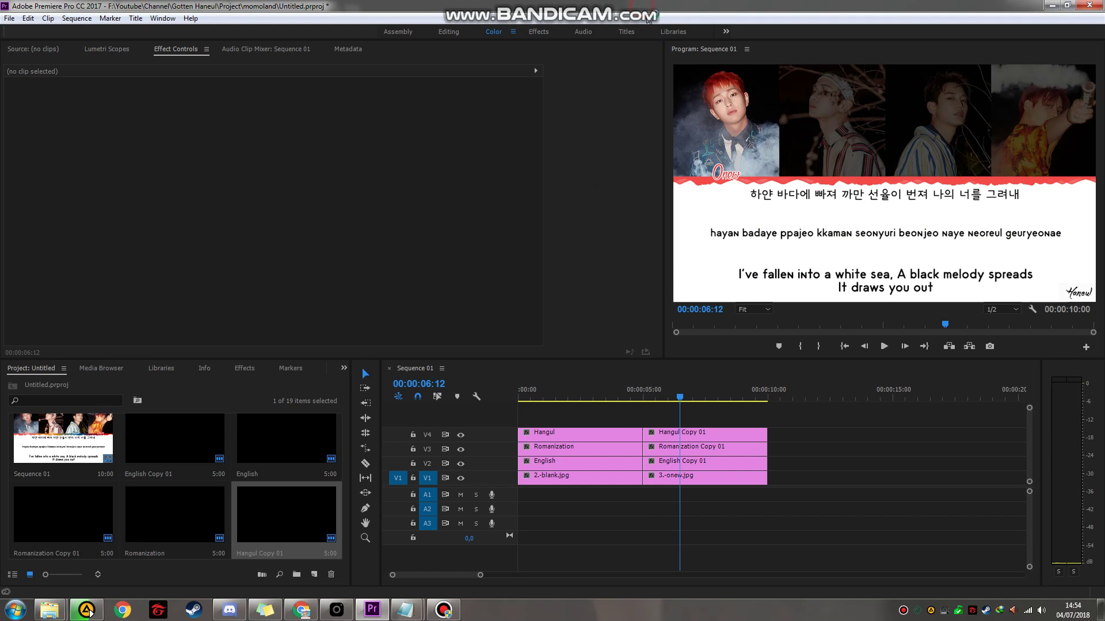
# Step: In Notepad, add the line "double click to open the text" below the color code note
pyautogui.hotkey('alt', 'Tab')
pyautogui.click(1011, 334)
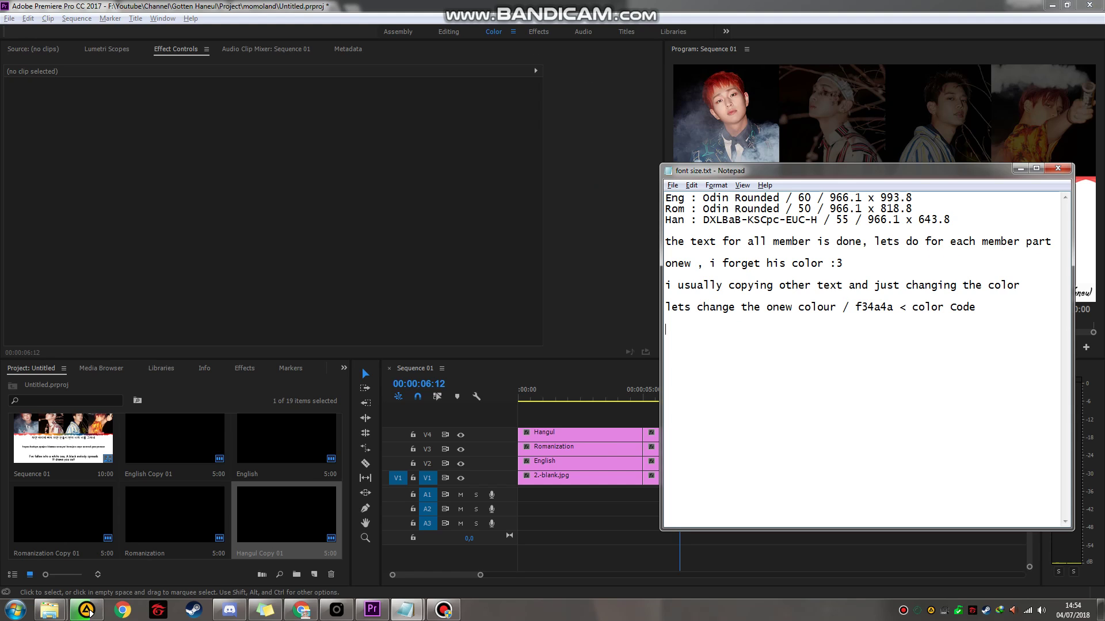
pyautogui.write('double click to open the')
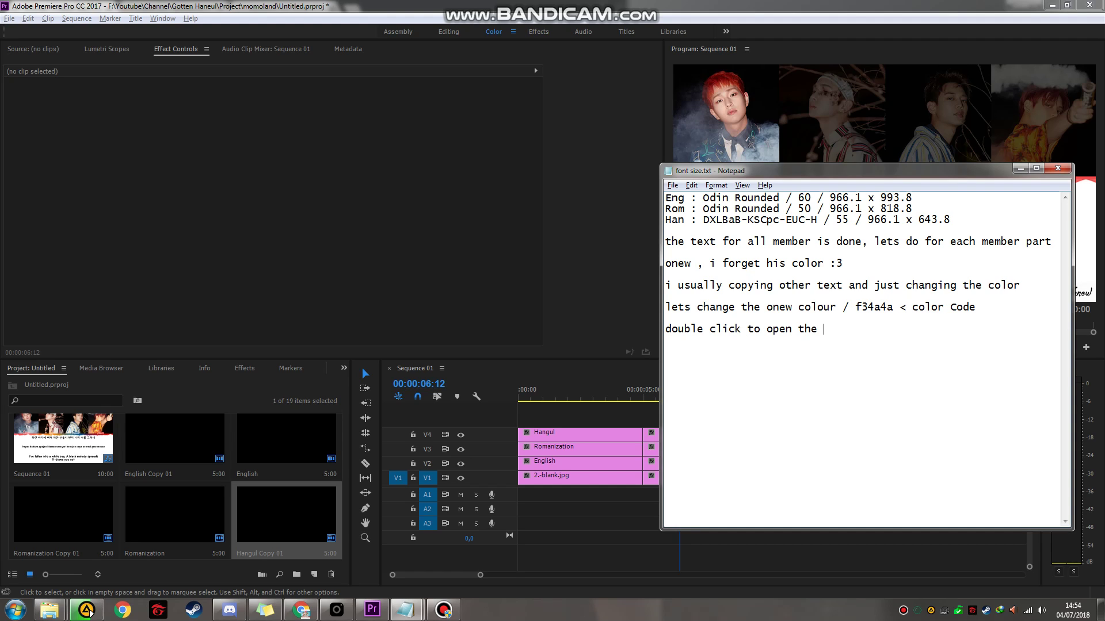
pyautogui.write(' text')
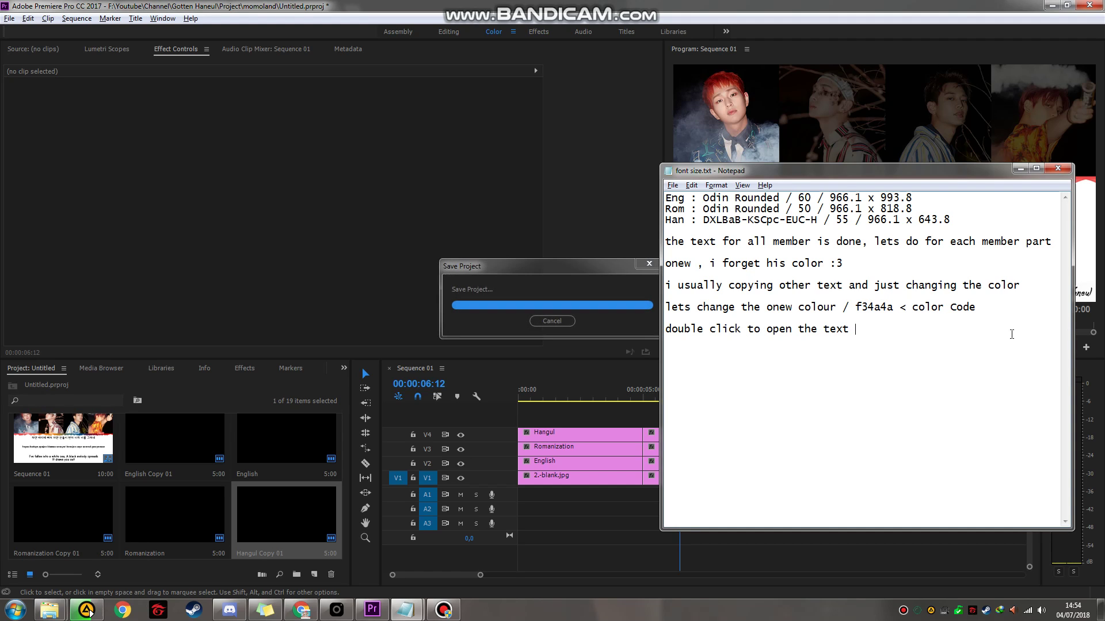
# Step: Back in Premiere Pro, open the English Copy 01 title above 3.-onew.jpg for editing
pyautogui.click(695, 20)
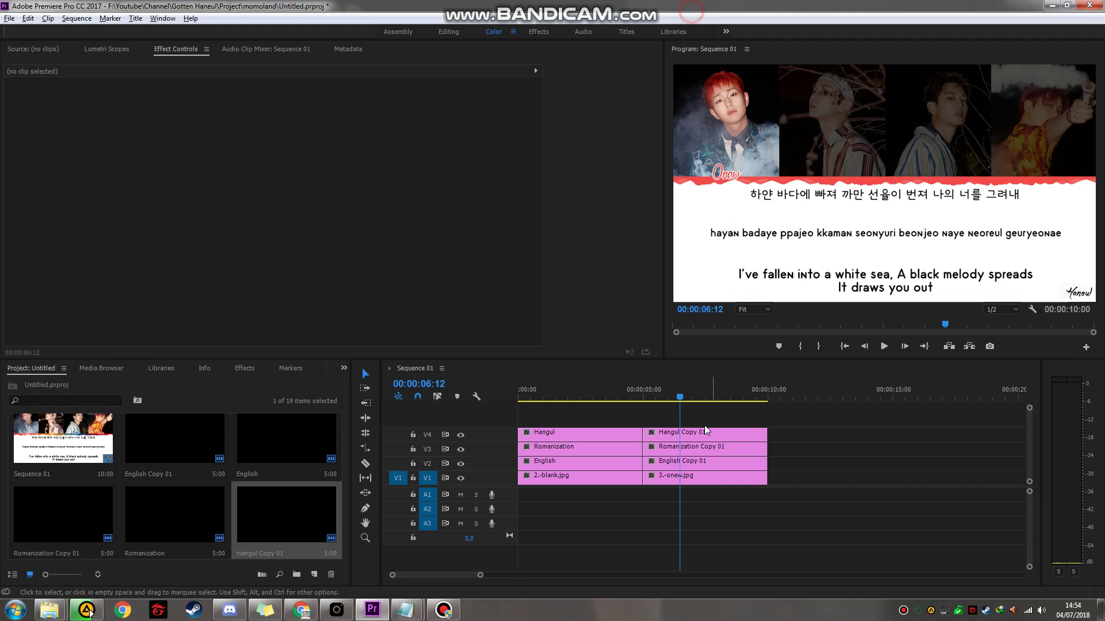
pyautogui.click(696, 462)
pyautogui.doubleClick(696, 463)
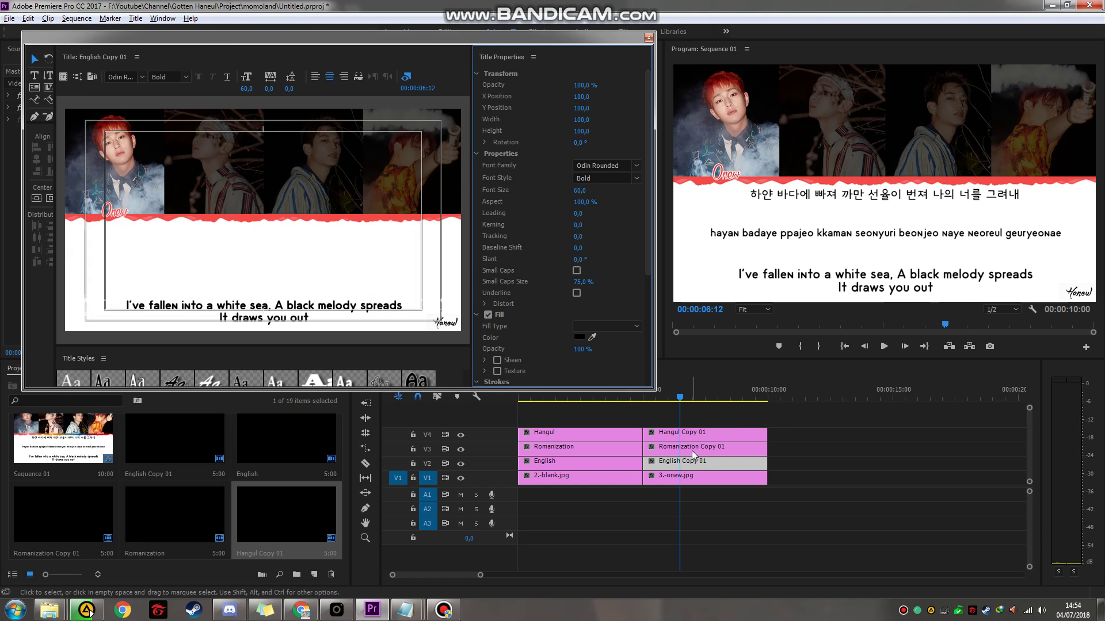
# Step: In Notepad, add the line "change the colour here" and highlight it, then return to the title window in Premiere Pro
pyautogui.hotkey('alt', 'Tab')
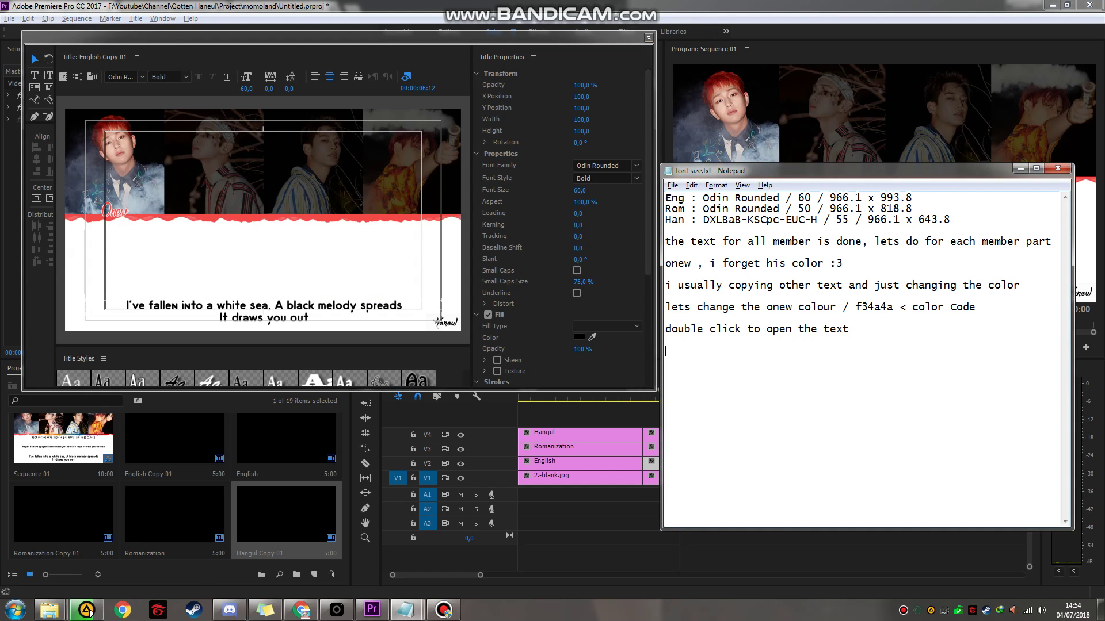
pyautogui.write('change the colour here')
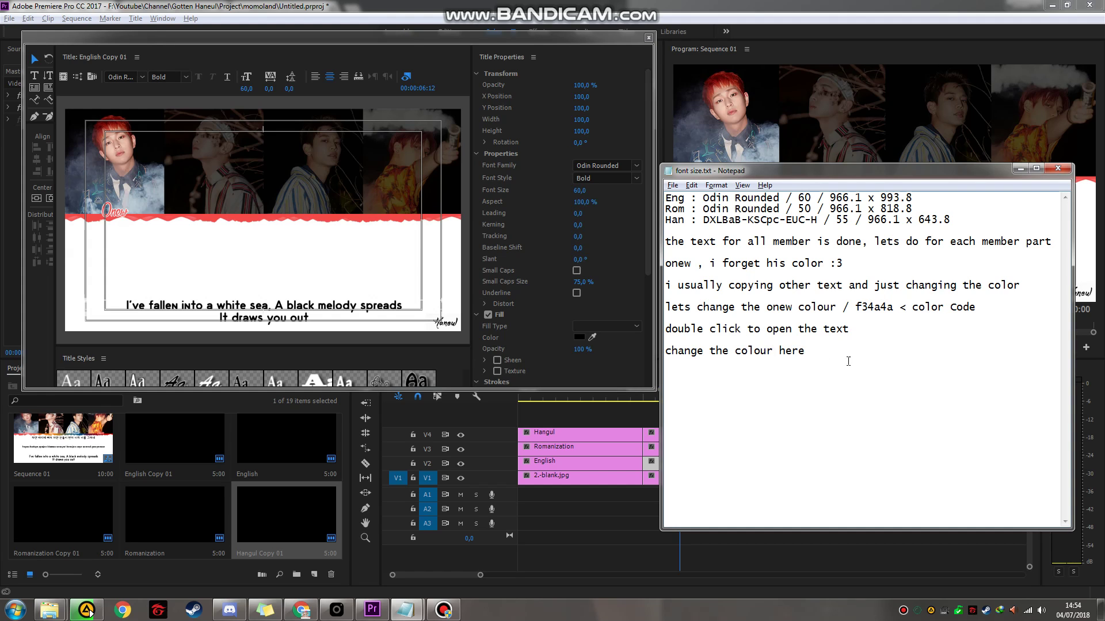
pyautogui.moveTo(817, 349); pyautogui.dragTo(655, 352)
pyautogui.click(610, 352)
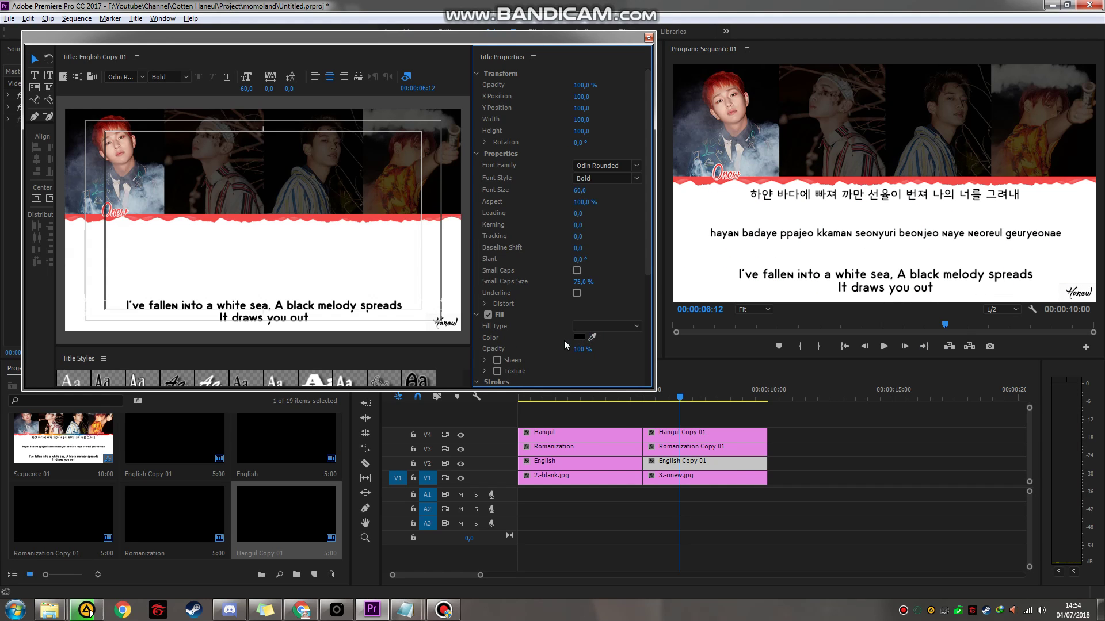
# Step: Open the fill color picker for the English Copy 01 title and add the Notepad line "paste the colour code here"
pyautogui.click(579, 338)
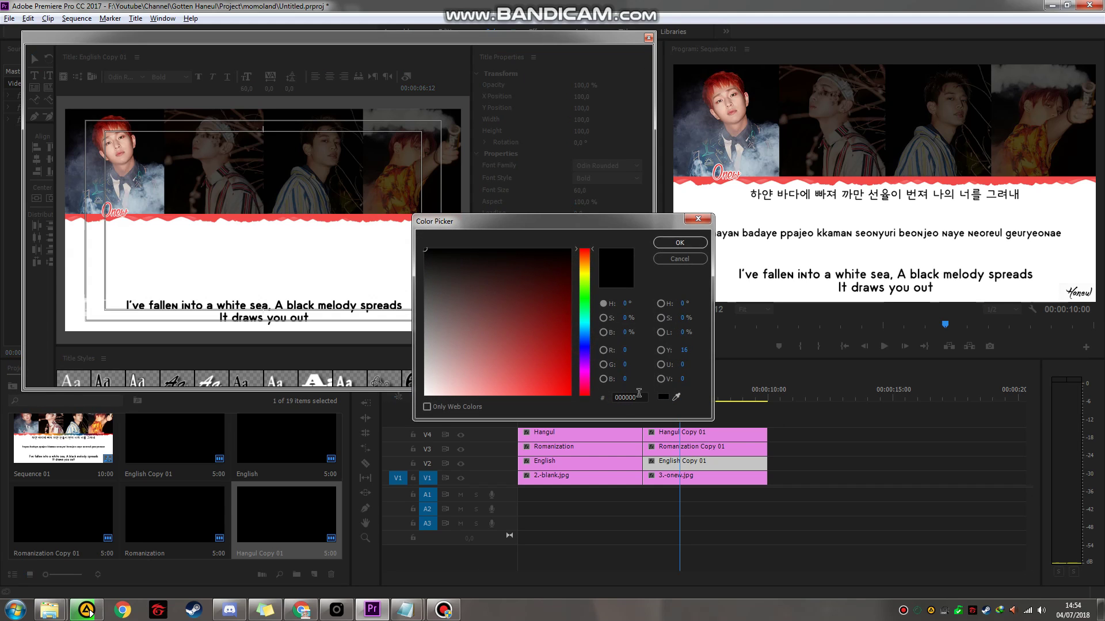
pyautogui.moveTo(640, 395); pyautogui.dragTo(608, 397)
pyautogui.hotkey('alt', 'Tab')
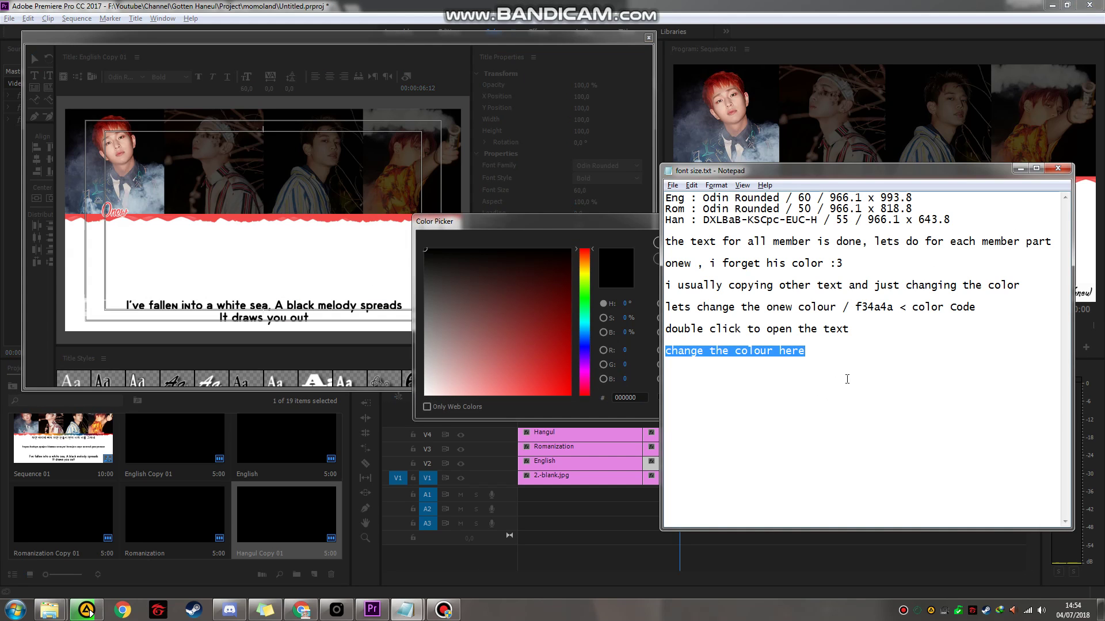
pyautogui.click(847, 379)
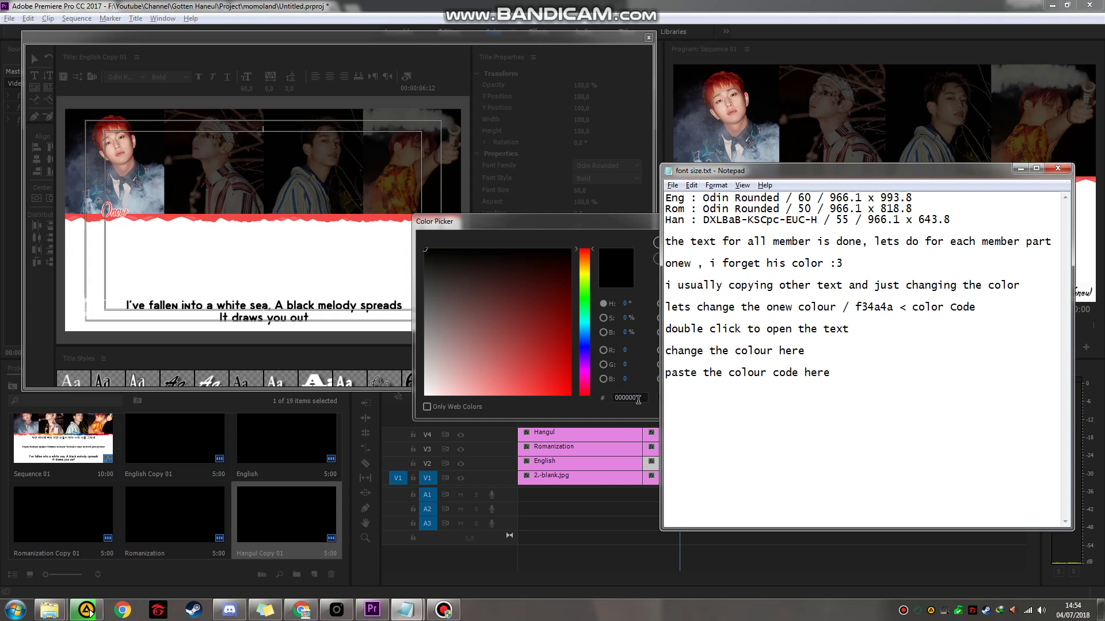
# Step: Set the fill color of the English Copy 01 title to the copied code f34a4a
pyautogui.doubleClick(638, 398)
pyautogui.rightClick(625, 397)
pyautogui.click(665, 453)
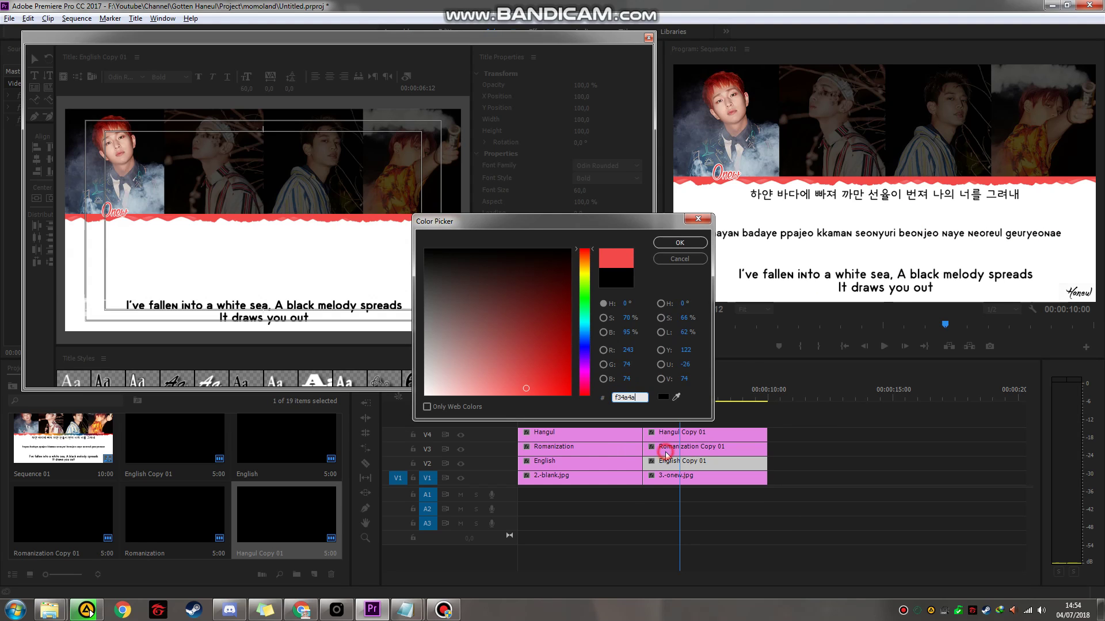
pyautogui.click(681, 243)
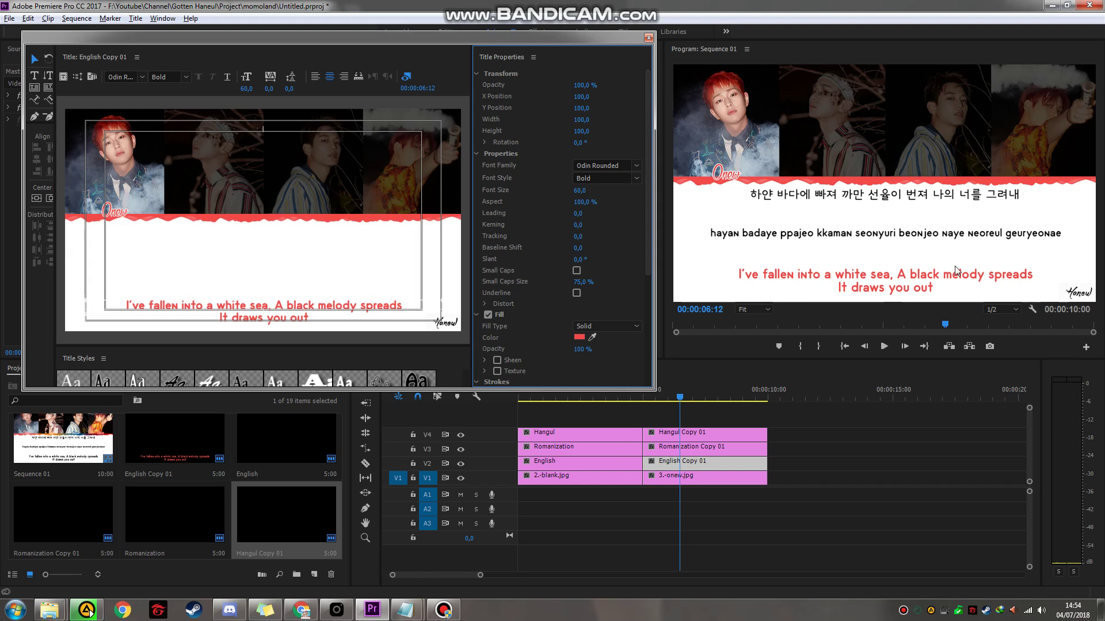
# Step: In Notepad, add the line "do same for other text for onew" at the end of the notes
pyautogui.hotkey('alt', 'Tab')
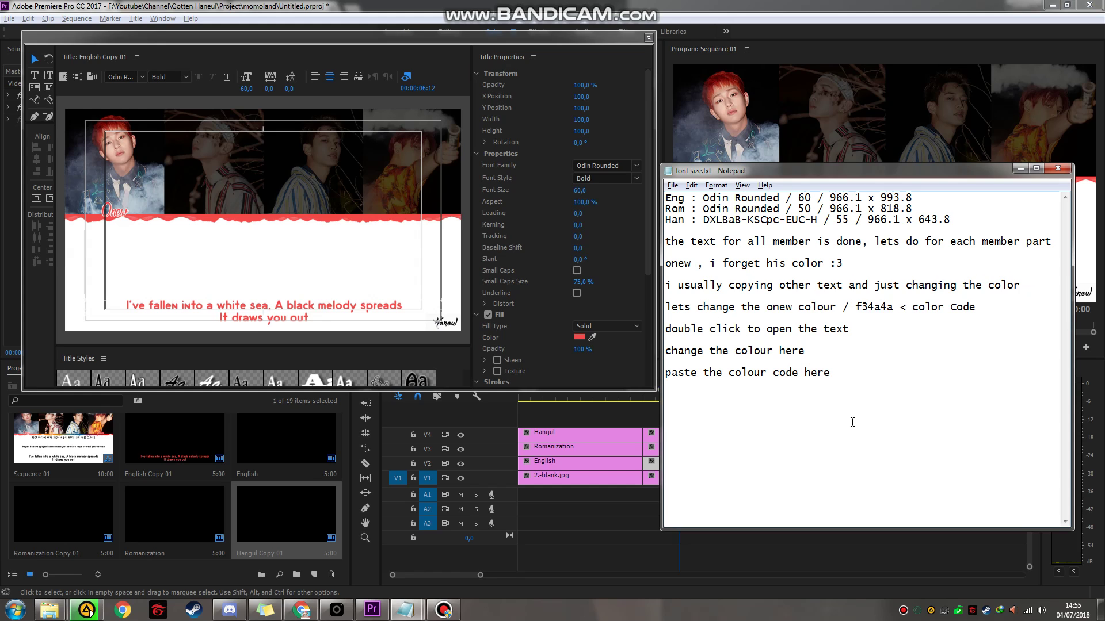
pyautogui.press('Return')
pyautogui.write('do same for other text for onew')
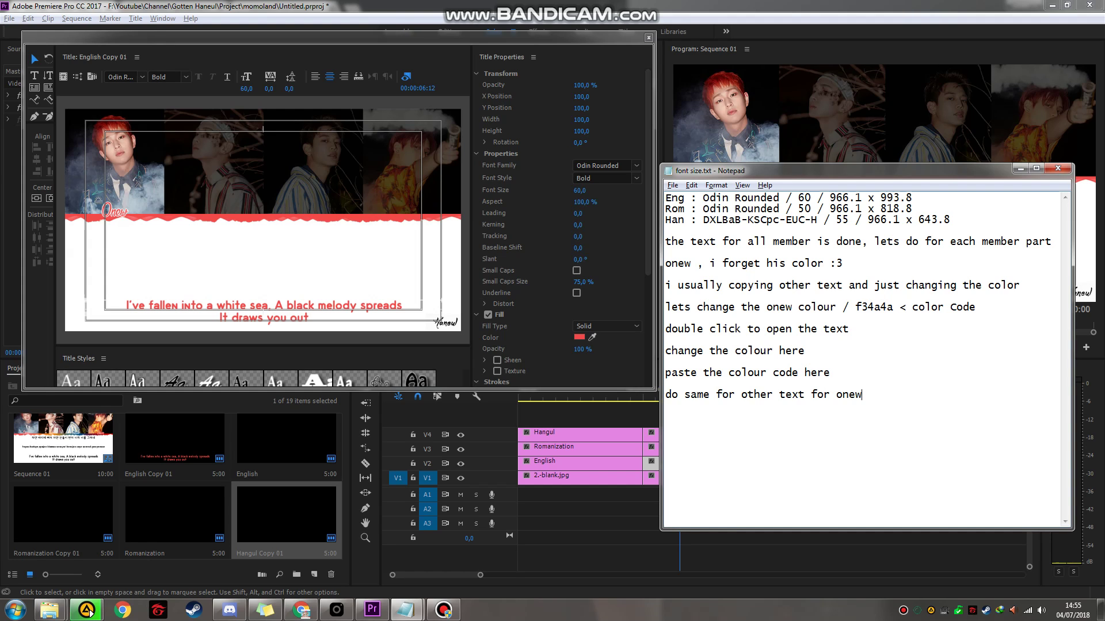
# Step: Open the Romanization Copy 01 title in Premiere Pro and set its fill color to f34a4a
pyautogui.click(619, 364)
pyautogui.doubleClick(694, 450)
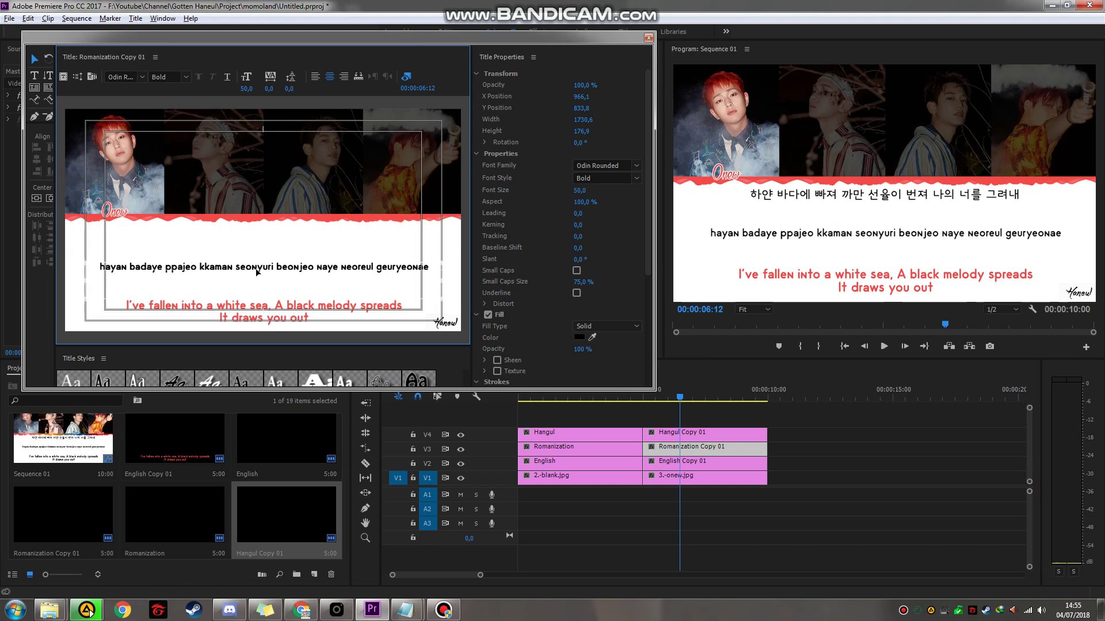
pyautogui.click(579, 339)
pyautogui.doubleClick(624, 397)
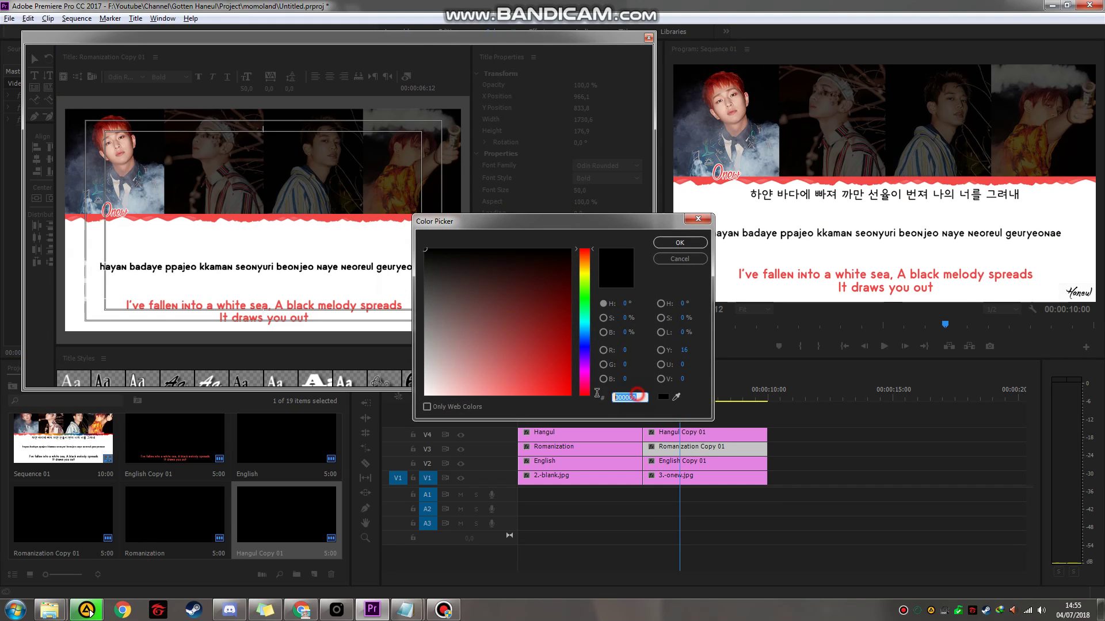
pyautogui.rightClick(624, 397)
pyautogui.click(650, 446)
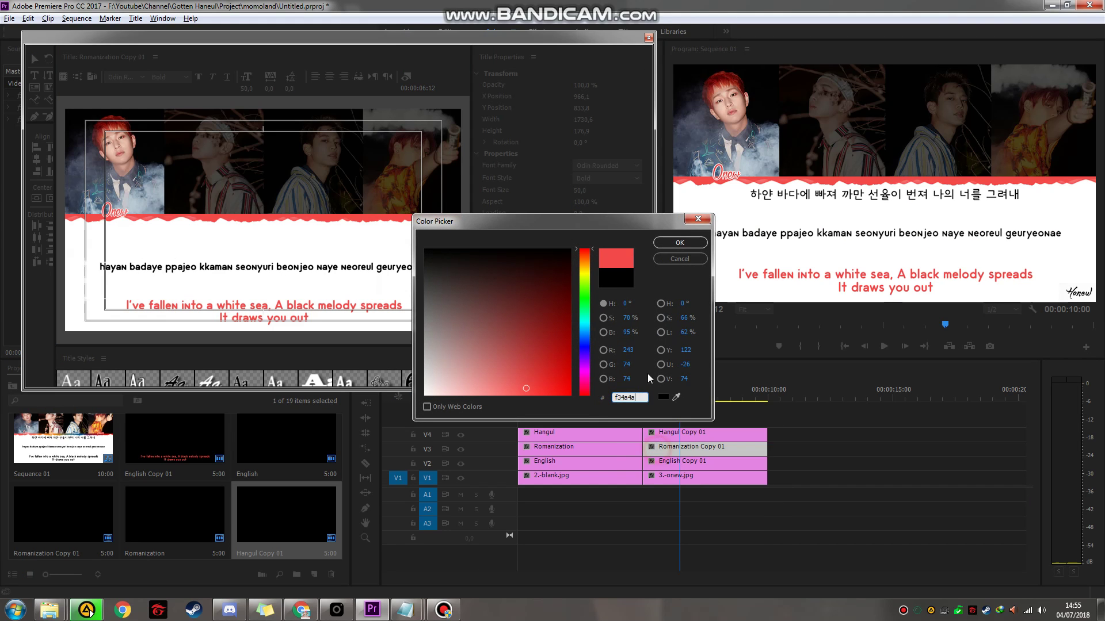
pyautogui.click(680, 242)
pyautogui.rightClick(703, 433)
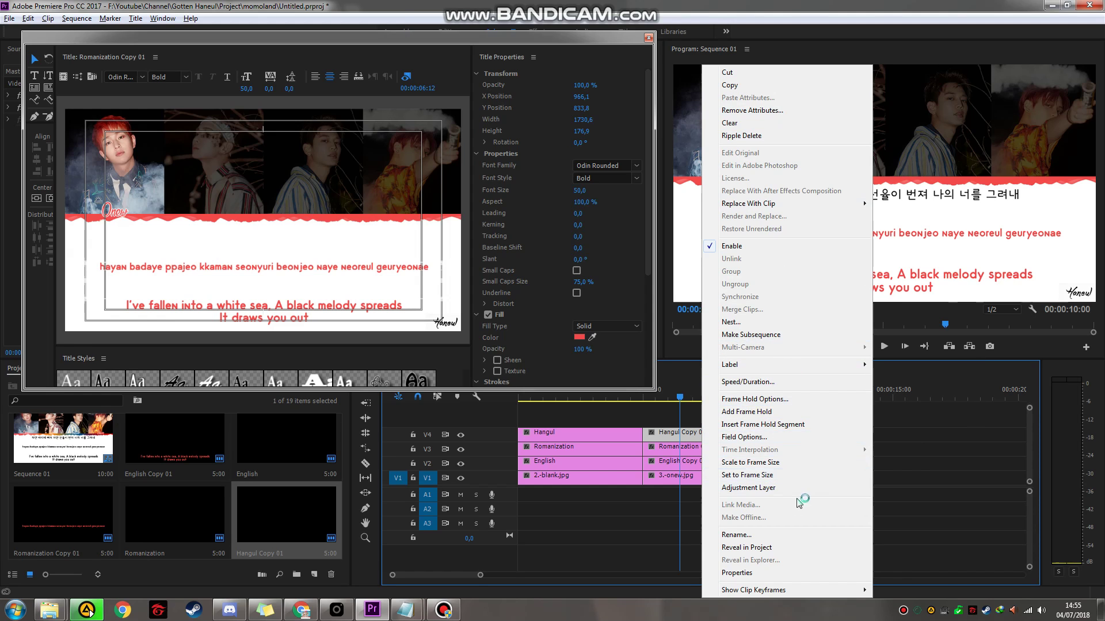
pyautogui.click(766, 573)
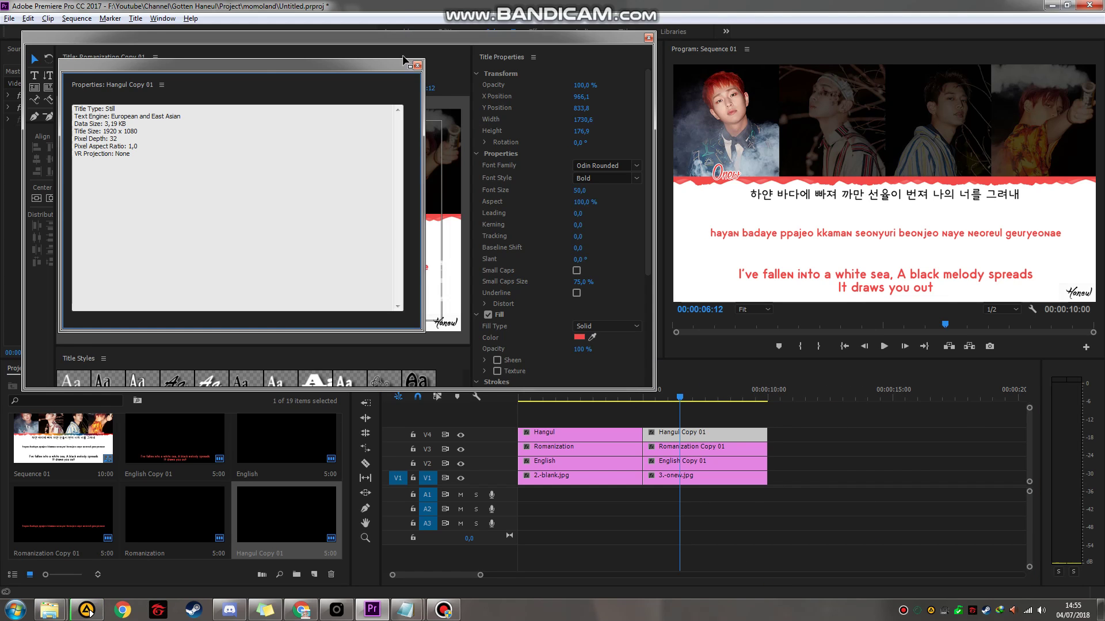
pyautogui.click(417, 65)
pyautogui.rightClick(720, 428)
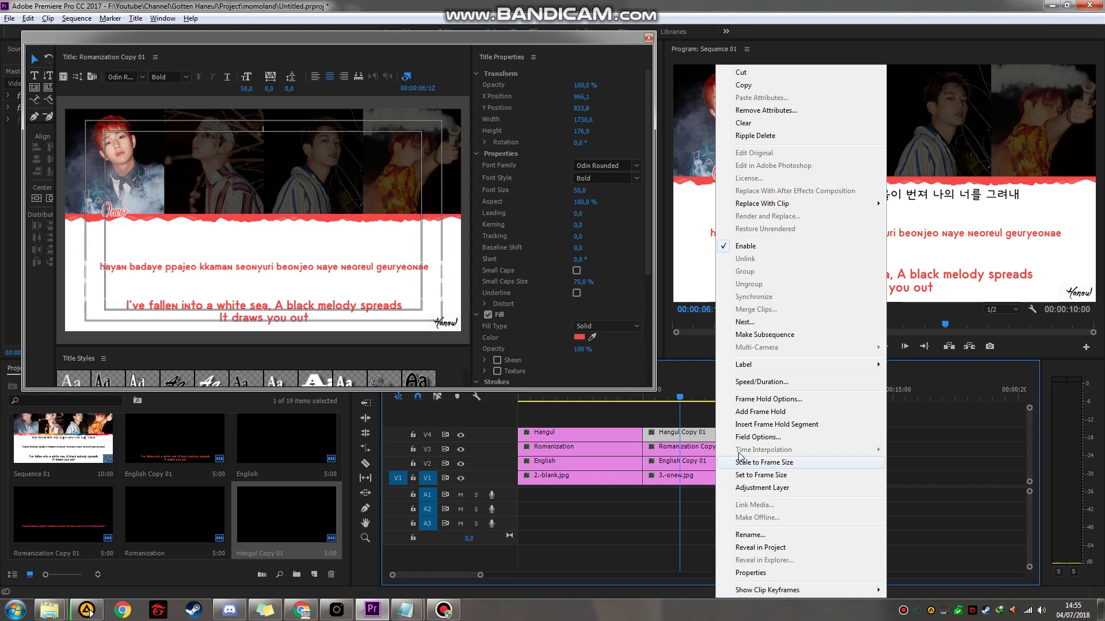
pyautogui.click(750, 436)
pyautogui.click(575, 338)
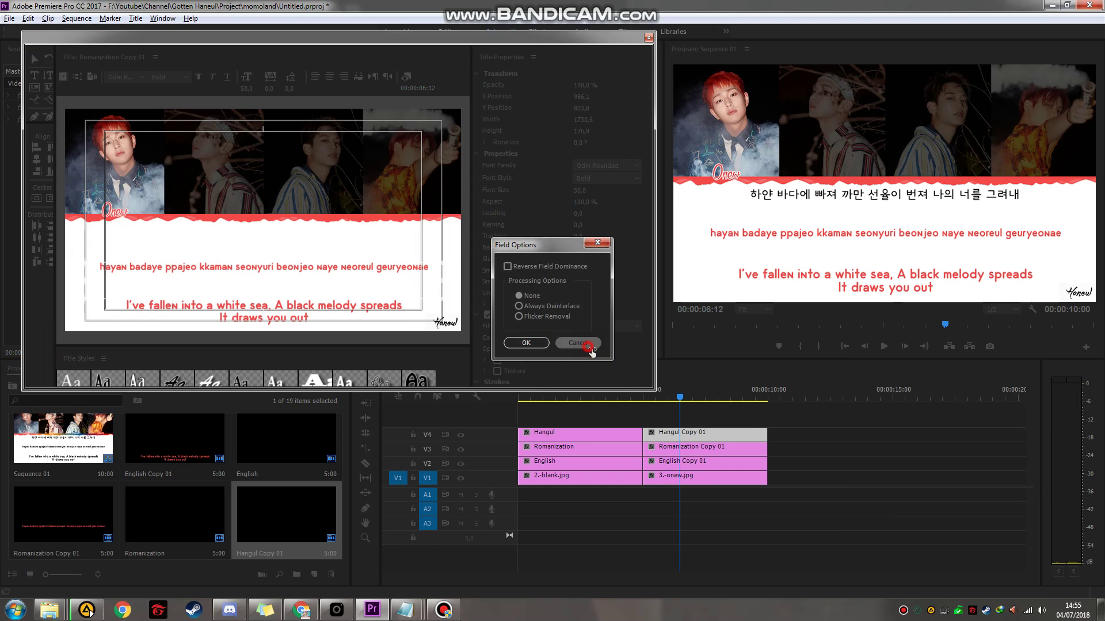
# Step: Set the fill color of the Hangul Copy 01 title to f34a4a and compare the all-member and Onew sections in the preview
pyautogui.click(713, 432)
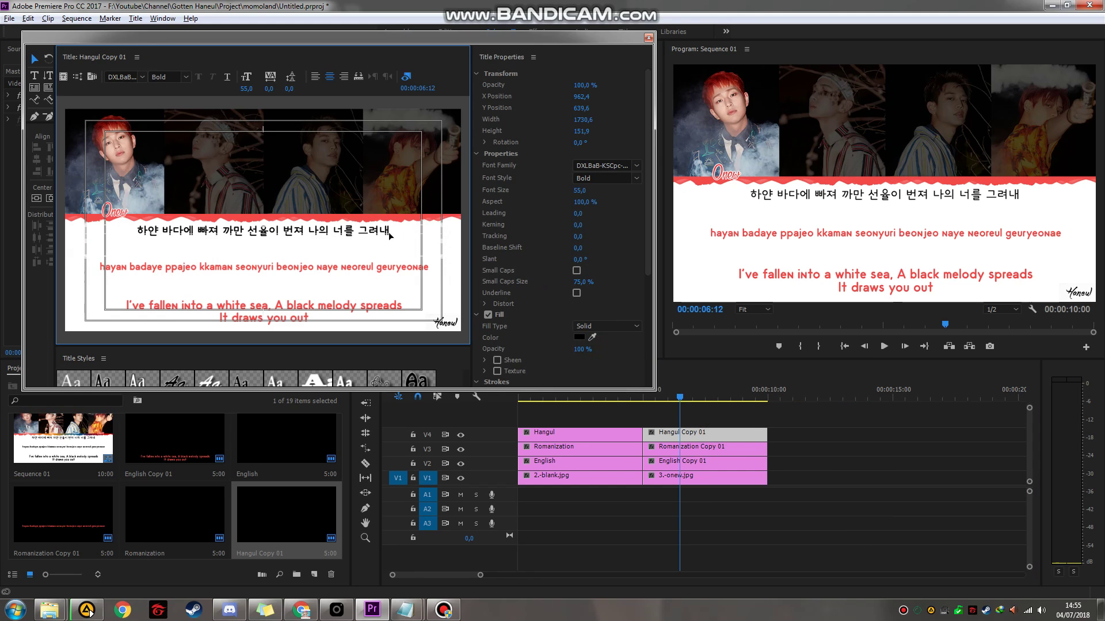
pyautogui.click(580, 339)
pyautogui.doubleClick(629, 398)
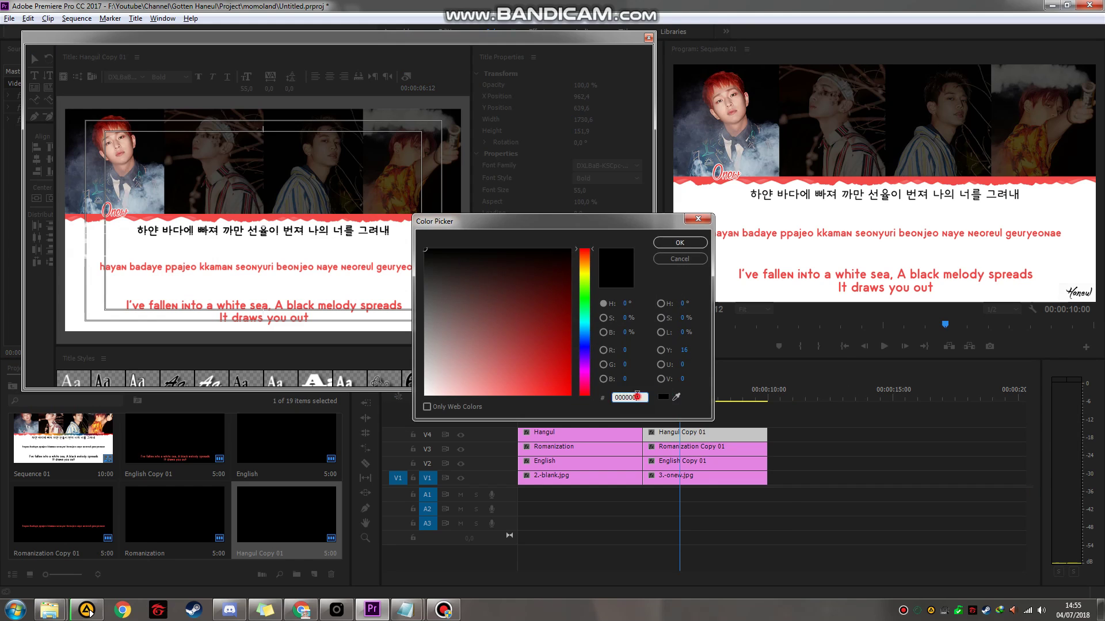
pyautogui.rightClick(639, 399)
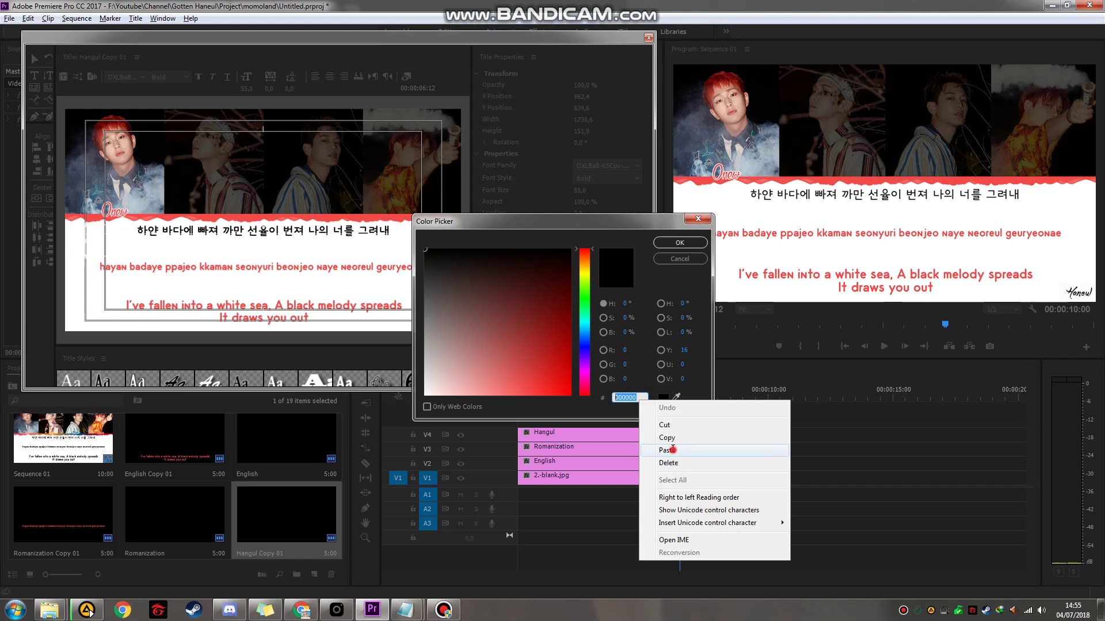
pyautogui.click(671, 450)
pyautogui.click(679, 244)
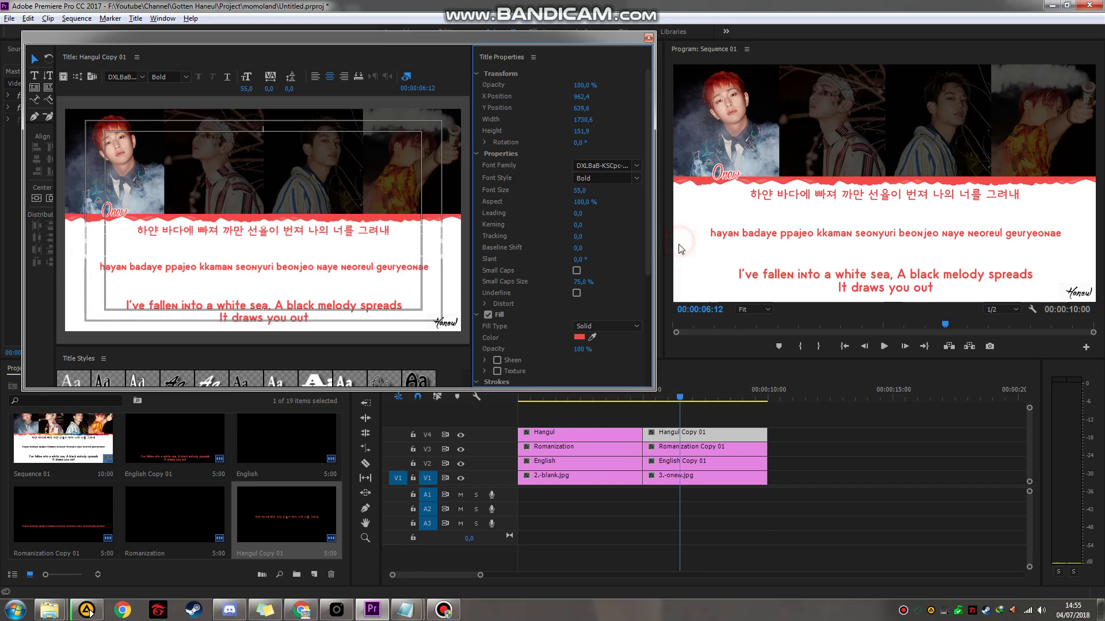
pyautogui.click(682, 387)
pyautogui.click(673, 397)
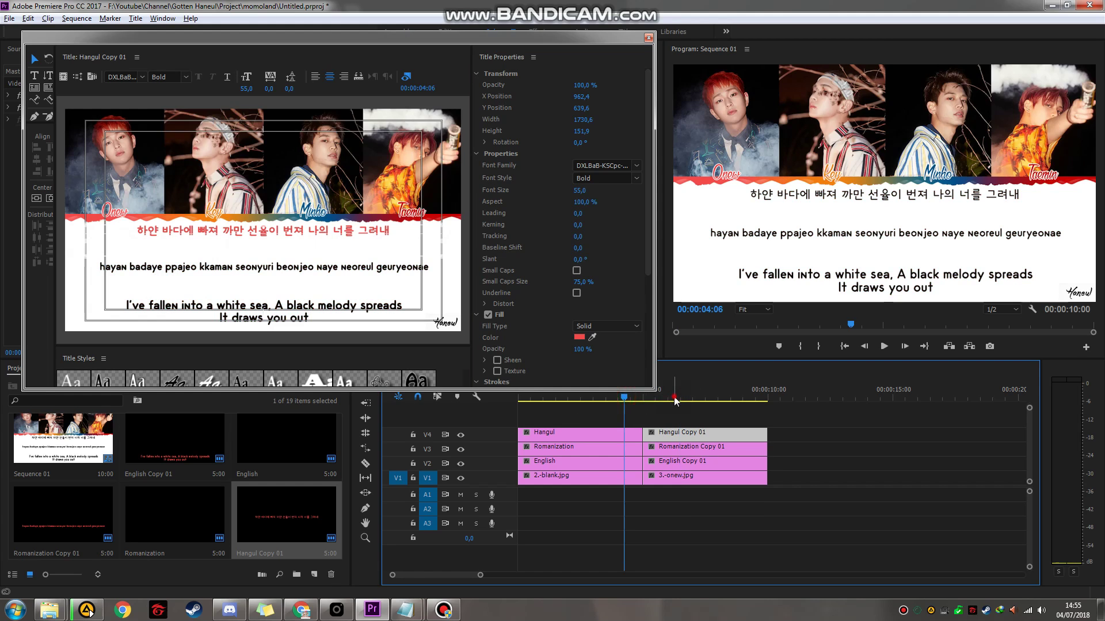
pyautogui.click(742, 397)
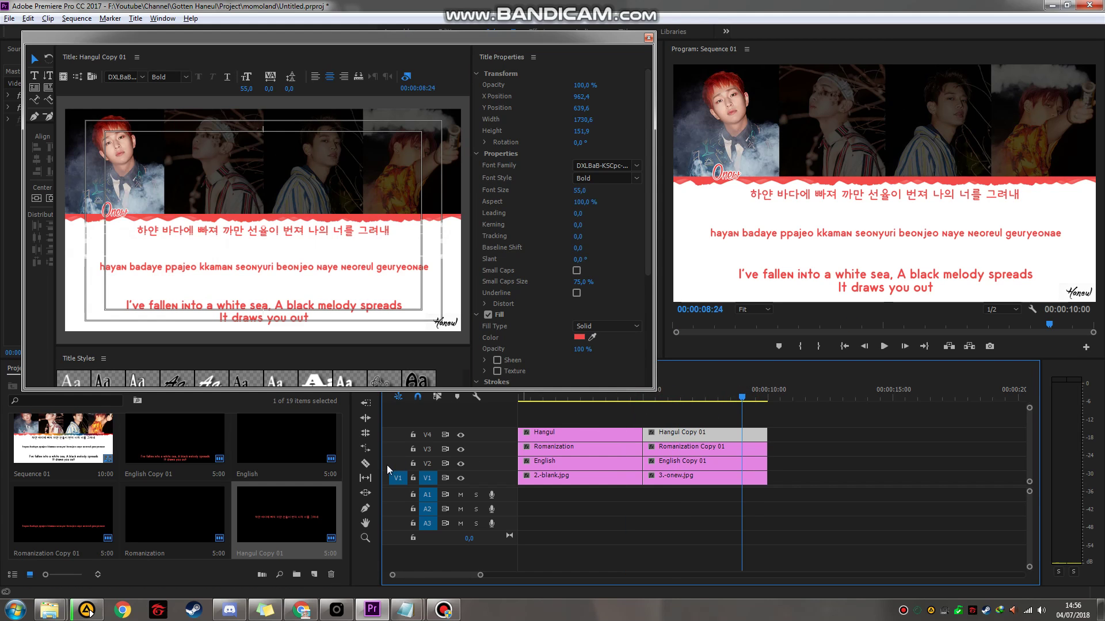
# Step: In the font size.txt notes, replace the text below the font specifications with "and others member too, ill change it quickly"
pyautogui.moveTo(402, 614)
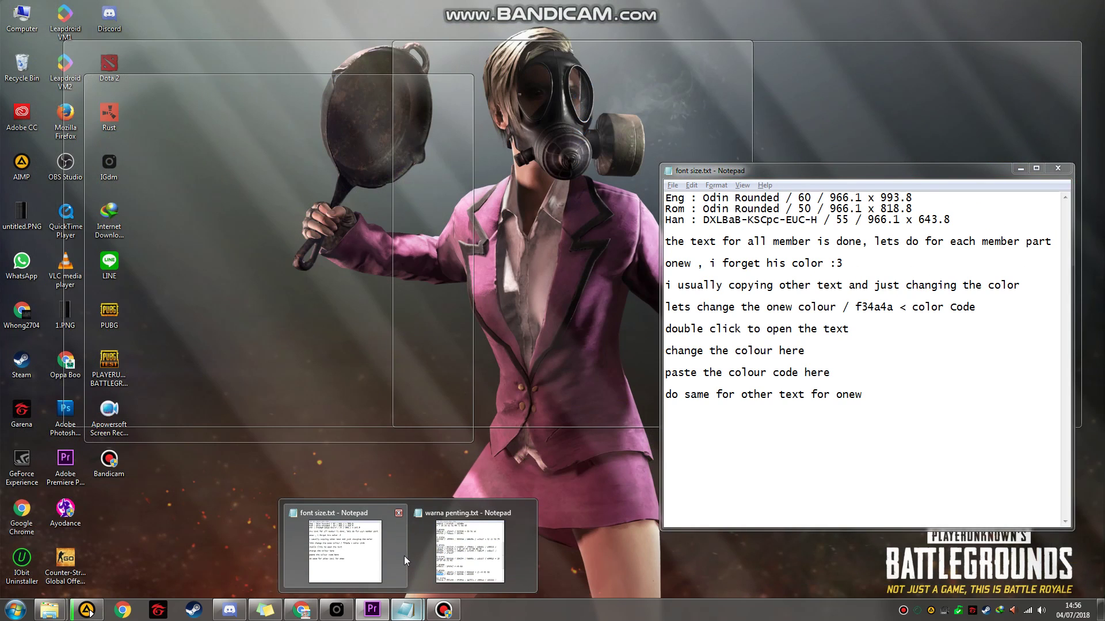
pyautogui.click(404, 555)
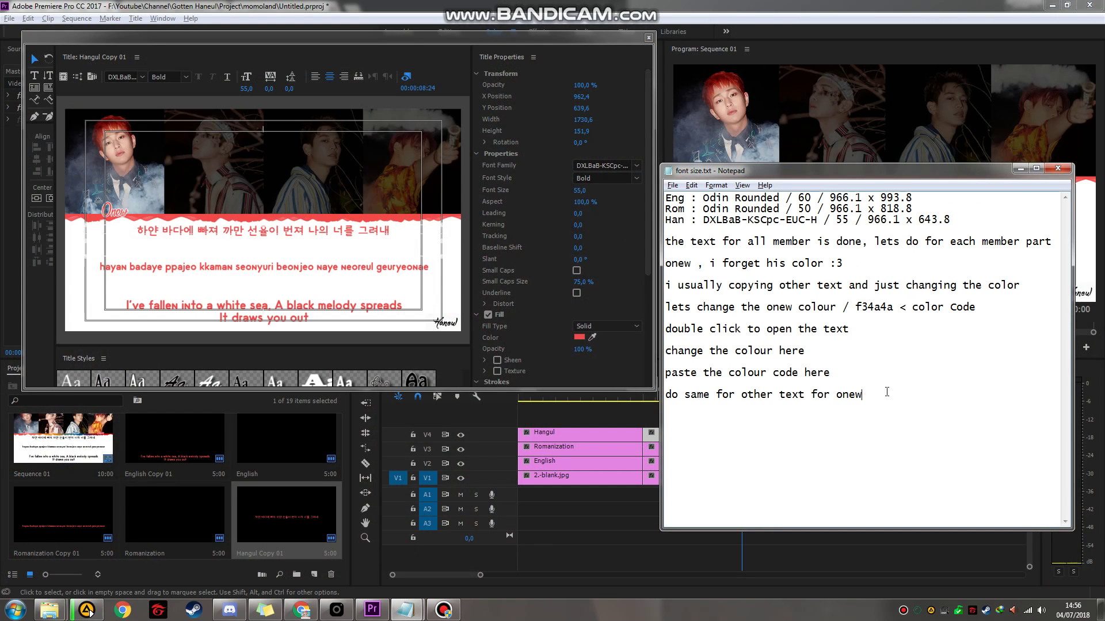
pyautogui.moveTo(883, 395); pyautogui.dragTo(665, 240)
pyautogui.write('a')
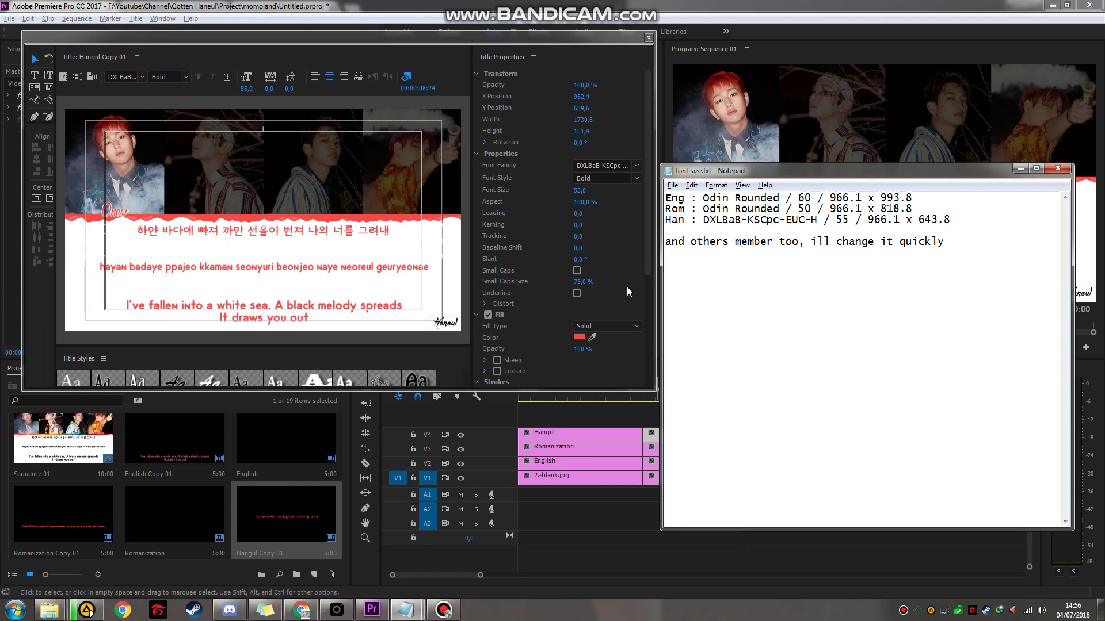
# Step: Add the 4.-key.jpg, 5.-minho.jpg and 6.-taemin.jpg images in sequence on track V1, directly after 3.-onew.jpg
pyautogui.click(549, 380)
pyautogui.scroll(5, 219, 471)
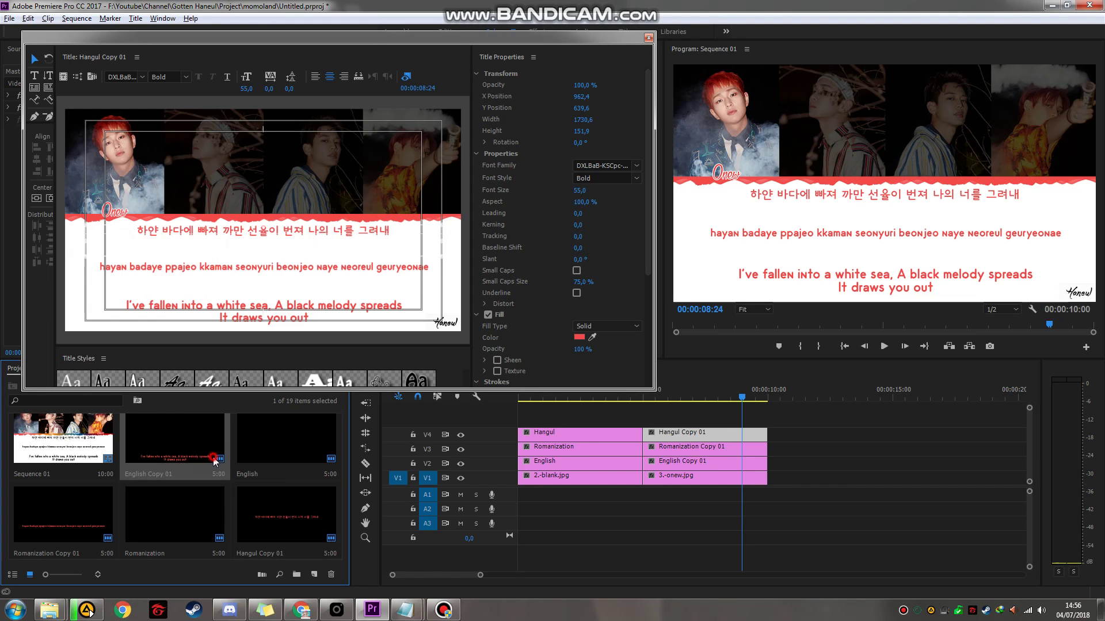
pyautogui.click(83, 530)
pyautogui.keyDown('ctrl'); pyautogui.click(178, 530); pyautogui.keyUp('ctrl')
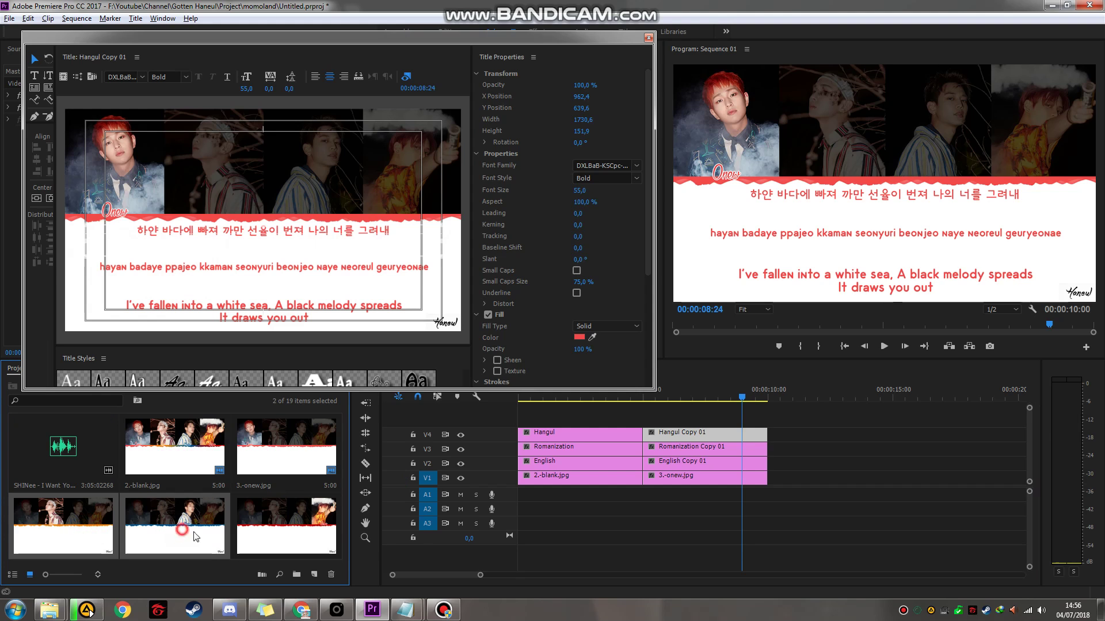
pyautogui.keyDown('ctrl'); pyautogui.click(262, 530); pyautogui.keyUp('ctrl')
pyautogui.moveTo(82, 530); pyautogui.dragTo(769, 478)
pyautogui.scroll(-4, 898, 504)
pyautogui.scroll(1, 875, 508)
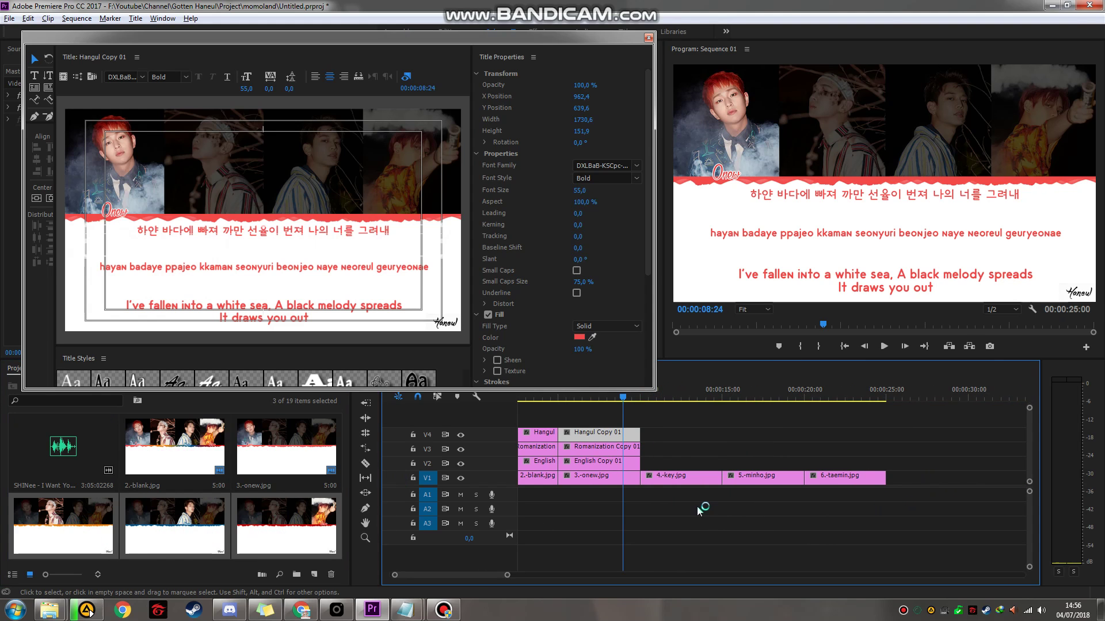
pyautogui.click(761, 478)
pyautogui.click(840, 478)
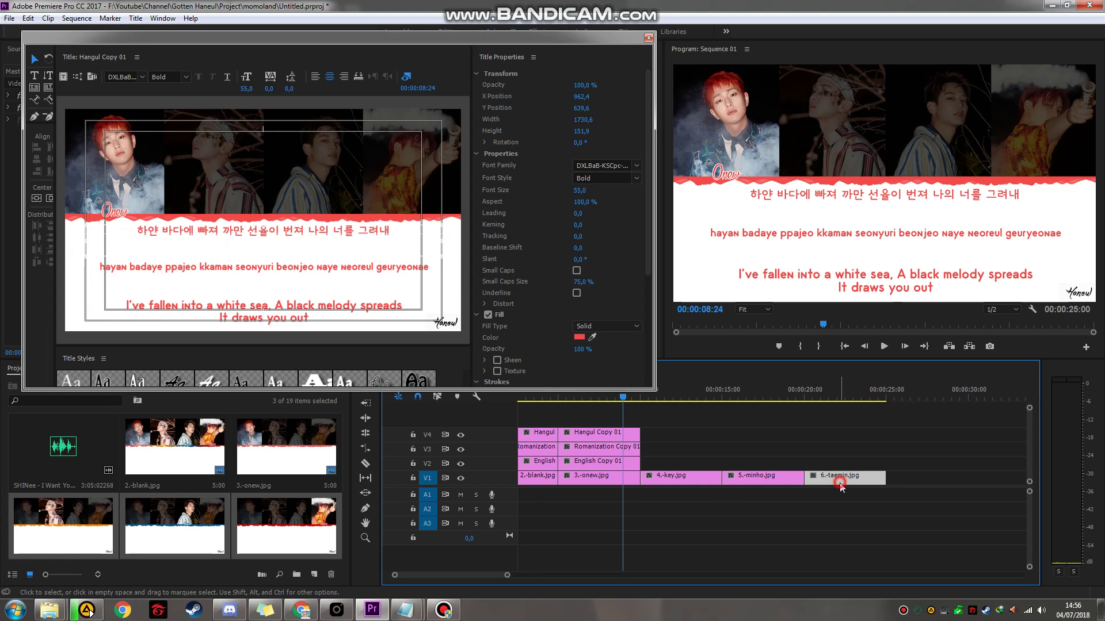
# Step: Duplicate the three Onew titles above the 4.-key.jpg clip and copy the color code f0810f from warna penting.txt
pyautogui.moveTo(582, 419); pyautogui.dragTo(608, 463)
pyautogui.keyDown('alt'); pyautogui.moveTo(571, 464); pyautogui.dragTo(652, 472); pyautogui.keyUp('alt')
pyautogui.moveTo(406, 610)
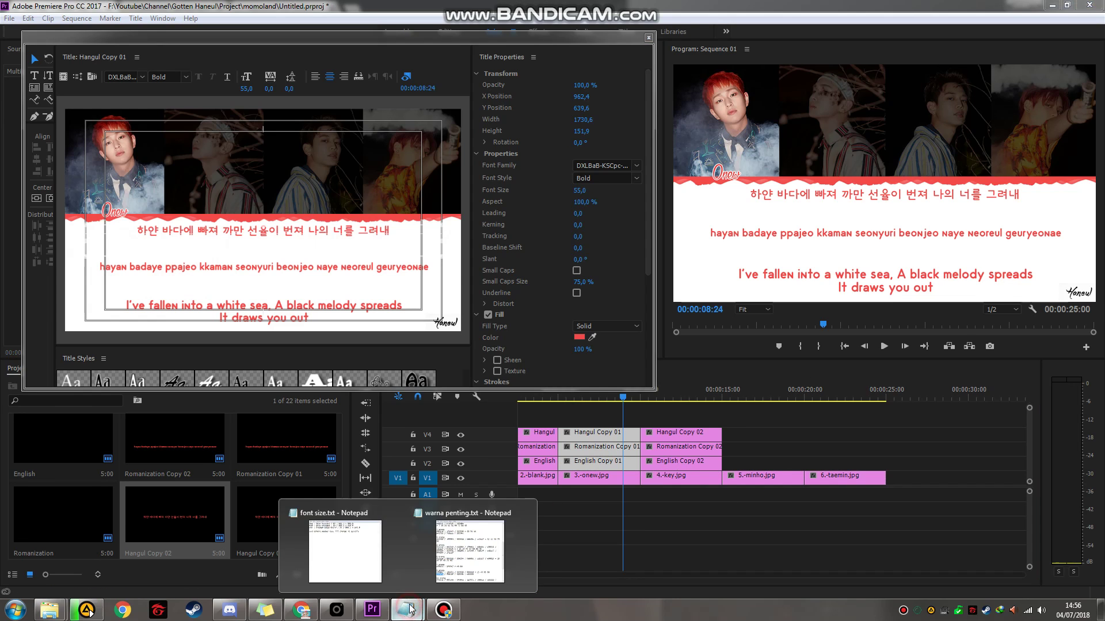
pyautogui.click(442, 561)
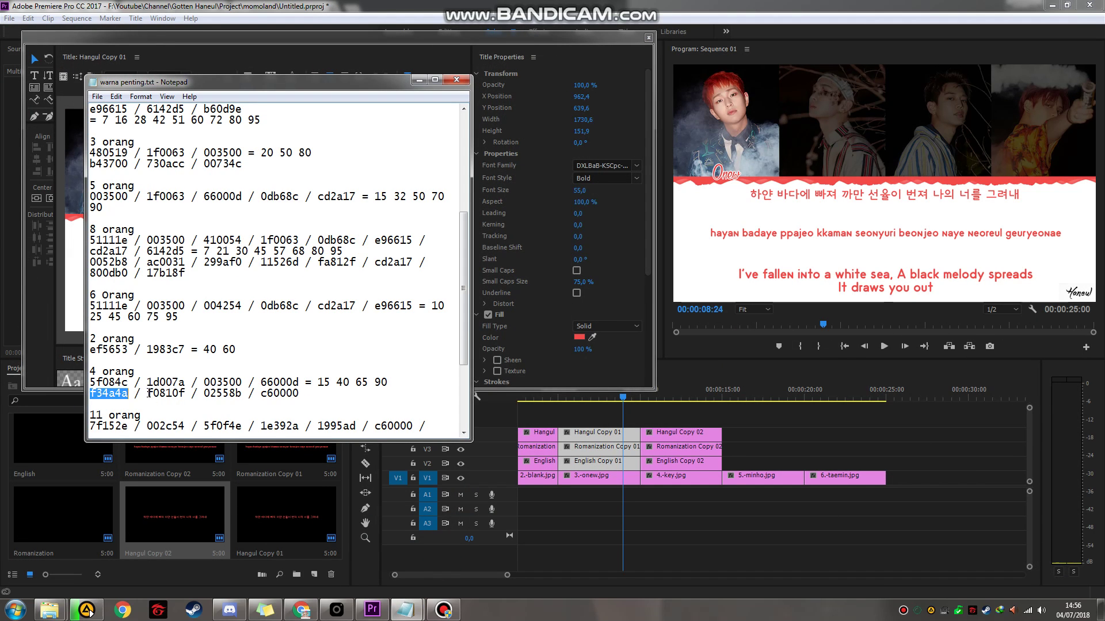
pyautogui.moveTo(148, 393); pyautogui.dragTo(185, 392)
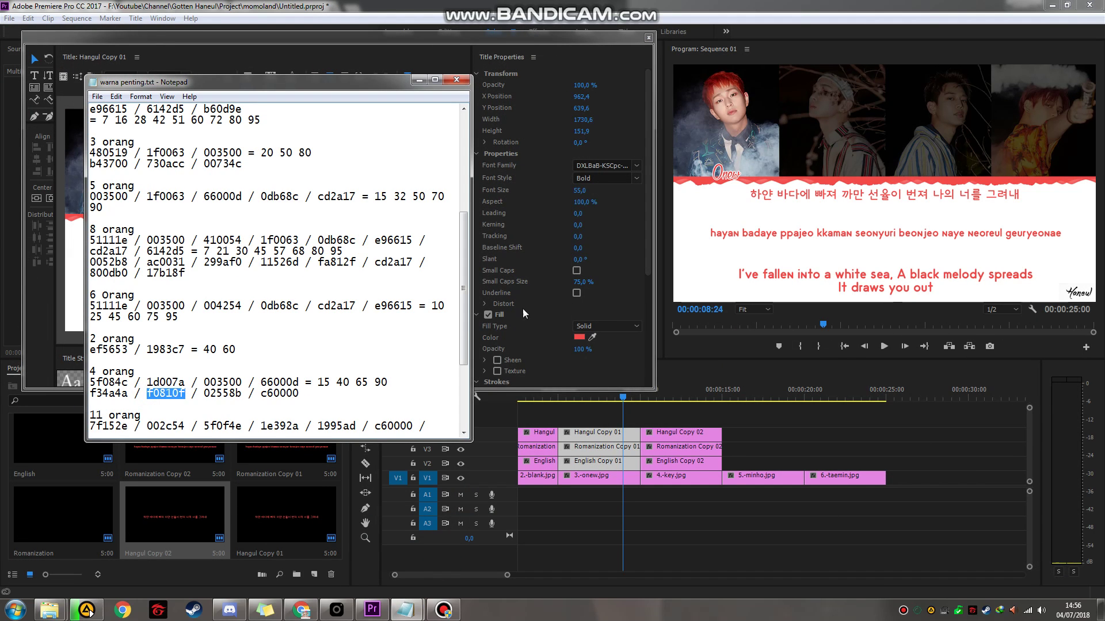
# Step: Back in Premiere Pro, preview the Key section and set the fill color of the English Copy 02 title to f0810f
pyautogui.click(558, 53)
pyautogui.click(676, 466)
pyautogui.doubleClick(675, 466)
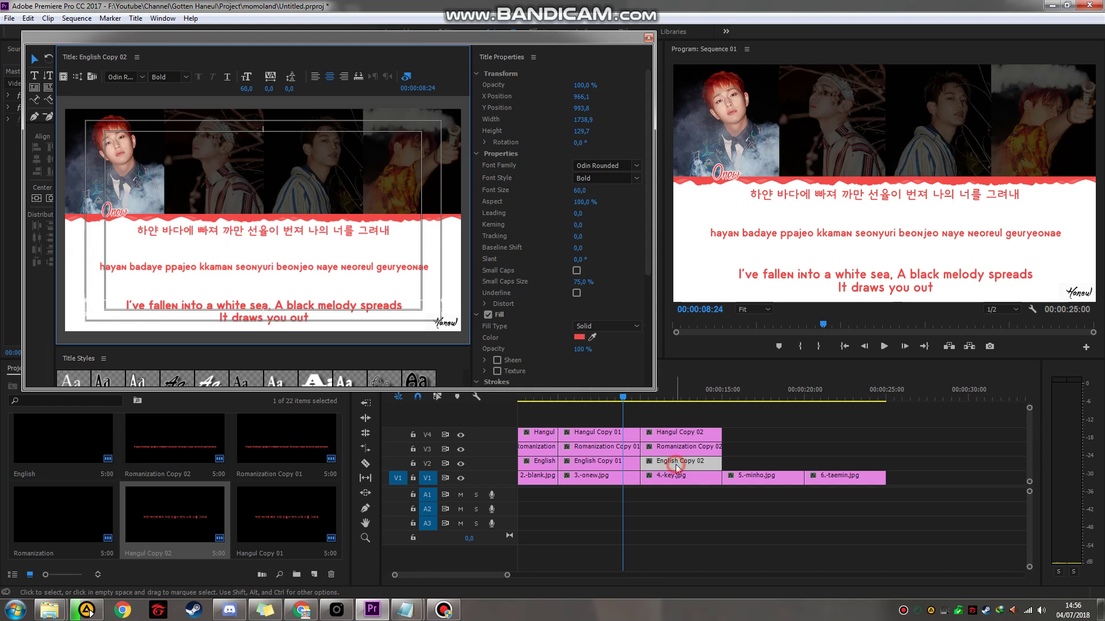
pyautogui.click(675, 396)
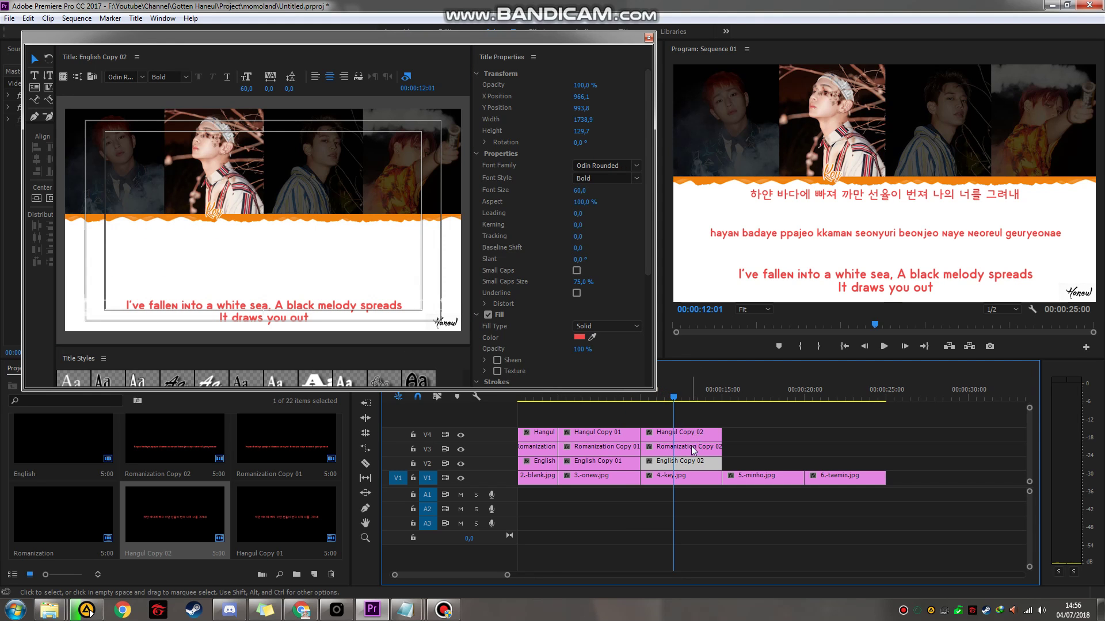
pyautogui.doubleClick(682, 461)
pyautogui.click(578, 337)
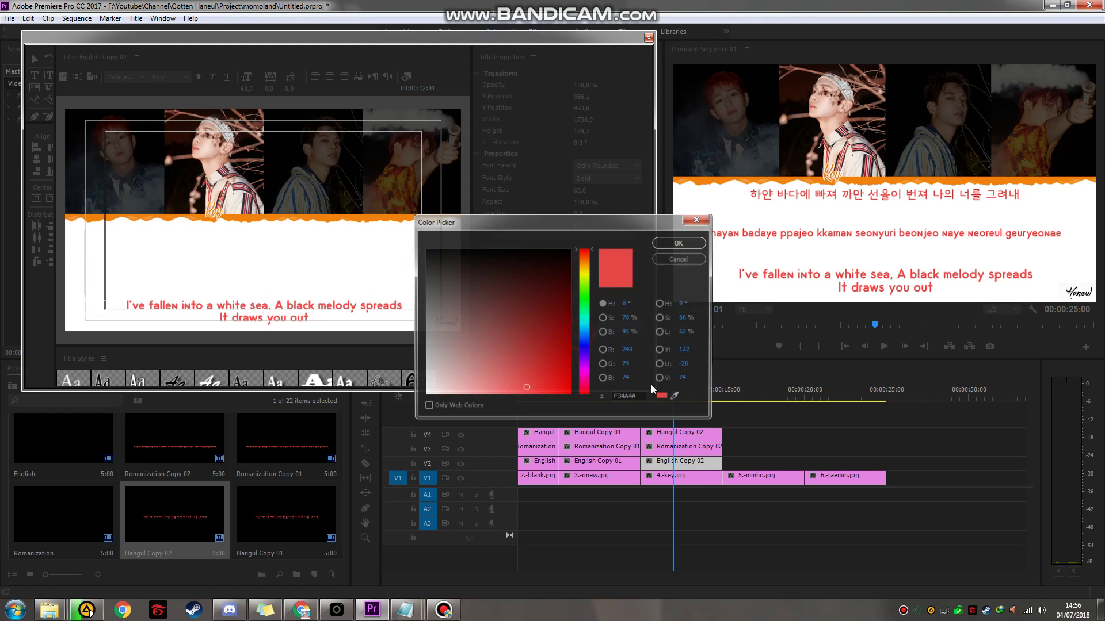
pyautogui.hotkey('ctrl', 'v')
pyautogui.click(676, 246)
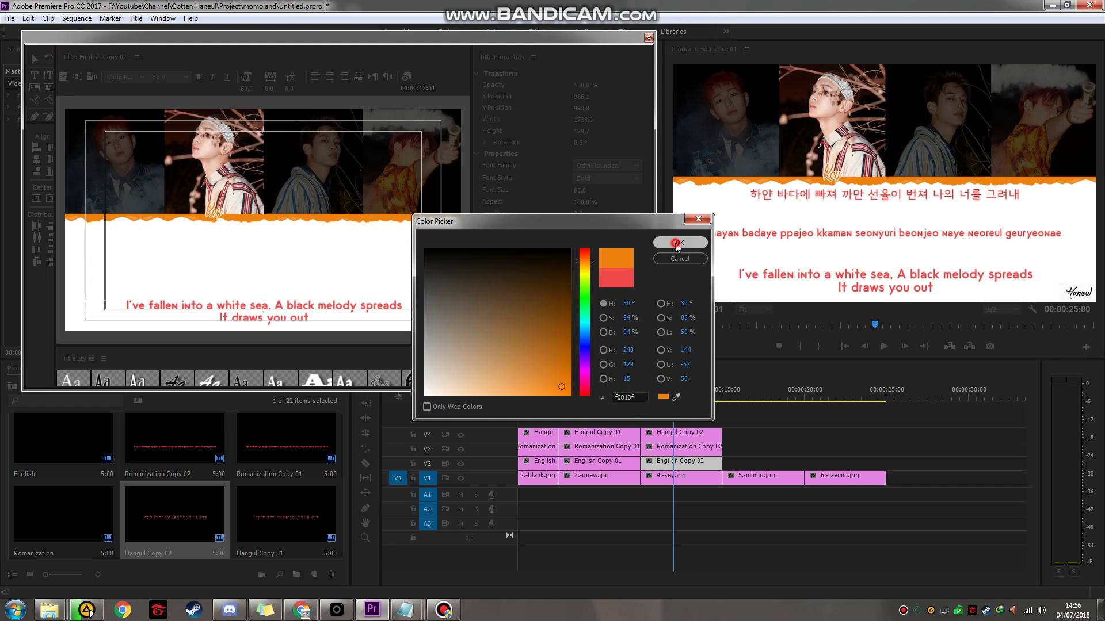
# Step: Set the fill color of the Romanization Copy 02 title to f0810f
pyautogui.doubleClick(685, 450)
pyautogui.click(579, 338)
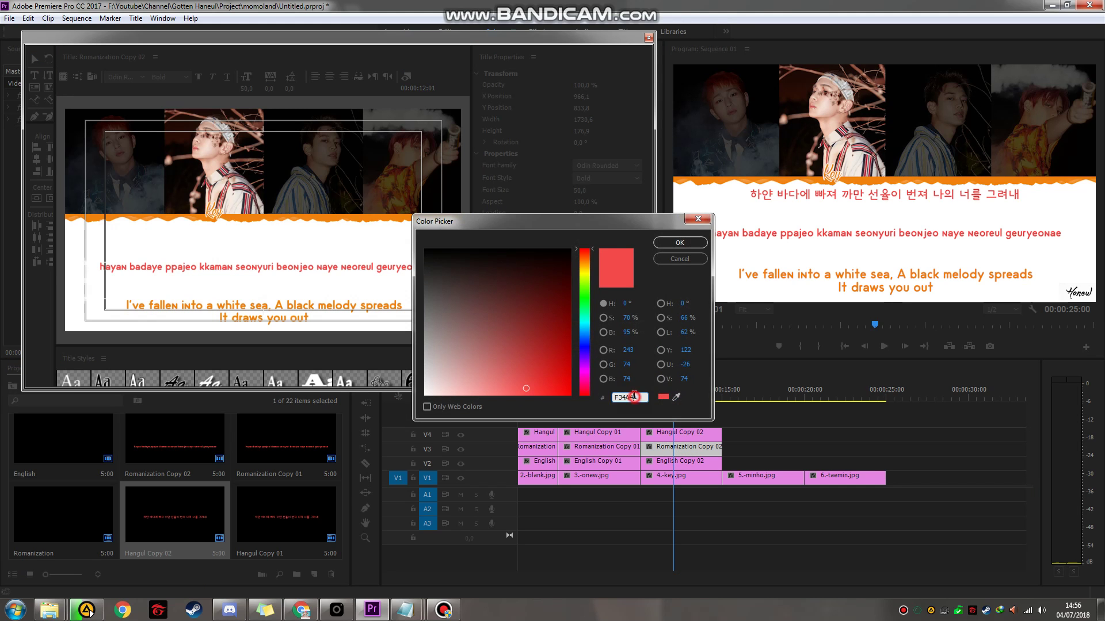
pyautogui.hotkey('ctrl', 'v')
pyautogui.click(679, 242)
# Step: Set the fill color of the Hangul Copy 02 title to f0810f
pyautogui.doubleClick(679, 432)
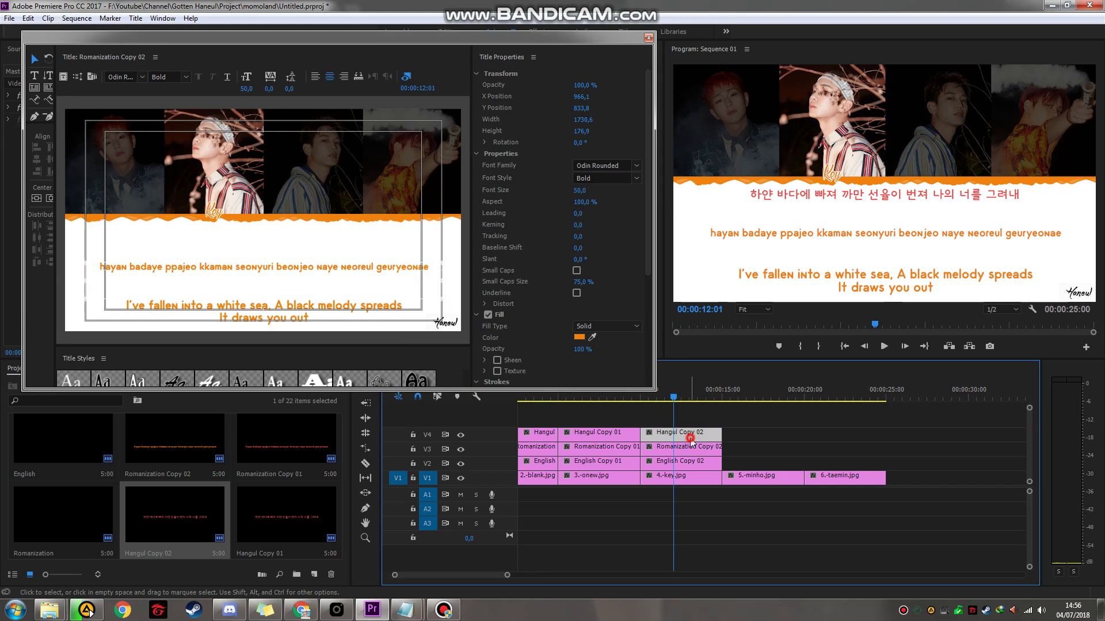
pyautogui.click(578, 337)
pyautogui.doubleClick(631, 397)
pyautogui.hotkey('ctrl', 'v')
pyautogui.press('Return')
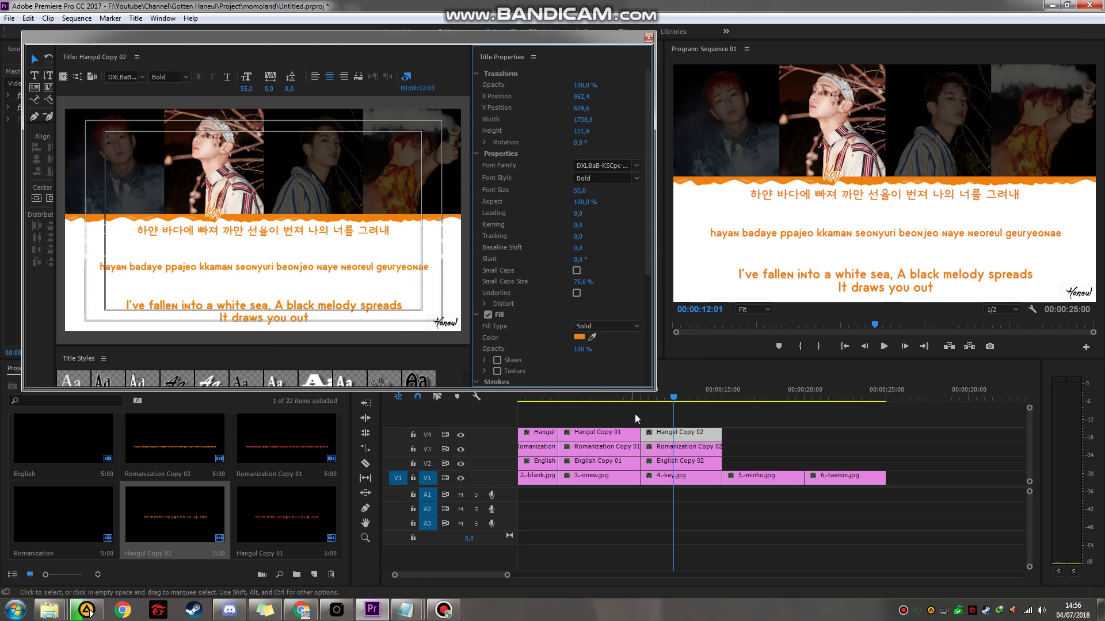
# Step: Duplicate the three Key titles above the 5.-minho.jpg clip and copy the color code 02558b from warna penting.txt
pyautogui.moveTo(655, 420); pyautogui.dragTo(747, 462)
pyautogui.moveTo(756, 395)
pyautogui.mouseDown()
pyautogui.moveTo(705, 395)
pyautogui.moveTo(761, 395)
pyautogui.mouseUp()
pyautogui.click(407, 610)
pyautogui.click(461, 546)
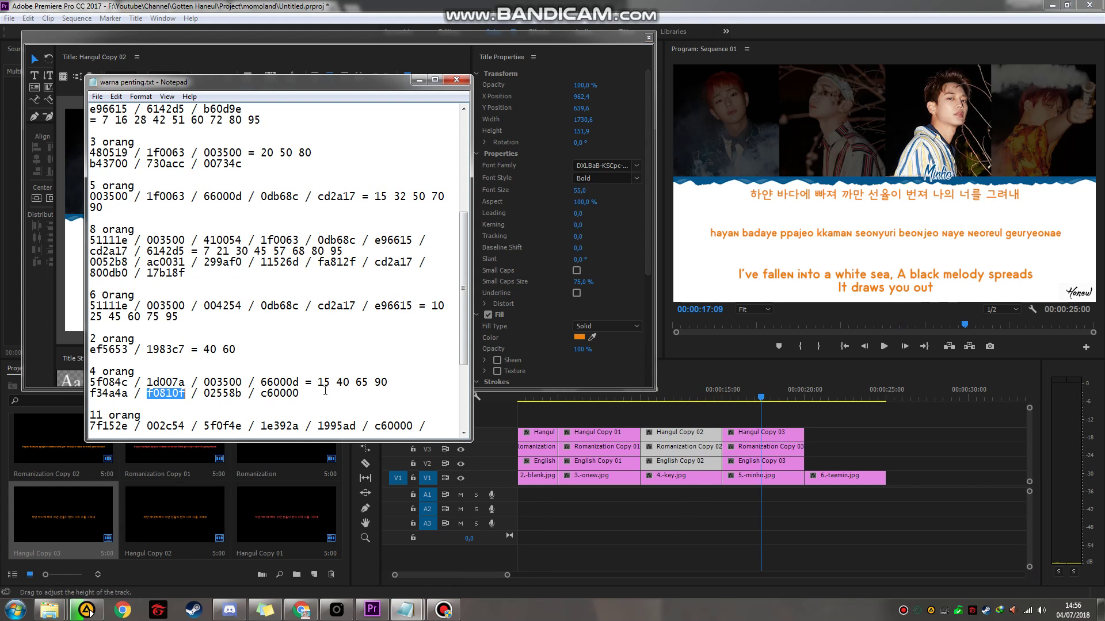
pyautogui.click(217, 392)
pyautogui.doubleClick(215, 393)
# Step: In Premiere Pro, set the fill color of the English Copy 03 title to 02558b
pyautogui.doubleClick(752, 463)
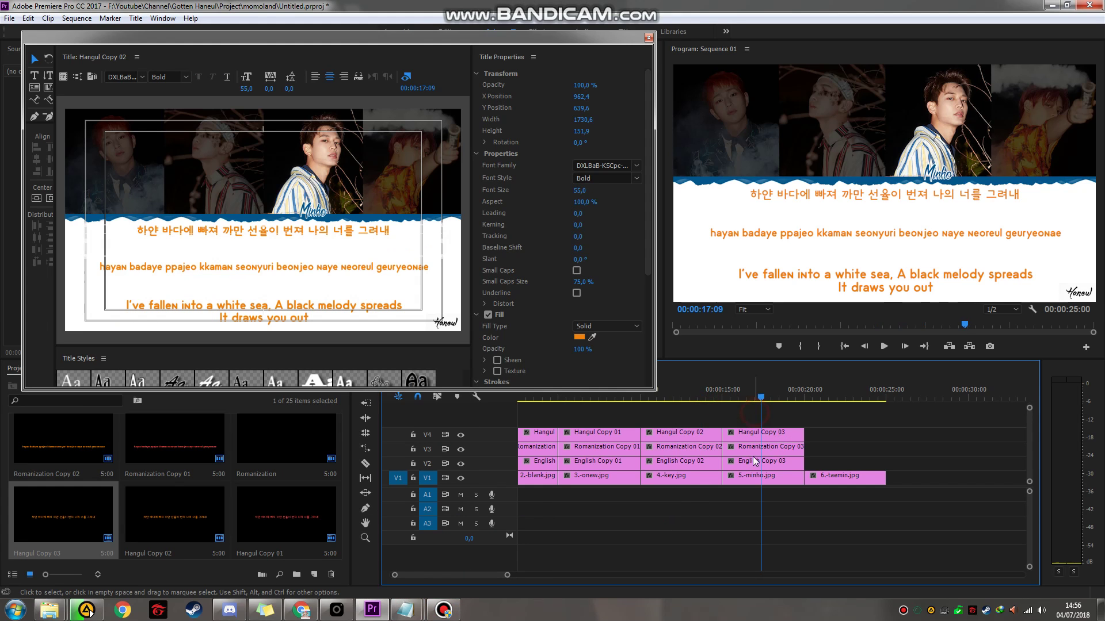
pyautogui.click(579, 337)
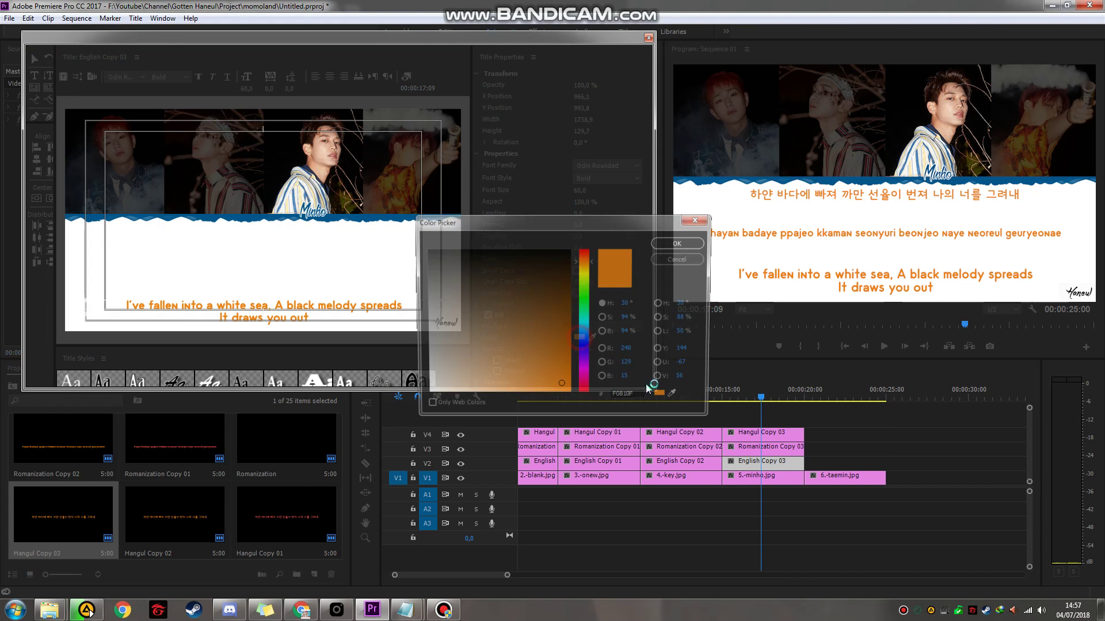
pyautogui.click(637, 397)
pyautogui.doubleClick(637, 396)
pyautogui.write('02558b')
pyautogui.press('Return')
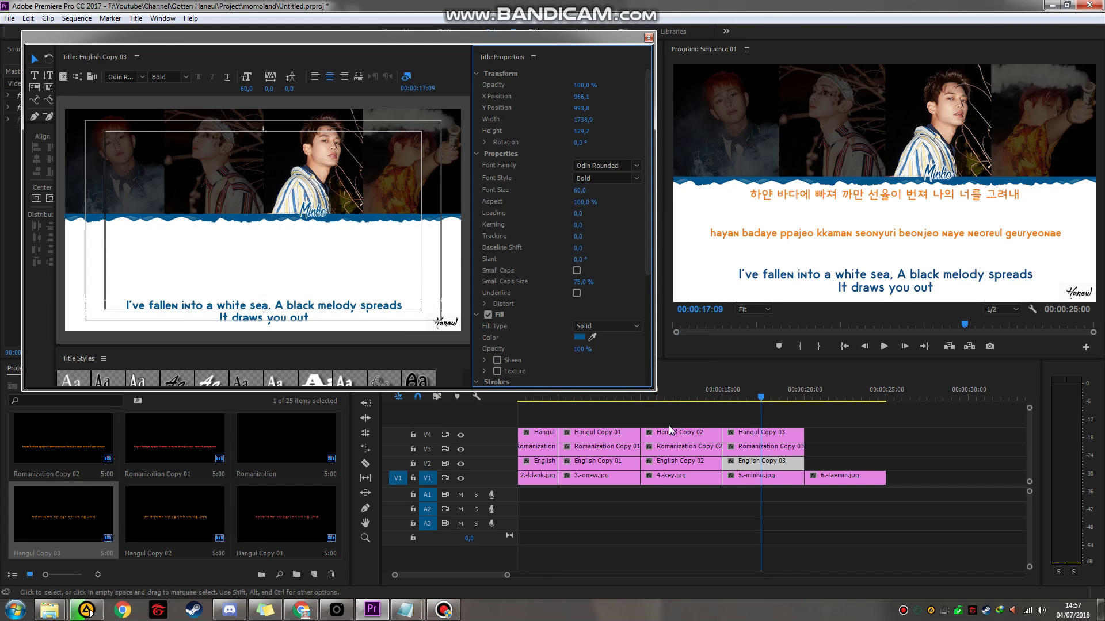
# Step: Set the fill color of the Romanization Copy 03 title to 02558b
pyautogui.doubleClick(754, 447)
pyautogui.click(579, 337)
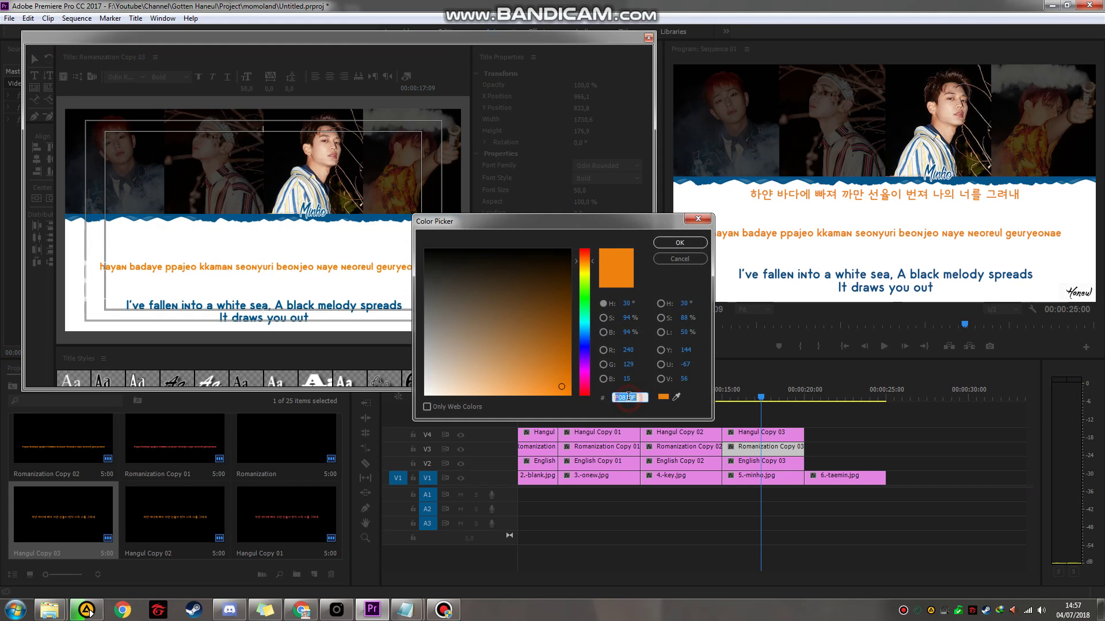
pyautogui.press('Return')
# Step: Set the fill color of the Hangul Copy 03 title to 02558b
pyautogui.doubleClick(763, 432)
pyautogui.click(579, 338)
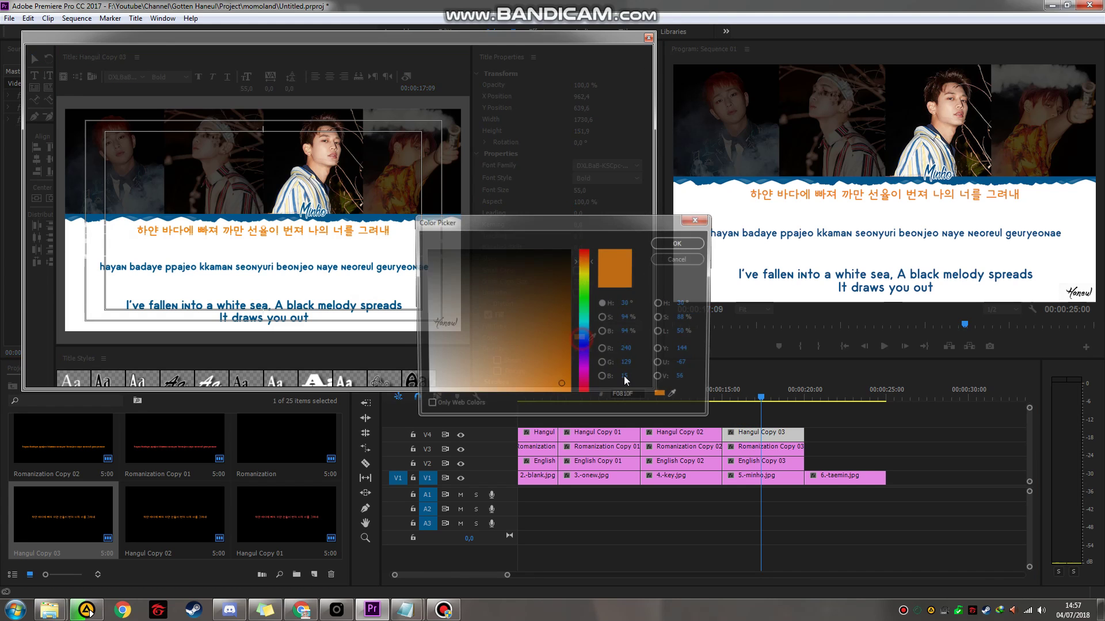
pyautogui.hotkey('ctrl', 'v')
pyautogui.press('Return')
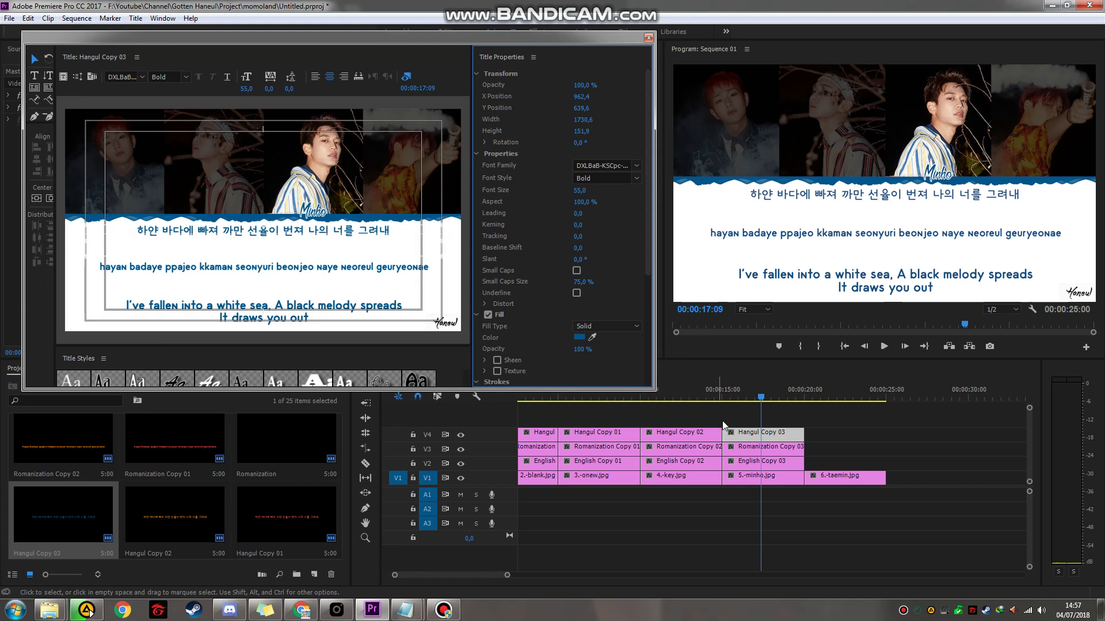
# Step: Duplicate the three Minho titles above the 6.-taemin.jpg clip and copy the color code c60000 from warna penting.txt
pyautogui.moveTo(724, 426); pyautogui.dragTo(831, 469)
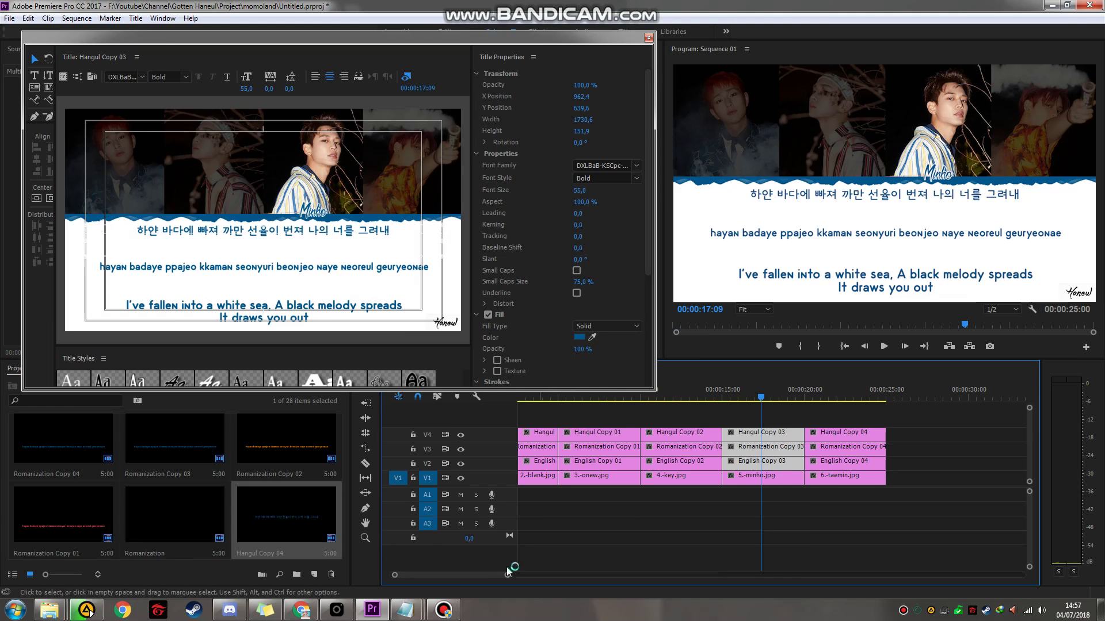
pyautogui.moveTo(406, 610)
pyautogui.click(443, 571)
pyautogui.doubleClick(280, 394)
pyautogui.hotkey('ctrl', 'c')
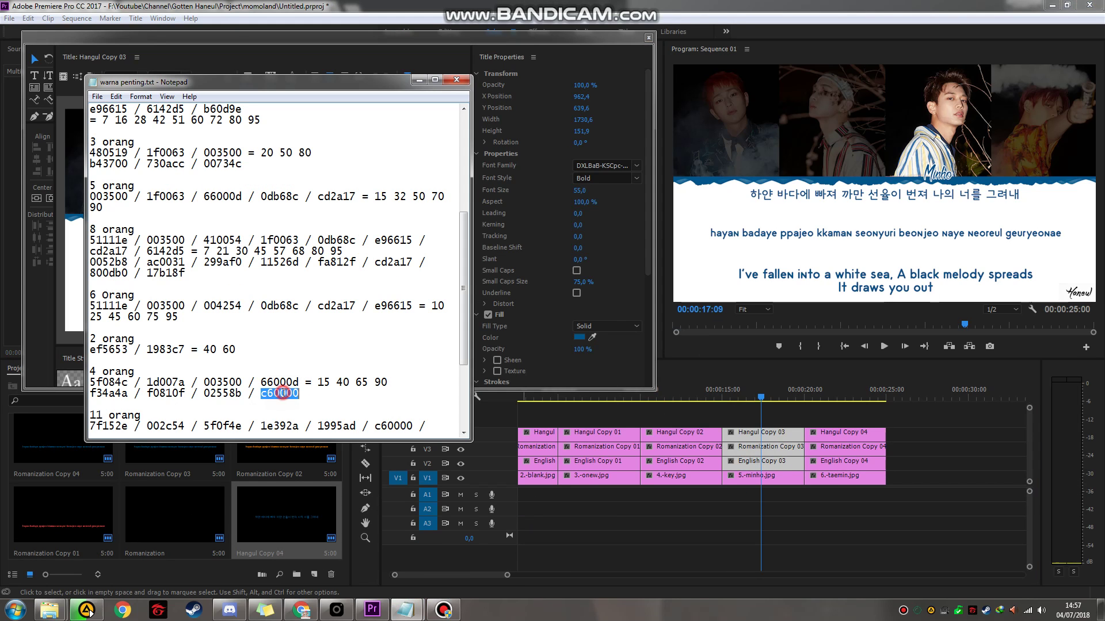
# Step: In Premiere Pro, set the fill color of the English Copy 04 title to c60000
pyautogui.click(586, 44)
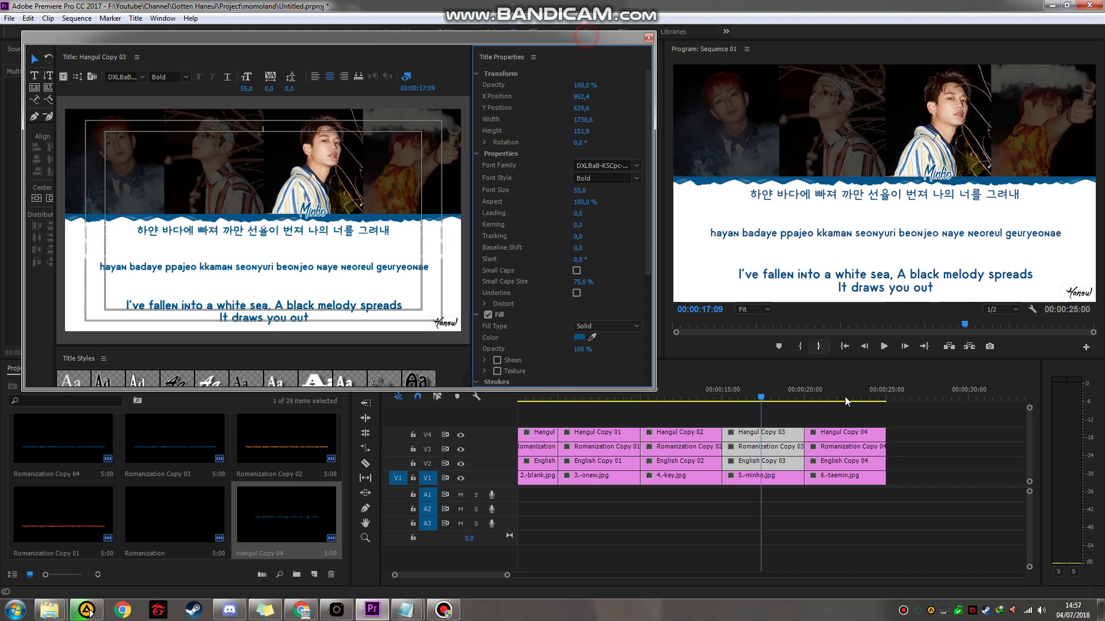
pyautogui.click(844, 390)
pyautogui.doubleClick(844, 461)
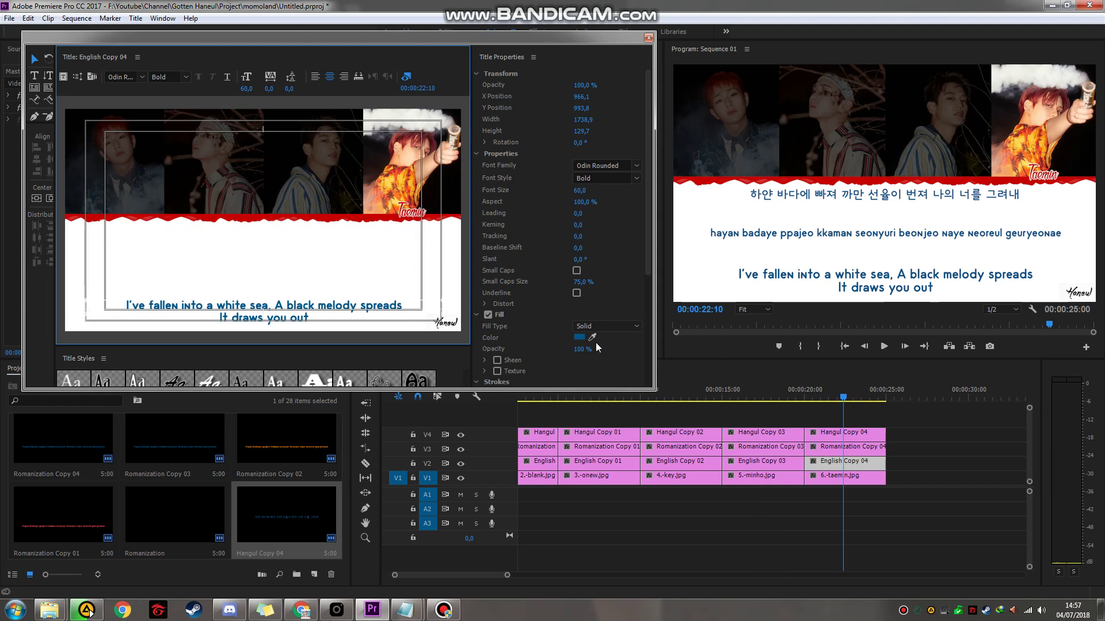
pyautogui.click(579, 338)
pyautogui.click(627, 397)
pyautogui.hotkey('ctrl', 'v')
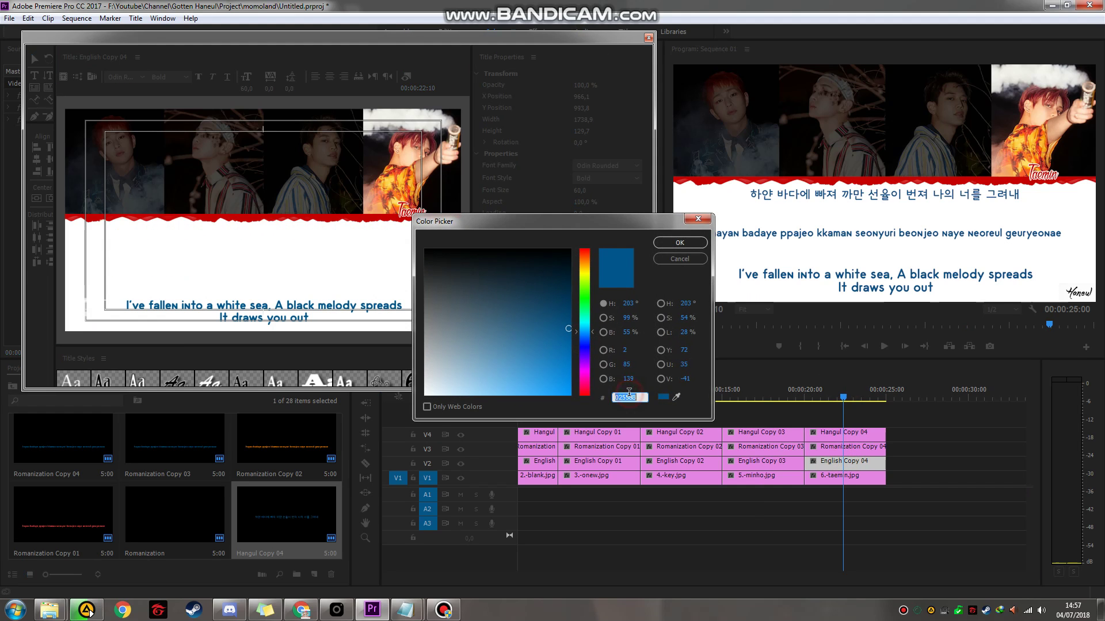
pyautogui.press('Return')
# Step: Set the fill color of the Romanization Copy 04 title to c60000
pyautogui.doubleClick(848, 447)
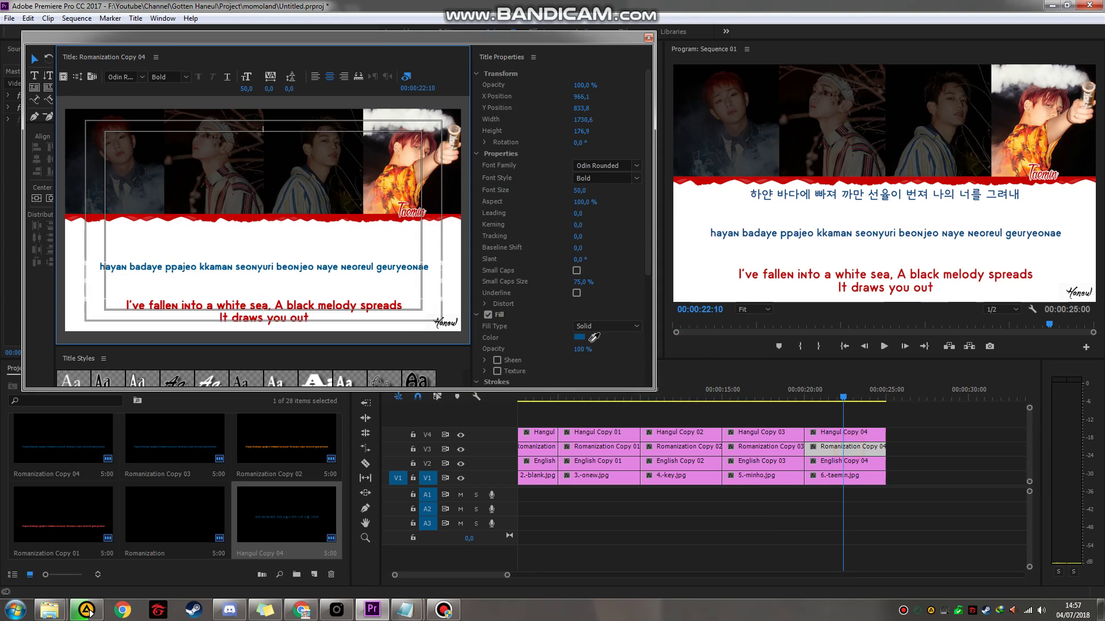
pyautogui.click(584, 338)
pyautogui.click(631, 397)
pyautogui.hotkey('ctrl', 'v')
pyautogui.press('Return')
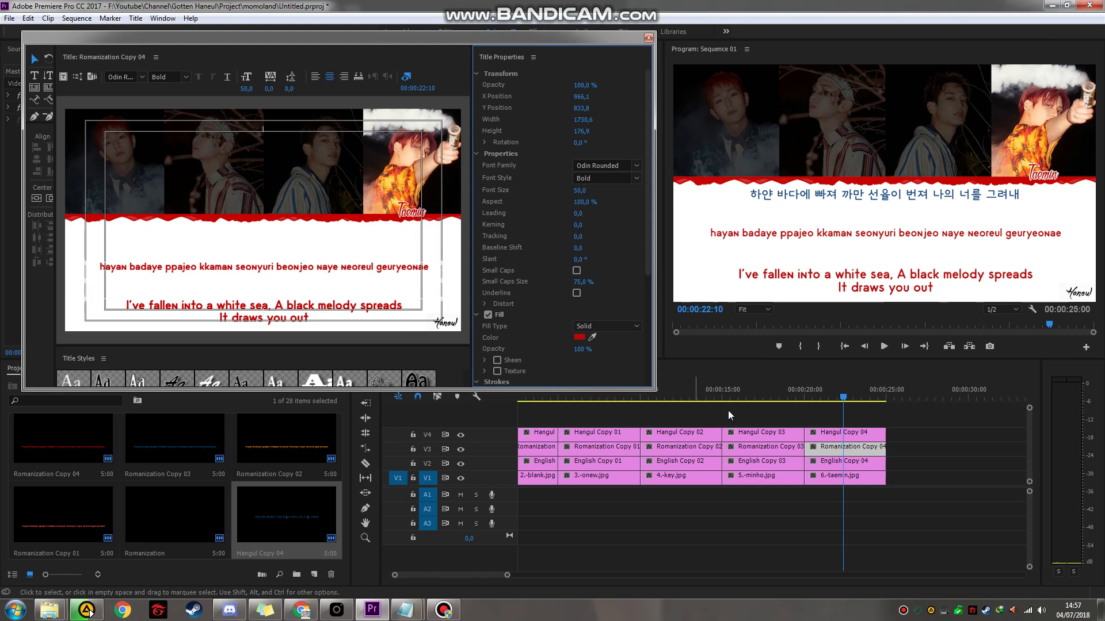
# Step: Set the fill color of the Hangul Copy 04 title to c60000
pyautogui.doubleClick(863, 433)
pyautogui.click(588, 338)
pyautogui.click(631, 397)
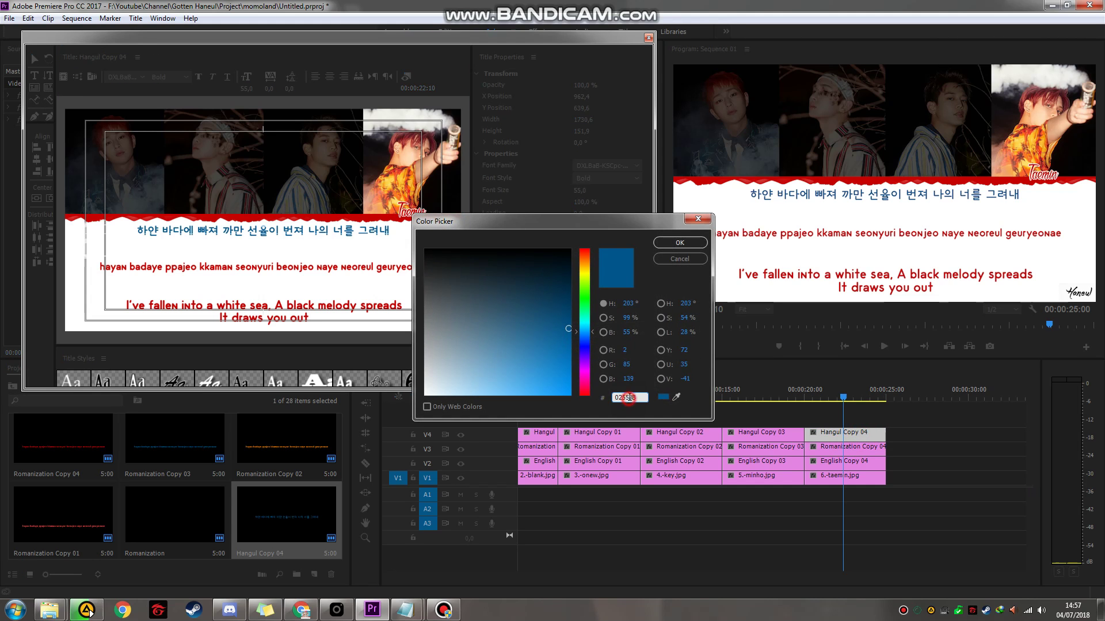
pyautogui.write('c60000')
pyautogui.press('Return')
# Step: Spread the member clip groups apart on the timeline, leaving a gap between each image with its three titles and the next
pyautogui.moveTo(602, 398); pyautogui.dragTo(847, 406)
pyautogui.press('-')
pyautogui.moveTo(588, 399); pyautogui.dragTo(702, 401)
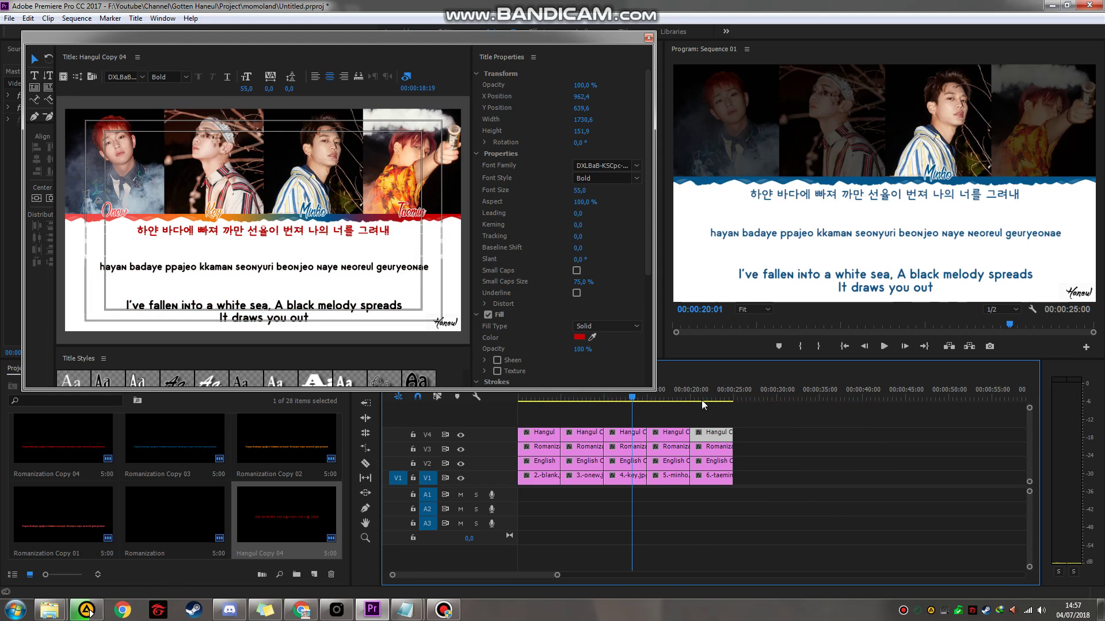
pyautogui.press('=')
pyautogui.press('=')
pyautogui.click(642, 415)
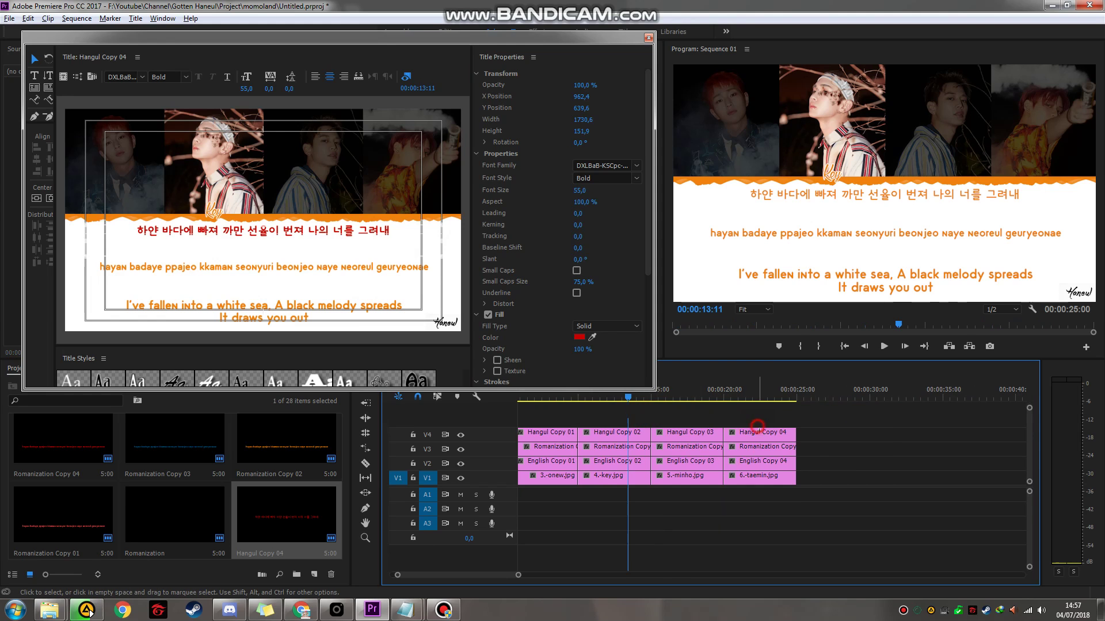
pyautogui.moveTo(758, 427); pyautogui.dragTo(839, 483)
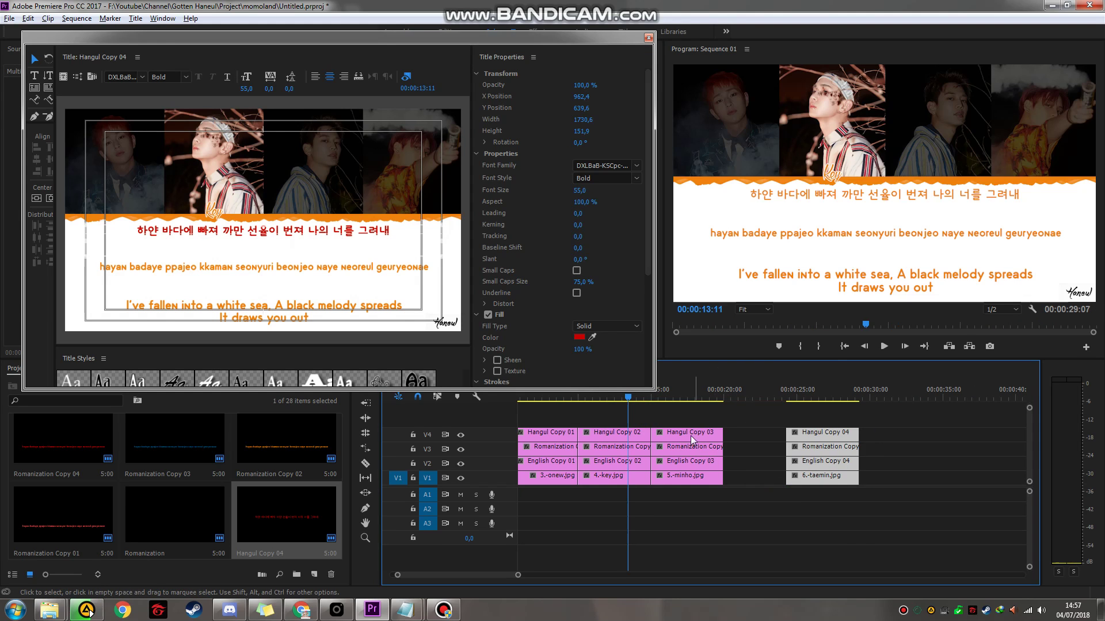
pyautogui.click(692, 440)
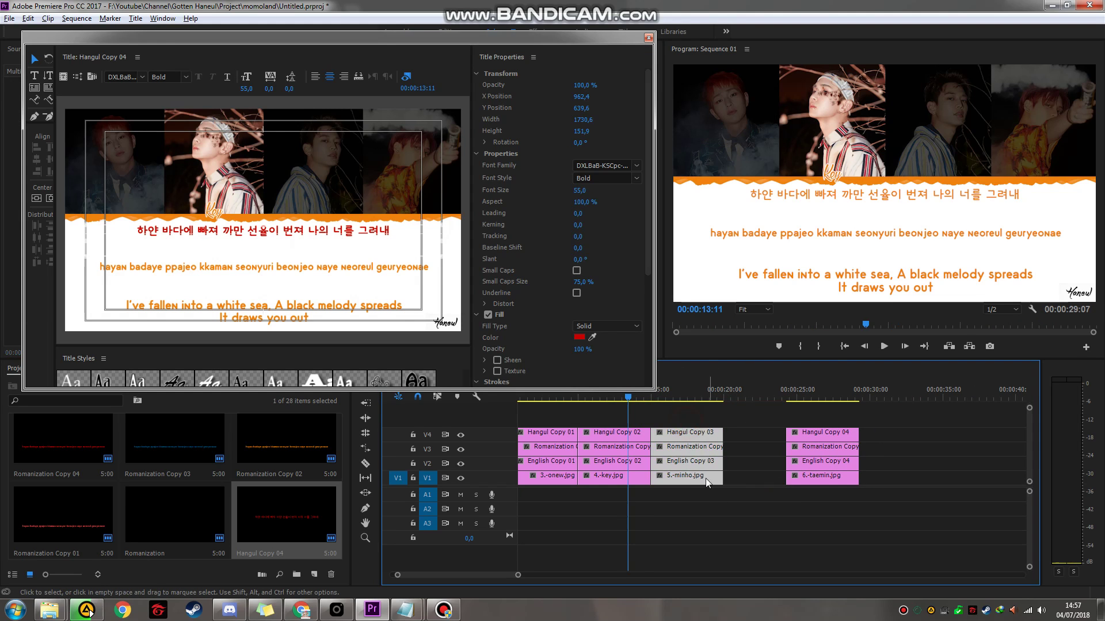
pyautogui.moveTo(706, 482); pyautogui.dragTo(757, 482)
pyautogui.click(640, 476)
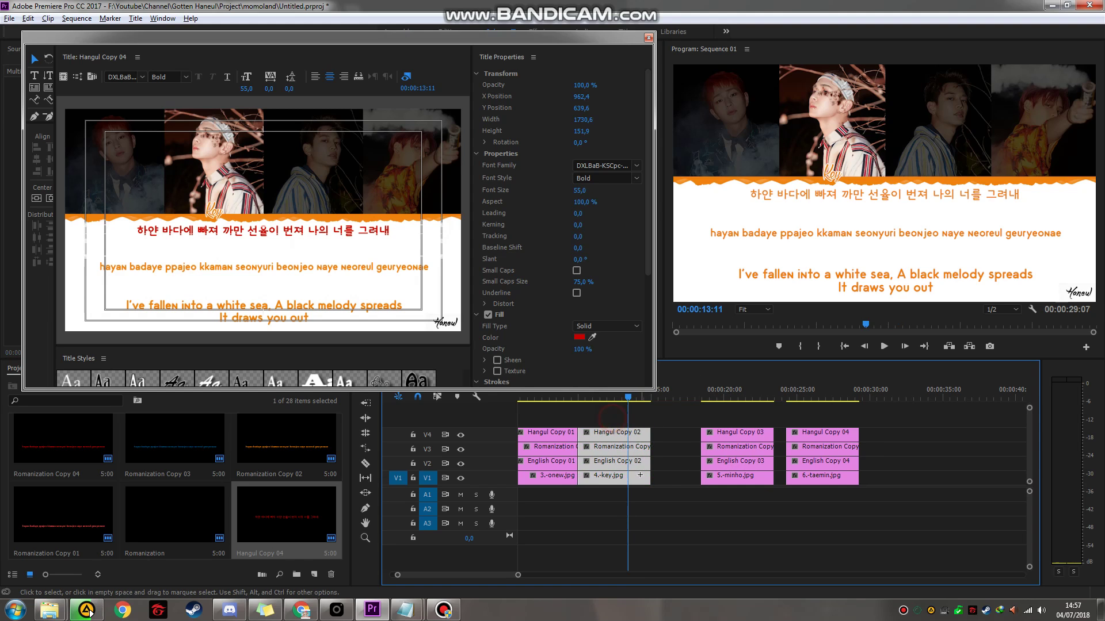
pyautogui.moveTo(639, 475)
pyautogui.mouseDown()
pyautogui.moveTo(673, 475)
pyautogui.moveTo(629, 480)
pyautogui.moveTo(640, 485)
pyautogui.mouseUp()
pyautogui.scroll(3, 627, 485)
pyautogui.moveTo(644, 485); pyautogui.dragTo(635, 493)
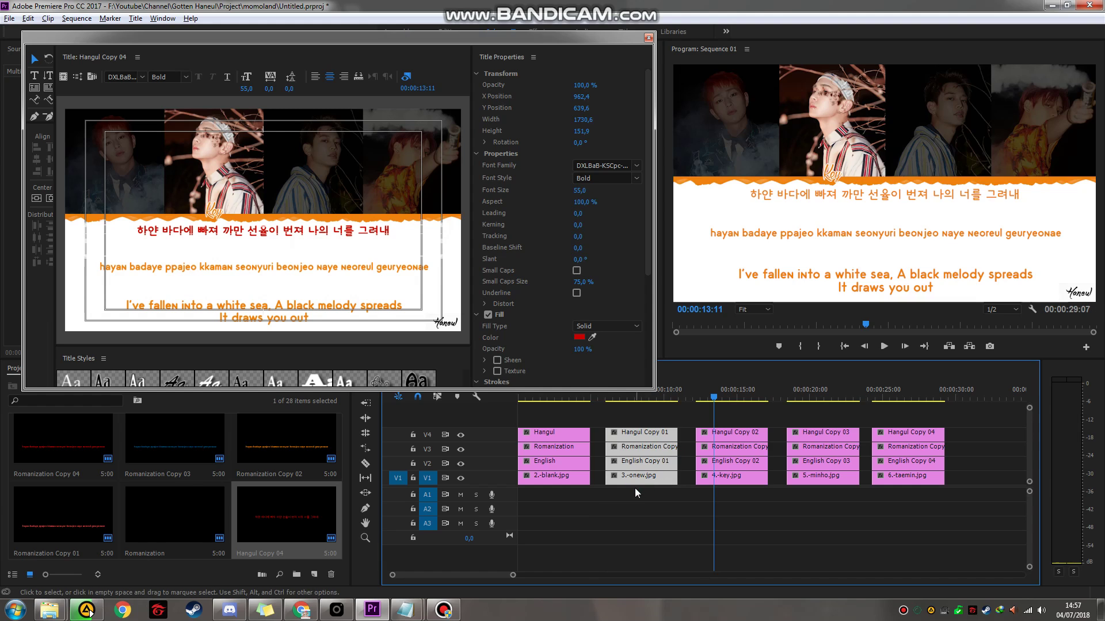
# Step: In font size.txt in Notepad, add the note "its done, ill add faded effects to make it smooth transition"
pyautogui.moveTo(406, 610)
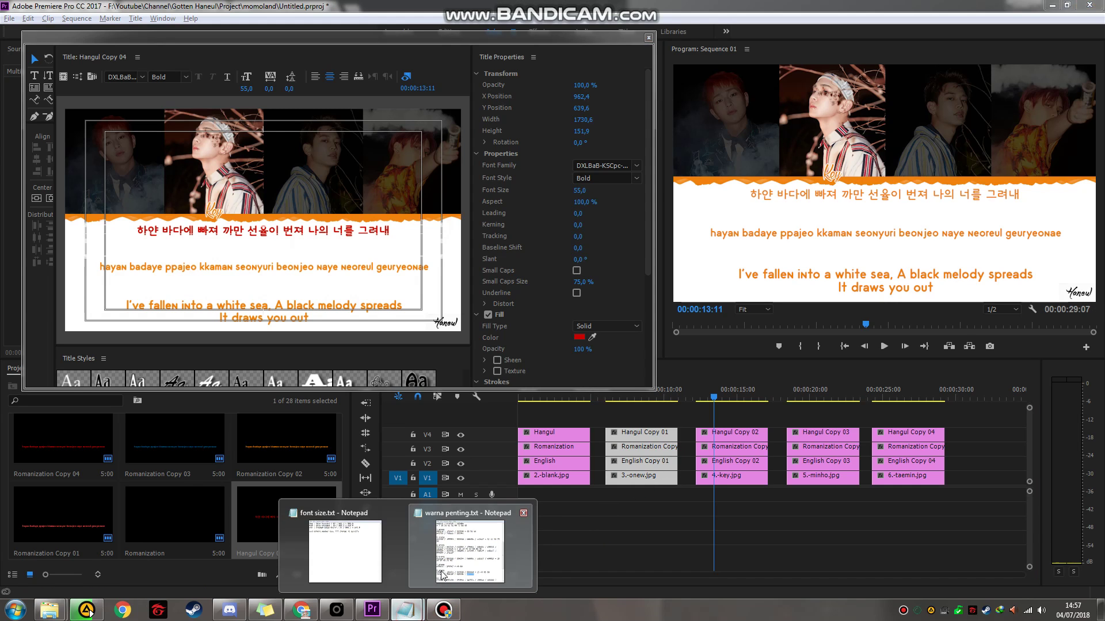
pyautogui.click(397, 554)
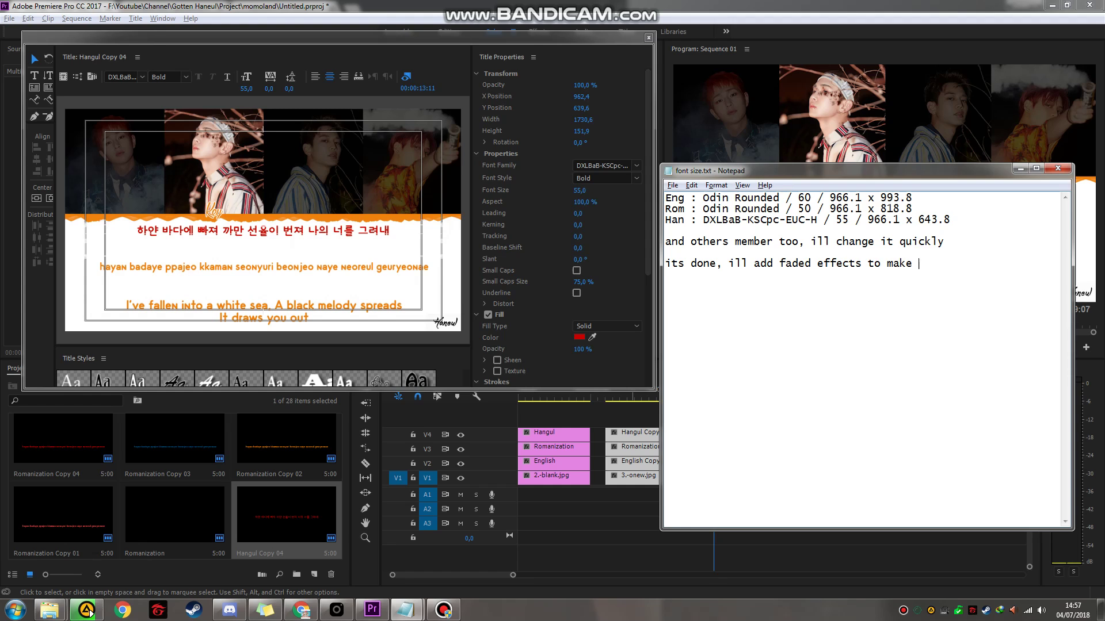
pyautogui.write('it smooth transition')
# Step: In Premiere Pro, add cross dissolves to both ends of the Hangul, Romanization and English titles above 2.-blank.jpg
pyautogui.click(795, 27)
pyautogui.click(551, 434)
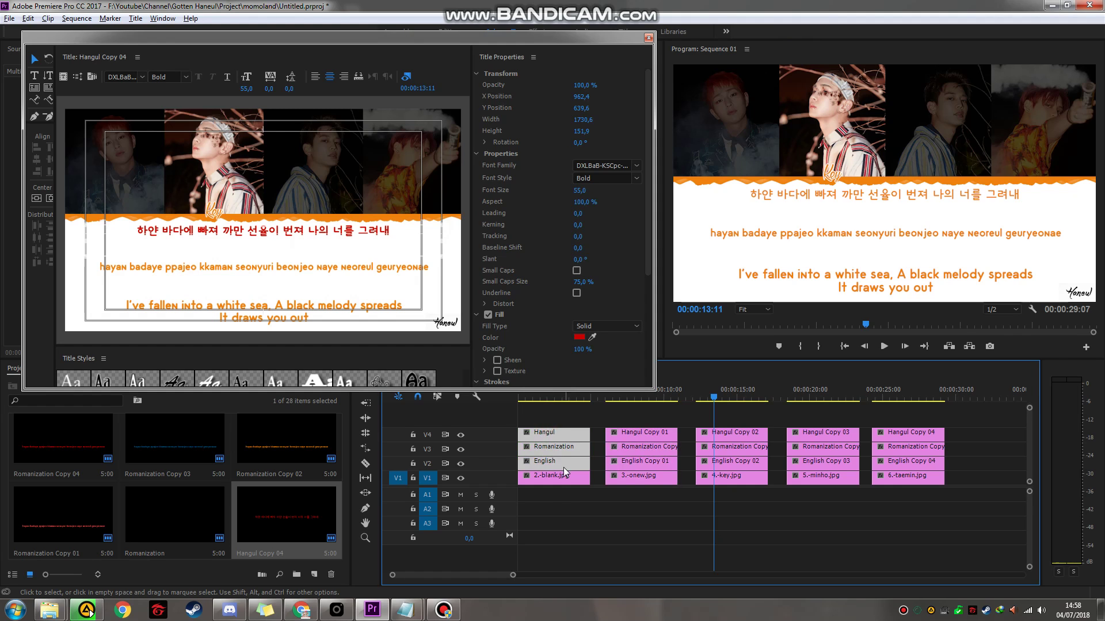
pyautogui.scroll(2, 564, 471)
pyautogui.moveTo(547, 415); pyautogui.dragTo(587, 462)
pyautogui.hotkey('ctrl', 'd')
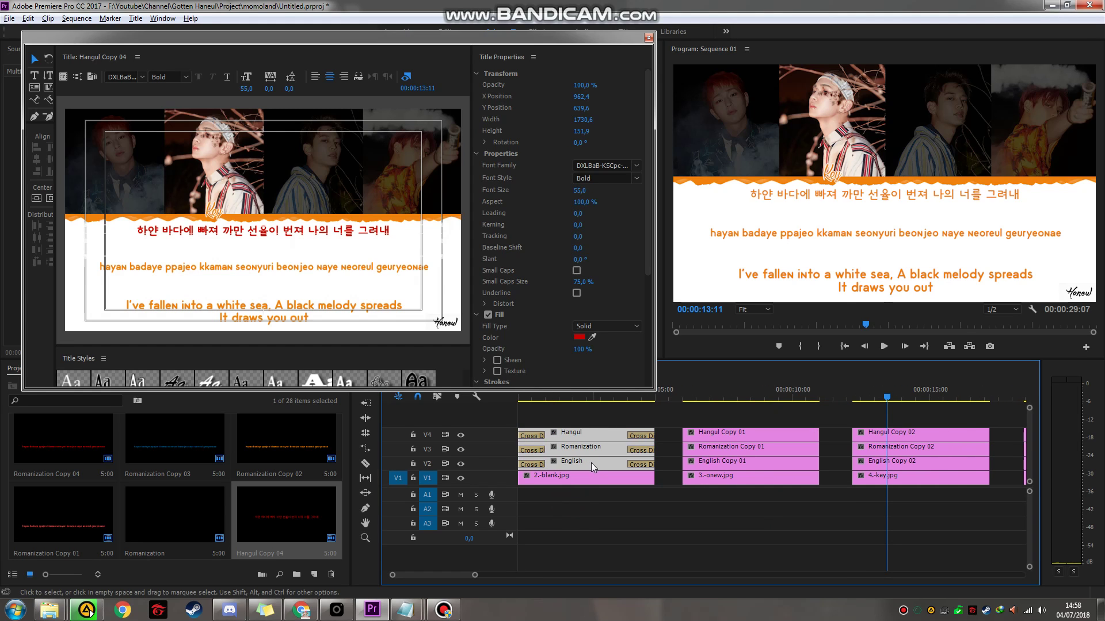
# Step: Note "select all text and add the effects" in font size.txt, and add cross dissolves to all Copy 01 to Copy 04 titles in Premiere Pro
pyautogui.hotkey('alt', 'Tab')
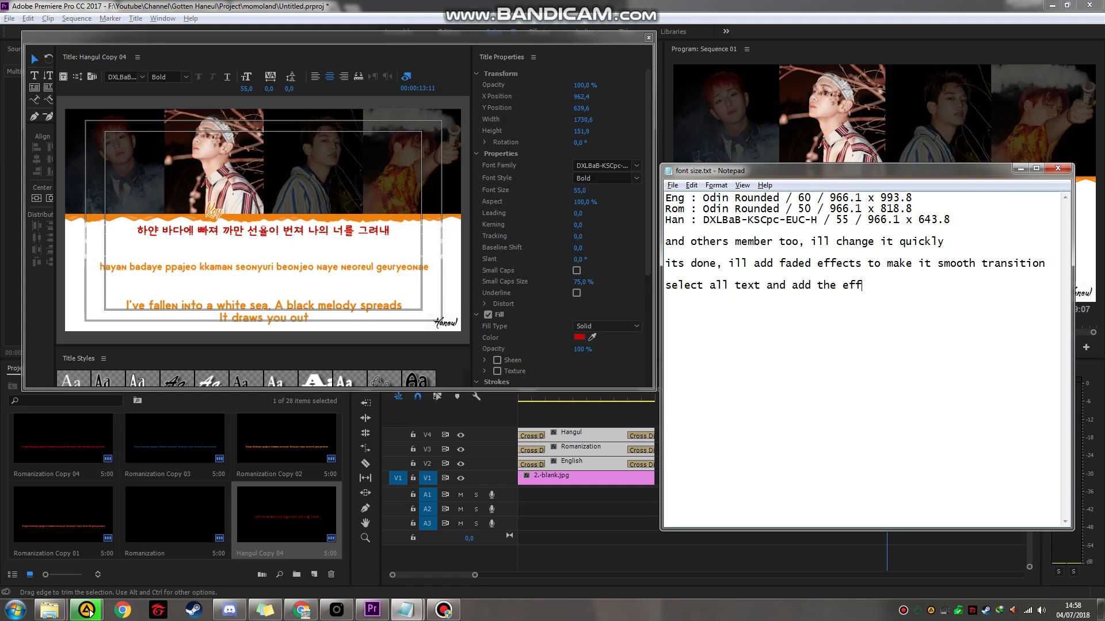
pyautogui.click(623, 95)
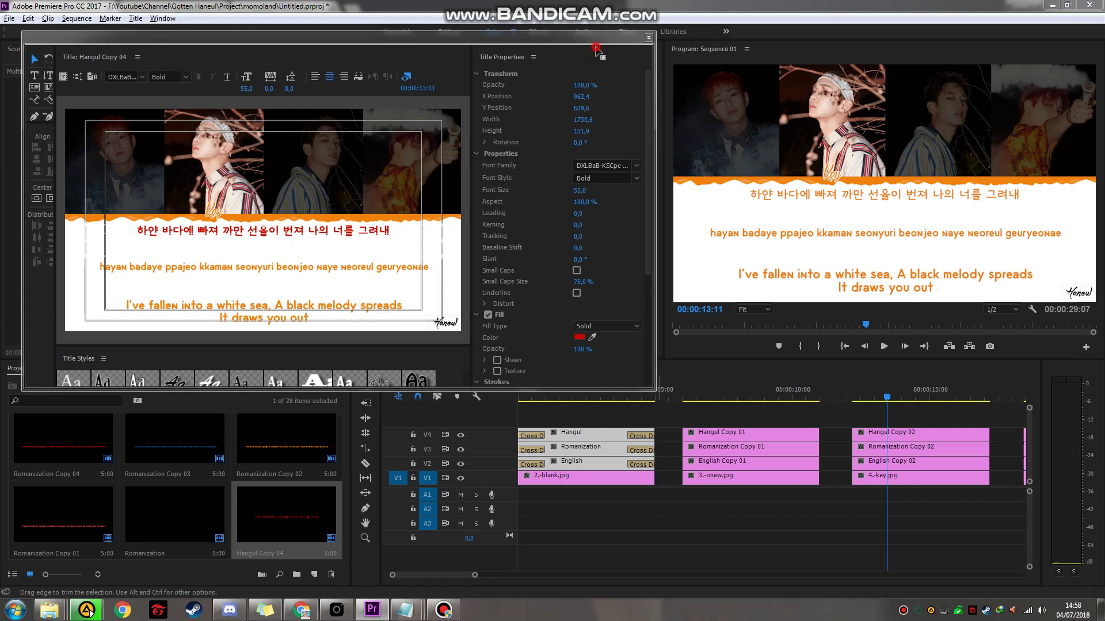
pyautogui.scroll(-3, 713, 481)
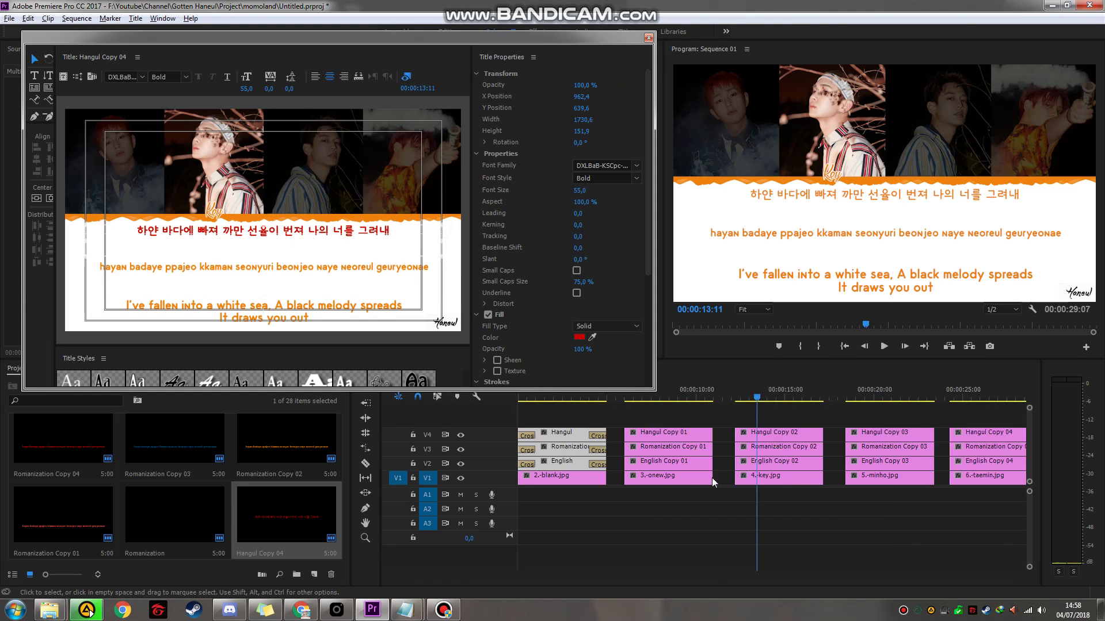
pyautogui.moveTo(966, 465); pyautogui.dragTo(652, 435)
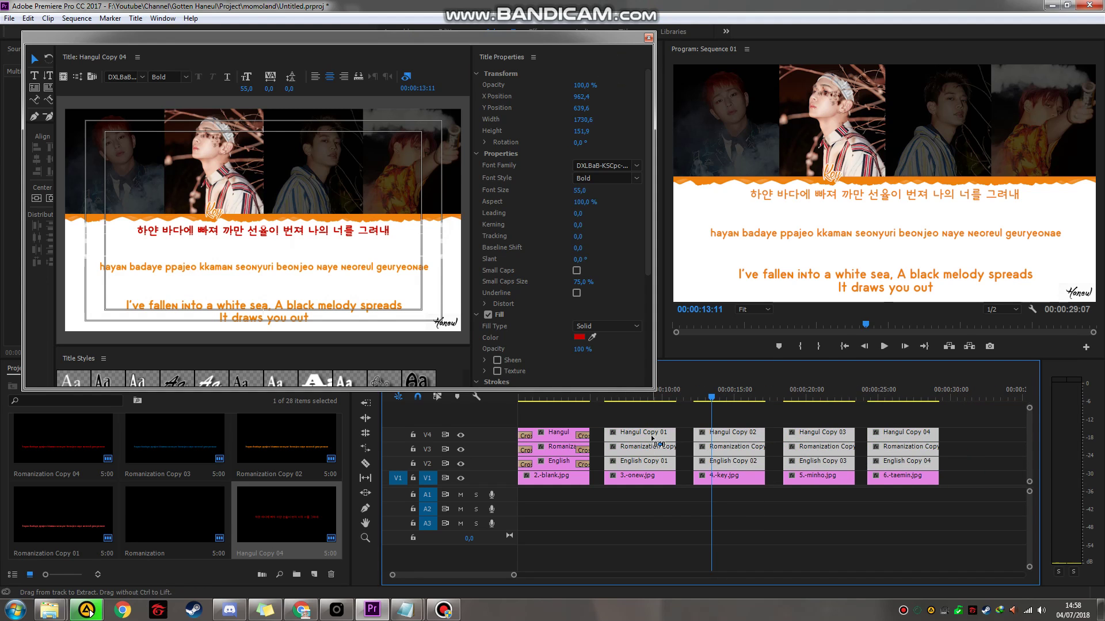
# Step: In font size.txt, add a "CTRL +" note on which shortcut to use "to add effects", and return to Premiere Pro
pyautogui.hotkey('alt', 'Tab')
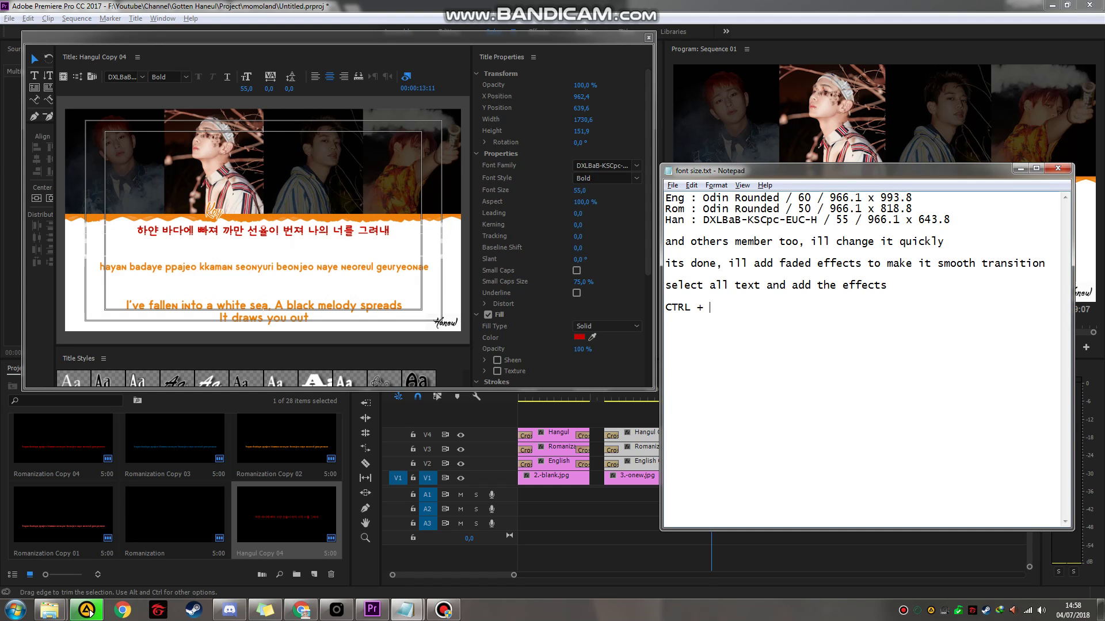
pyautogui.write('to add effects')
pyautogui.click(682, 5)
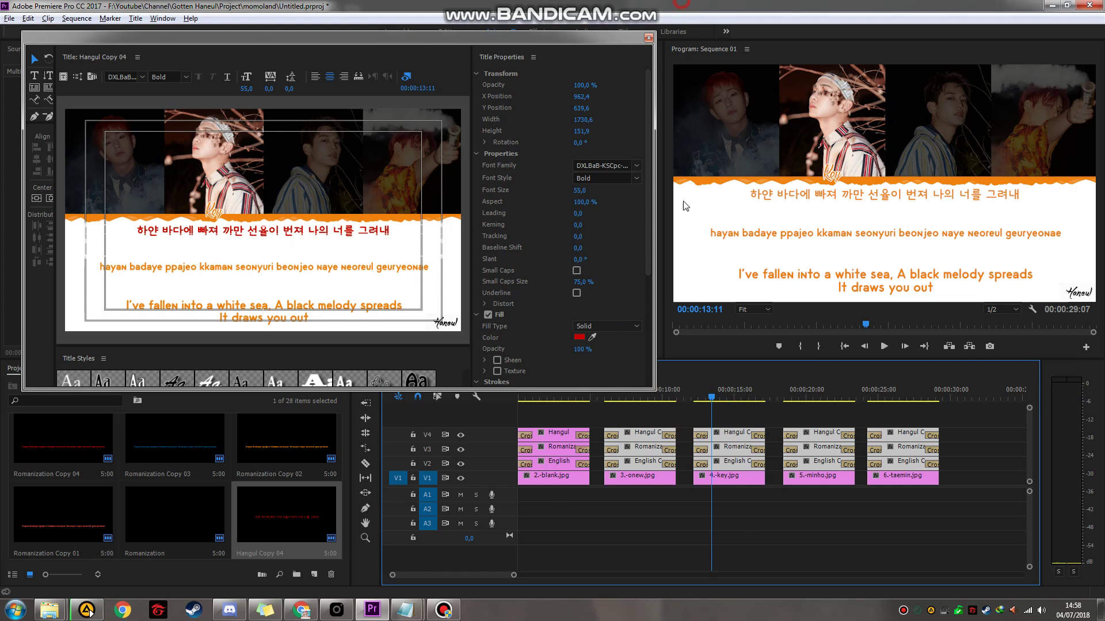
pyautogui.scroll(1, 567, 483)
pyautogui.click(553, 504)
pyautogui.scroll(1, 553, 509)
pyautogui.keyDown('shift'); pyautogui.click(528, 463); pyautogui.keyUp('shift')
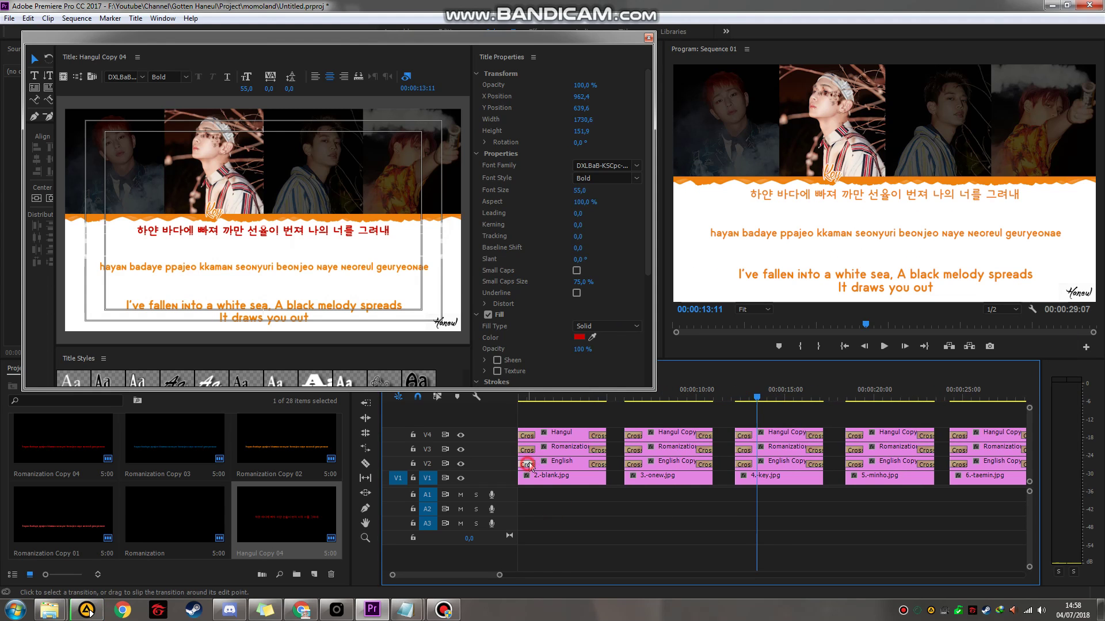
pyautogui.keyDown('shift'); pyautogui.click(527, 448); pyautogui.keyUp('shift')
pyautogui.keyDown('shift'); pyautogui.click(527, 436); pyautogui.keyUp('shift')
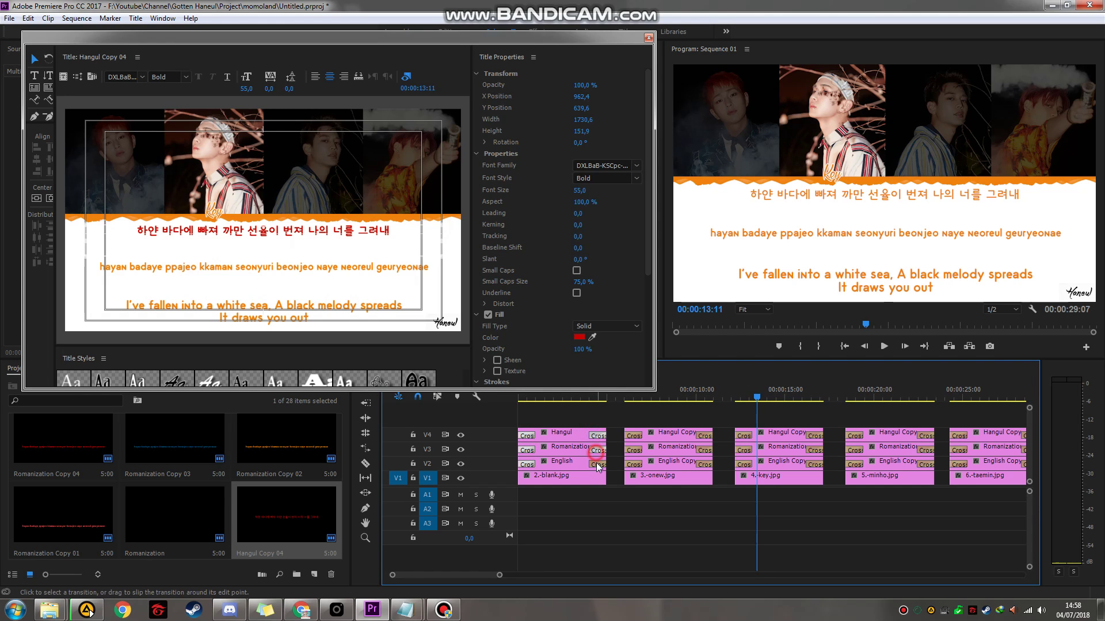
pyautogui.click(634, 460)
pyautogui.keyDown('shift'); pyautogui.click(635, 450); pyautogui.keyUp('shift')
pyautogui.keyDown('shift'); pyautogui.click(635, 437); pyautogui.keyUp('shift')
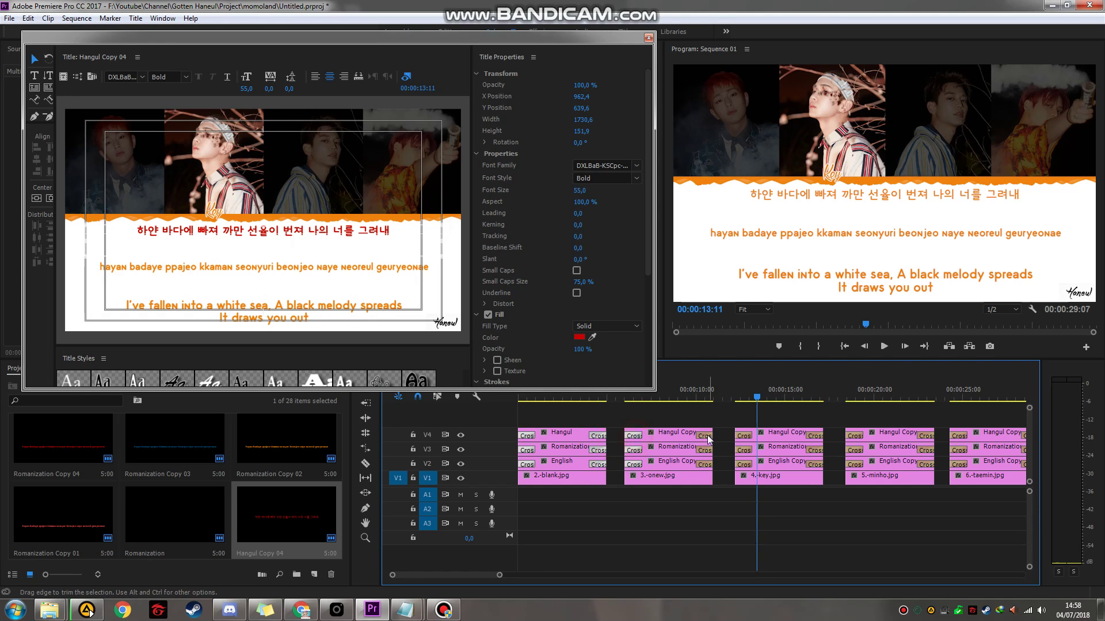
pyautogui.keyDown('shift'); pyautogui.click(708, 438); pyautogui.keyUp('shift')
pyautogui.keyDown('shift'); pyautogui.click(708, 452); pyautogui.keyUp('shift')
pyautogui.click(528, 437)
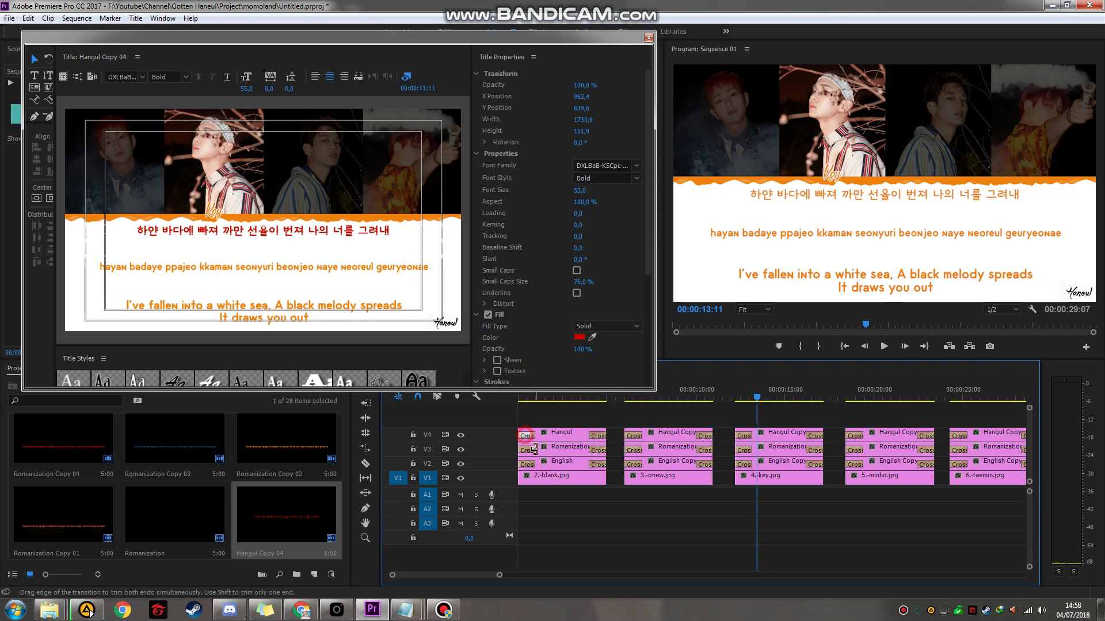
pyautogui.keyDown('shift'); pyautogui.click(527, 450); pyautogui.keyUp('shift')
pyautogui.keyDown('shift'); pyautogui.click(528, 464); pyautogui.keyUp('shift')
pyautogui.keyDown('shift'); pyautogui.click(600, 436); pyautogui.keyUp('shift')
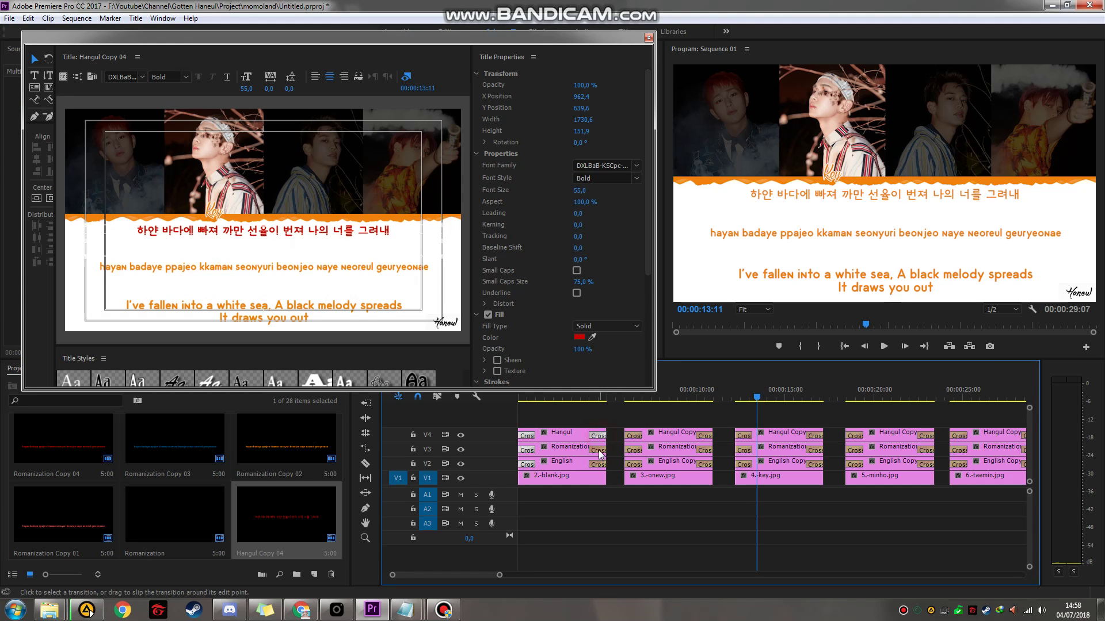
pyautogui.keyDown('shift'); pyautogui.click(598, 451); pyautogui.keyUp('shift')
pyautogui.keyDown('shift'); pyautogui.click(599, 465); pyautogui.keyUp('shift')
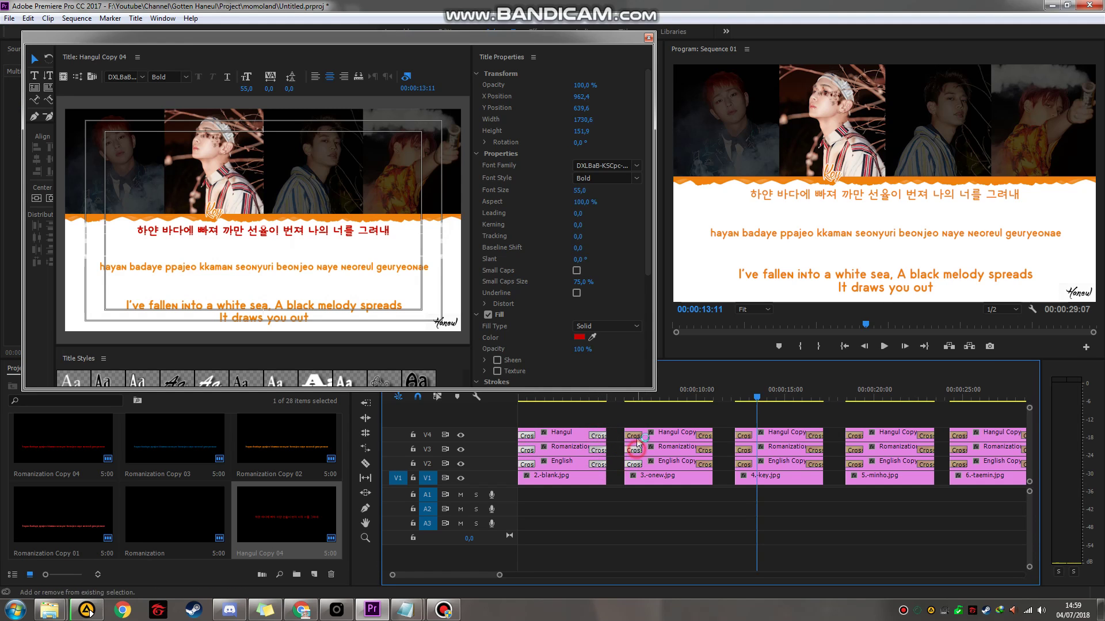
pyautogui.click(708, 435)
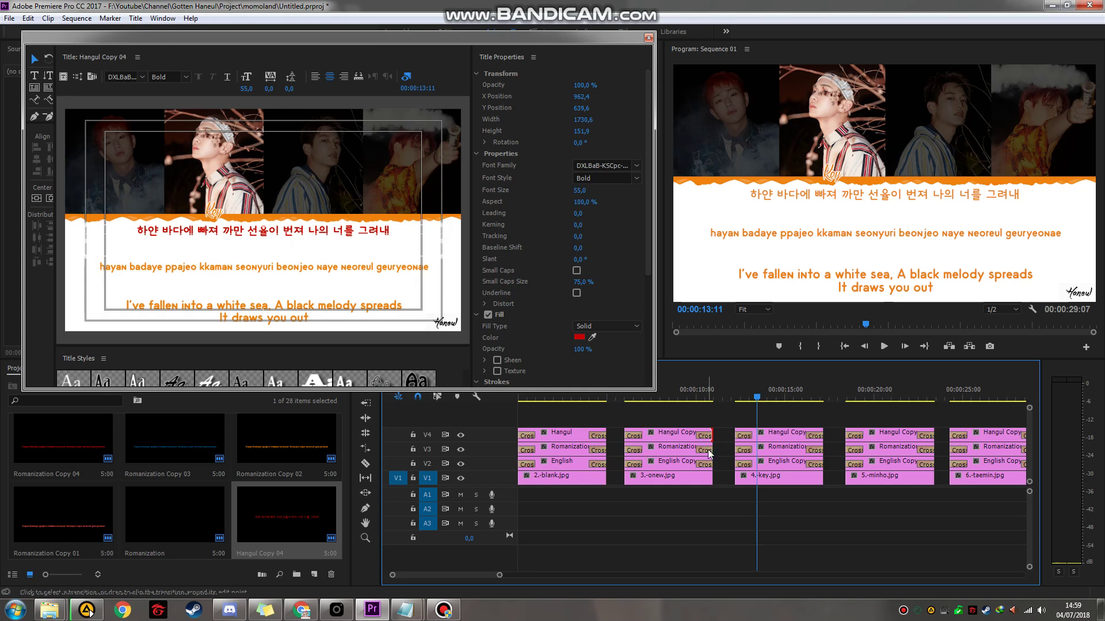
# Step: Select the start and end cross dissolves of all titles above 3.-onew.jpg and 2.-blank.jpg together
pyautogui.keyDown('alt'); pyautogui.scroll(2, 706, 452); pyautogui.keyUp('alt')
pyautogui.click(704, 453)
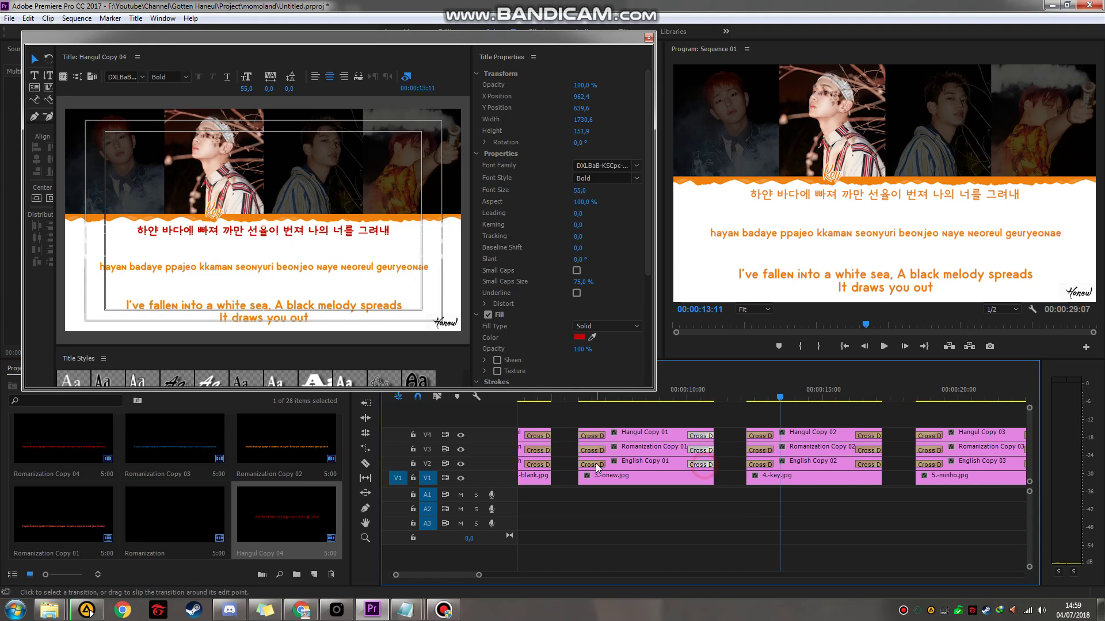
pyautogui.scroll(2, 598, 441)
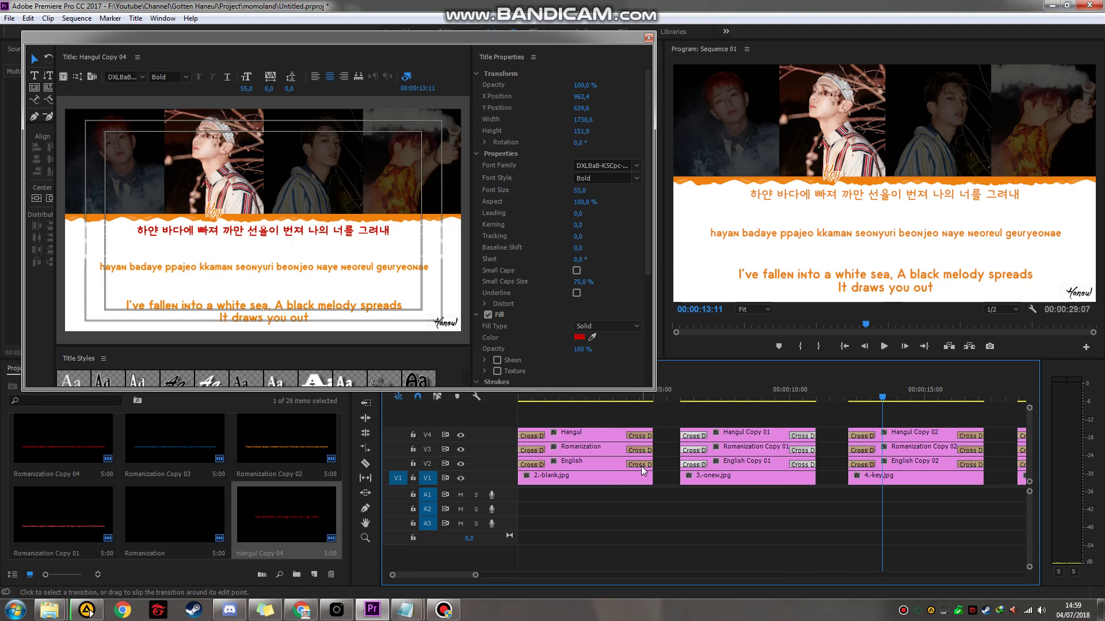
pyautogui.keyDown('shift'); pyautogui.click(539, 433); pyautogui.keyUp('shift')
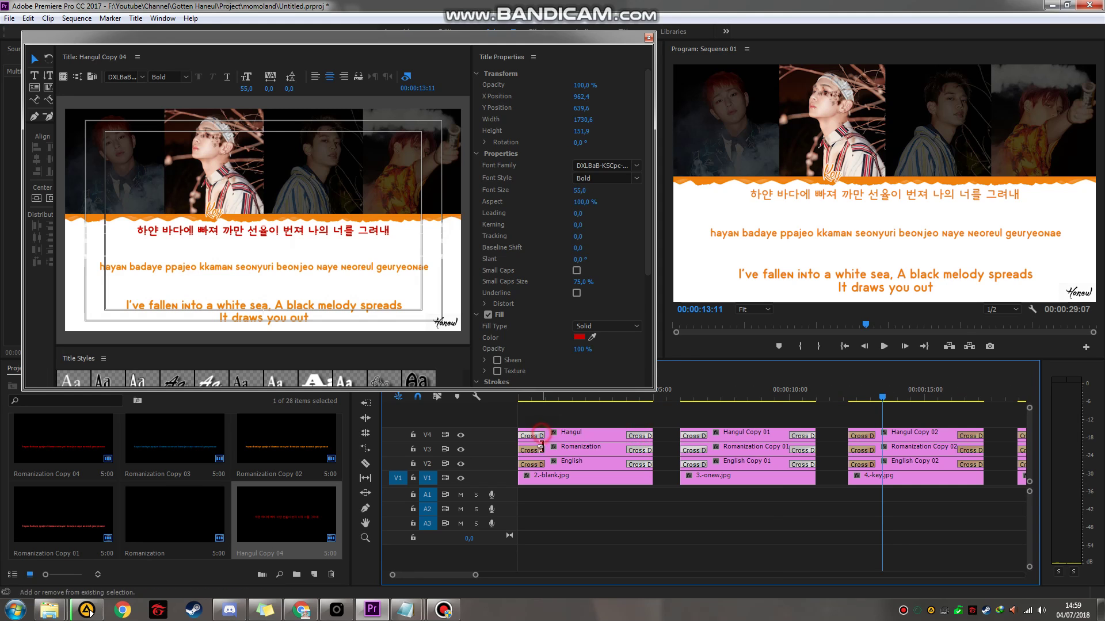
pyautogui.keyDown('shift'); pyautogui.click(538, 450); pyautogui.keyUp('shift')
pyautogui.keyDown('shift'); pyautogui.click(536, 464); pyautogui.keyUp('shift')
# Step: Add both cross dissolves of the three titles above 4.-key.jpg to the selection and set the transition duration to 3 frames
pyautogui.scroll(-2, 786, 488)
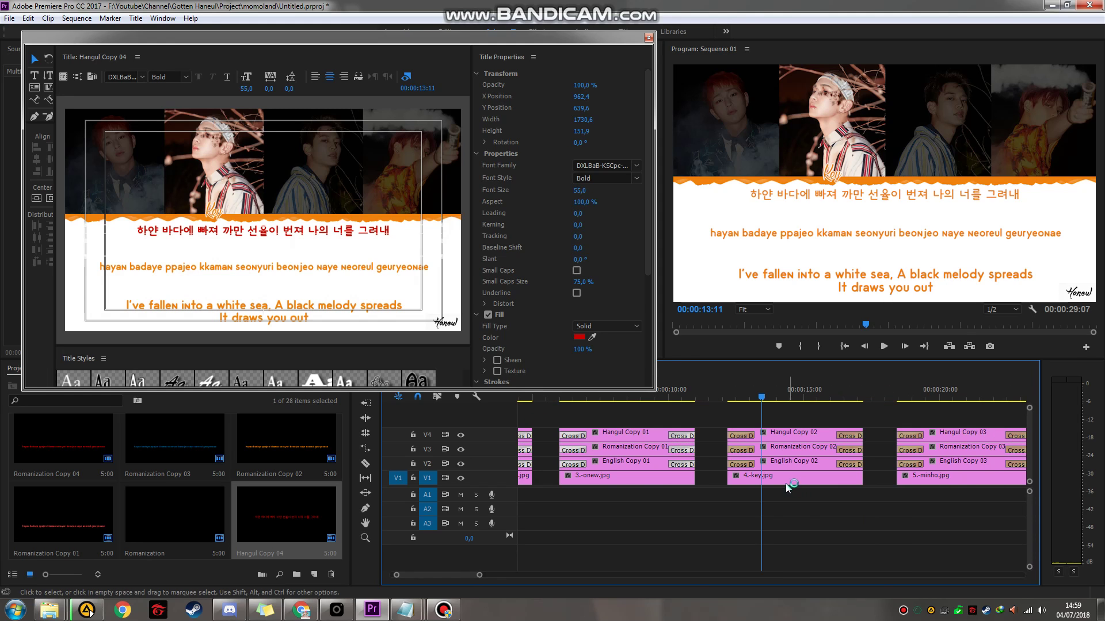
pyautogui.keyDown('shift'); pyautogui.click(741, 464); pyautogui.keyUp('shift')
pyautogui.keyDown('shift'); pyautogui.click(741, 450); pyautogui.keyUp('shift')
pyautogui.keyDown('shift'); pyautogui.click(742, 436); pyautogui.keyUp('shift')
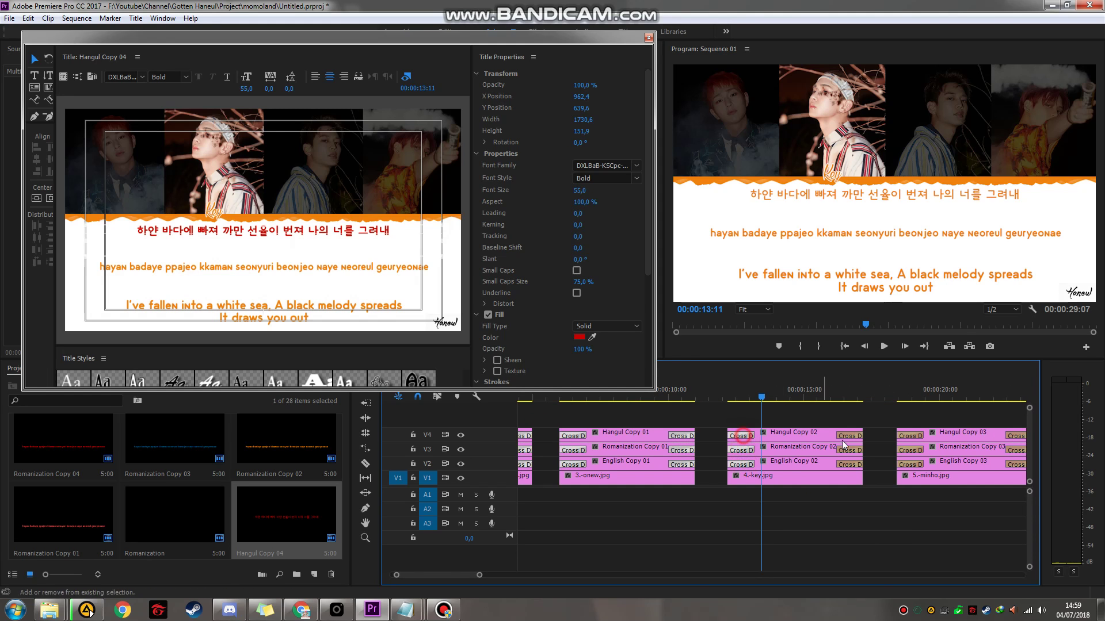
pyautogui.keyDown('shift'); pyautogui.click(849, 436); pyautogui.keyUp('shift')
pyautogui.keyDown('shift'); pyautogui.click(850, 450); pyautogui.keyUp('shift')
pyautogui.keyDown('shift'); pyautogui.click(851, 464); pyautogui.keyUp('shift')
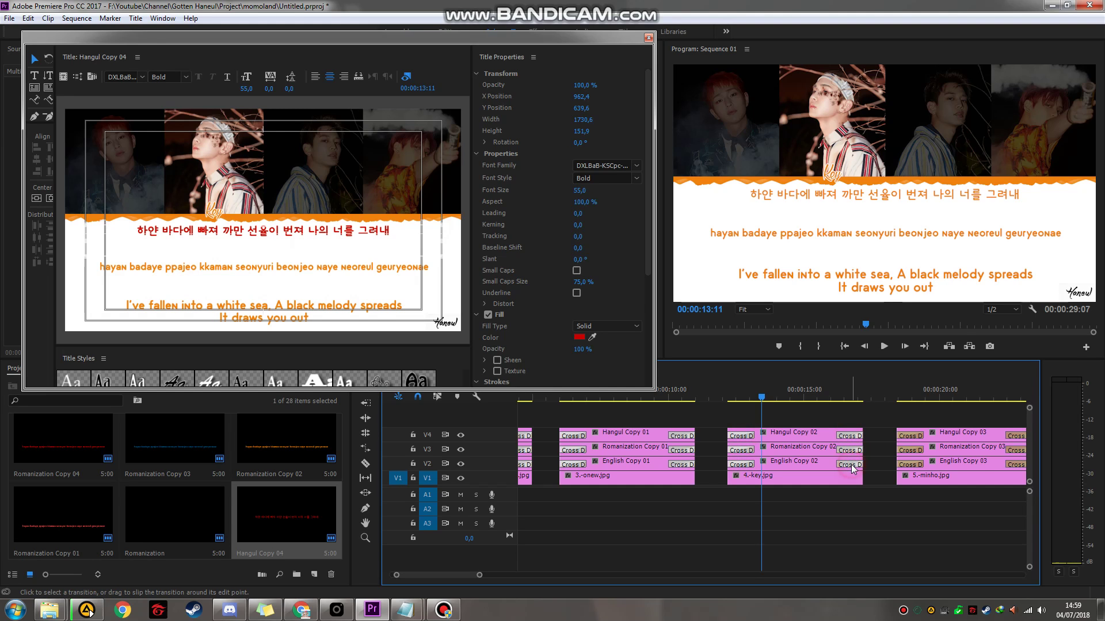
pyautogui.rightClick(852, 468)
pyautogui.click(861, 468)
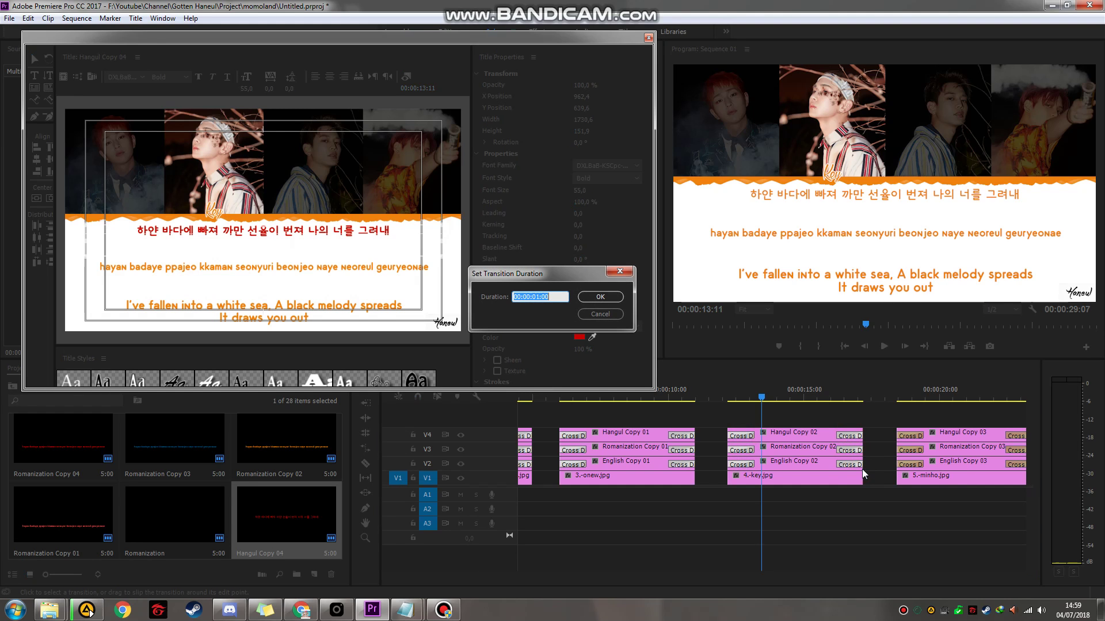
pyautogui.press('Left')
pyautogui.press('Left')
pyautogui.press('Left')
pyautogui.press('Return')
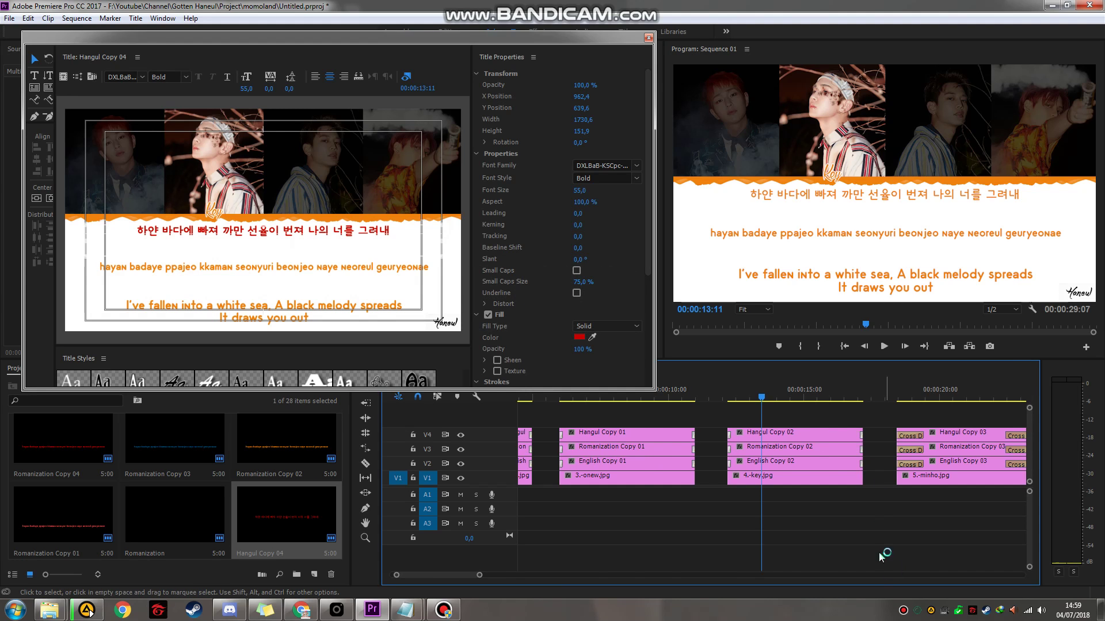
pyautogui.scroll(-5, 783, 481)
pyautogui.click(670, 437)
pyautogui.keyDown('shift'); pyautogui.click(670, 450); pyautogui.keyUp('shift')
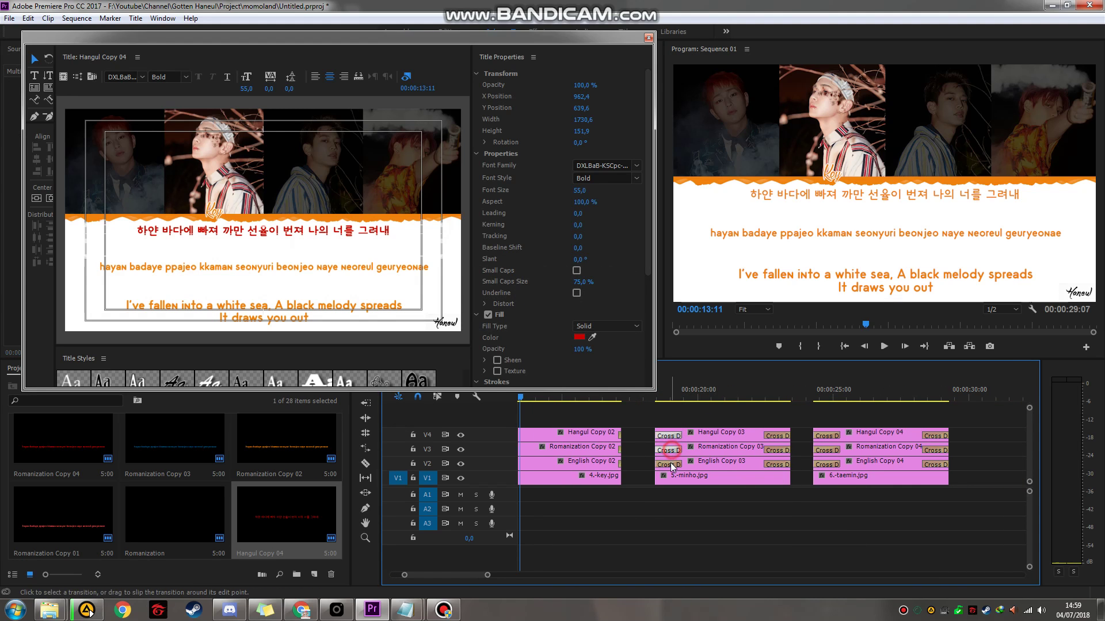
pyautogui.keyDown('shift'); pyautogui.click(670, 464); pyautogui.keyUp('shift')
pyautogui.keyDown('shift'); pyautogui.click(778, 463); pyautogui.keyUp('shift')
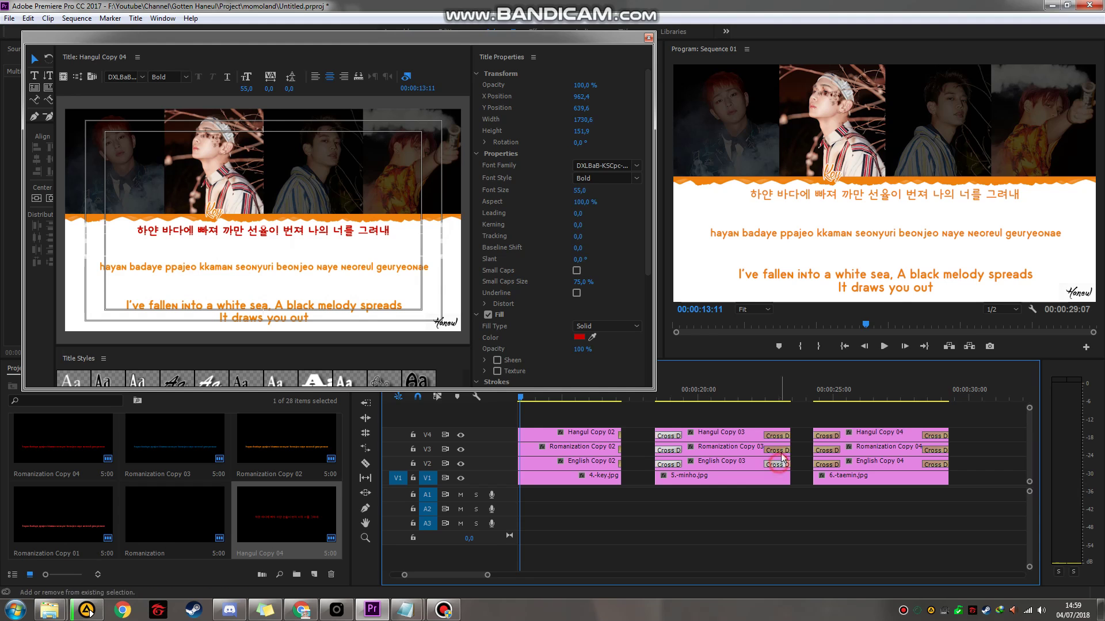
pyautogui.keyDown('shift'); pyautogui.click(778, 450); pyautogui.keyUp('shift')
pyautogui.keyDown('shift'); pyautogui.click(777, 435); pyautogui.keyUp('shift')
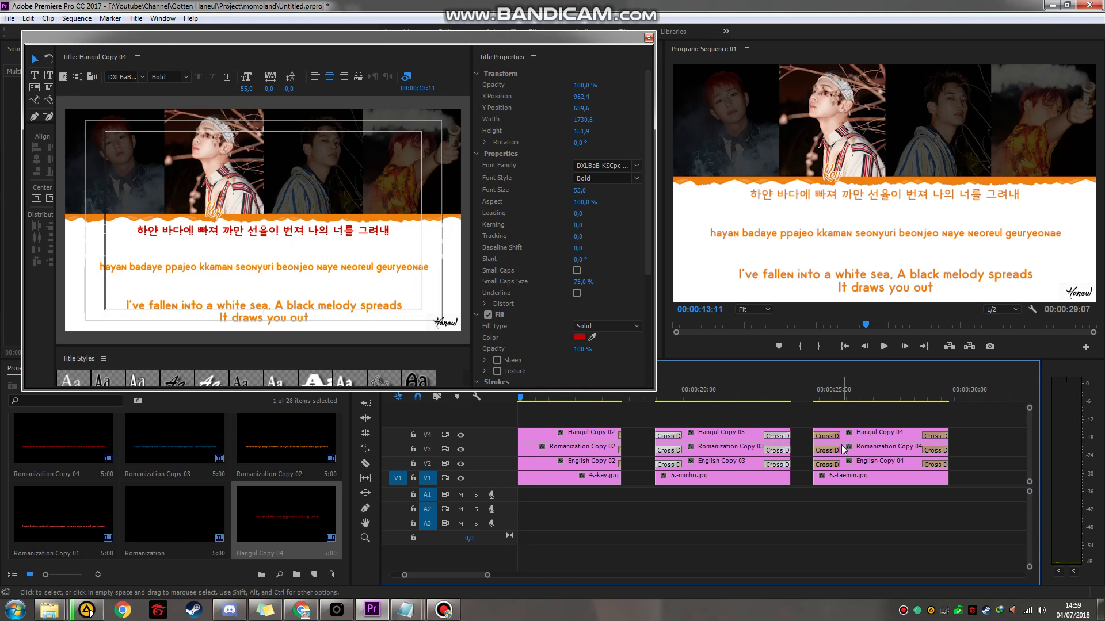
pyautogui.click(830, 436)
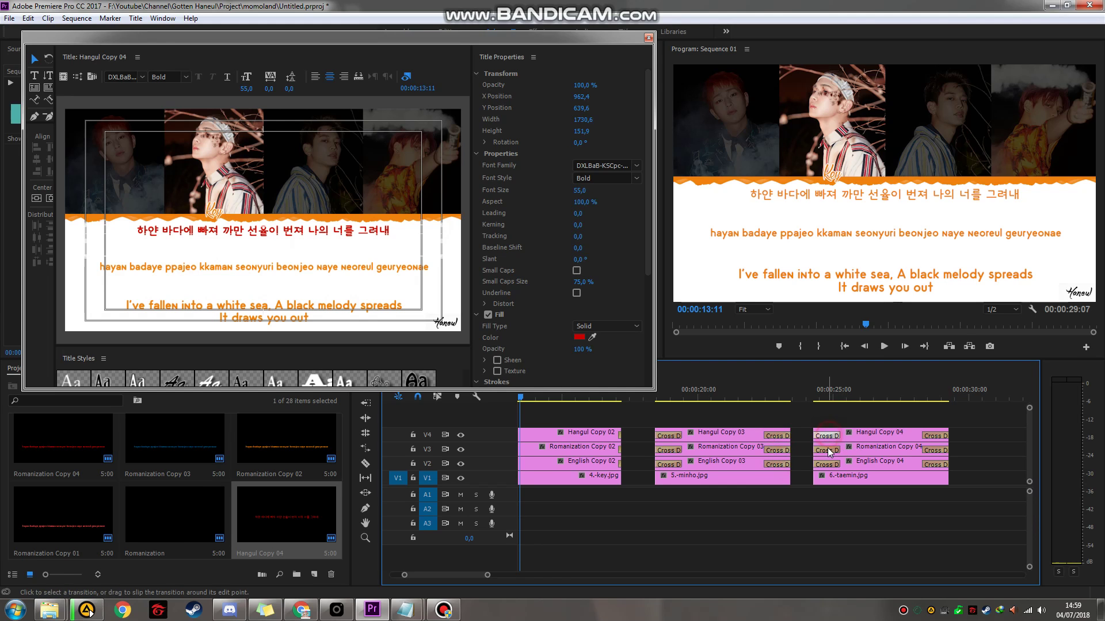
pyautogui.keyDown('shift'); pyautogui.click(827, 450); pyautogui.keyUp('shift')
# Step: Set the start and end cross dissolves of all Copy 03 and Copy 04 titles to a transition duration of 3 frames
pyautogui.click(671, 436)
pyautogui.keyDown('shift'); pyautogui.click(668, 450); pyautogui.keyUp('shift')
pyautogui.keyDown('shift'); pyautogui.click(669, 465); pyautogui.keyUp('shift')
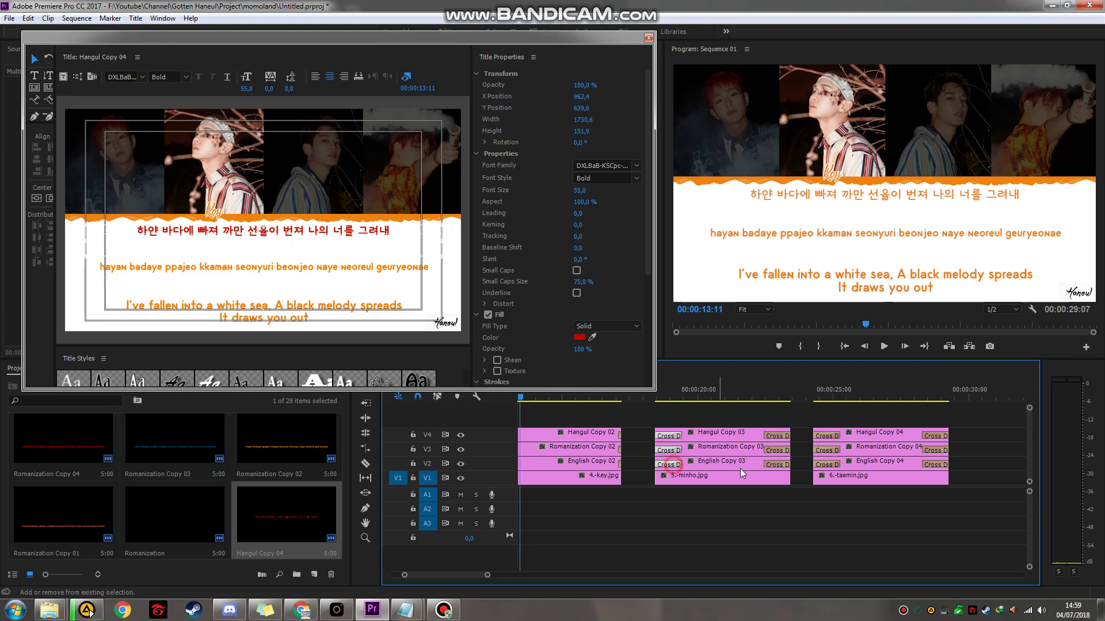
pyautogui.keyDown('shift'); pyautogui.click(777, 465); pyautogui.keyUp('shift')
pyautogui.keyDown('shift'); pyautogui.click(778, 451); pyautogui.keyUp('shift')
pyautogui.keyDown('shift'); pyautogui.click(780, 436); pyautogui.keyUp('shift')
pyautogui.keyDown('shift'); pyautogui.click(827, 436); pyautogui.keyUp('shift')
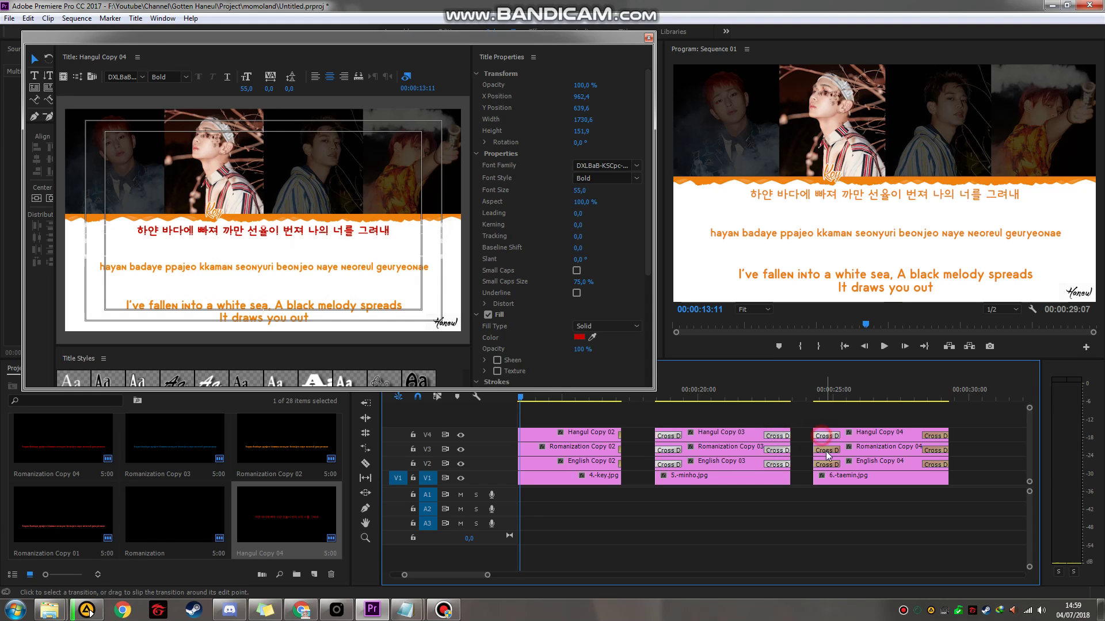
pyautogui.keyDown('shift'); pyautogui.click(826, 449); pyautogui.keyUp('shift')
pyautogui.keyDown('shift'); pyautogui.click(830, 464); pyautogui.keyUp('shift')
pyautogui.keyDown('shift'); pyautogui.click(941, 464); pyautogui.keyUp('shift')
pyautogui.keyDown('shift'); pyautogui.click(939, 450); pyautogui.keyUp('shift')
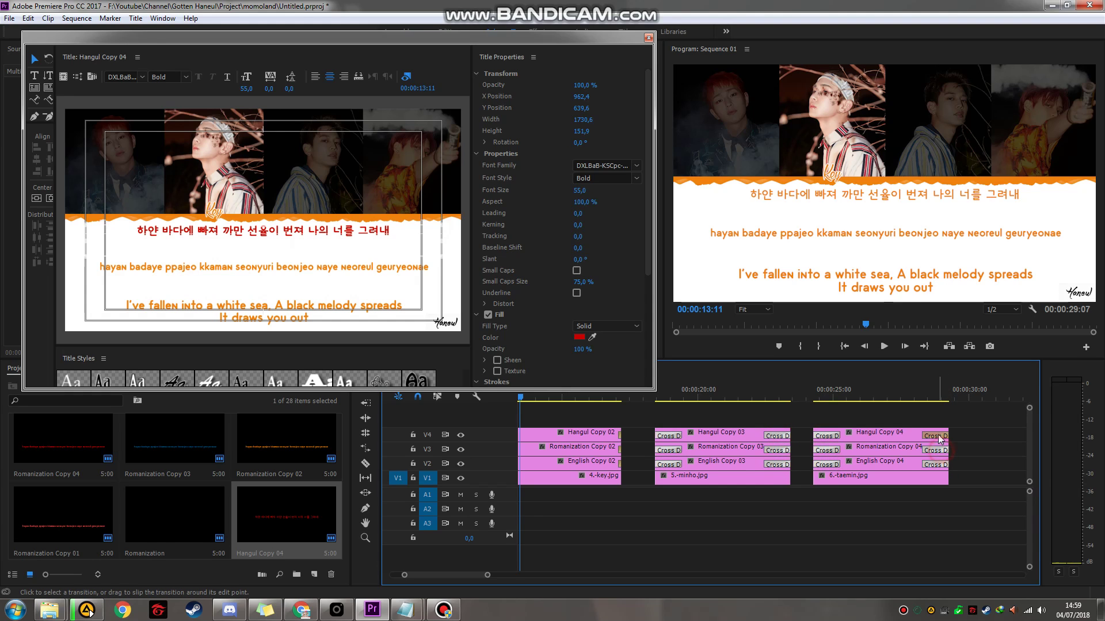
pyautogui.keyDown('shift'); pyautogui.click(938, 436); pyautogui.keyUp('shift')
pyautogui.rightClick(939, 435)
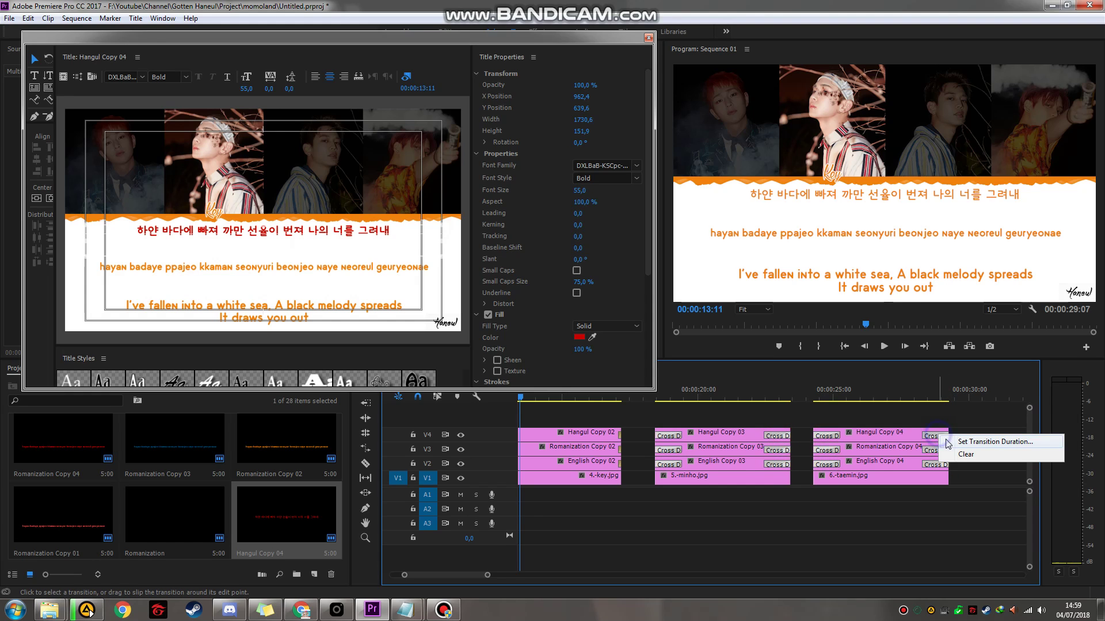
pyautogui.click(949, 442)
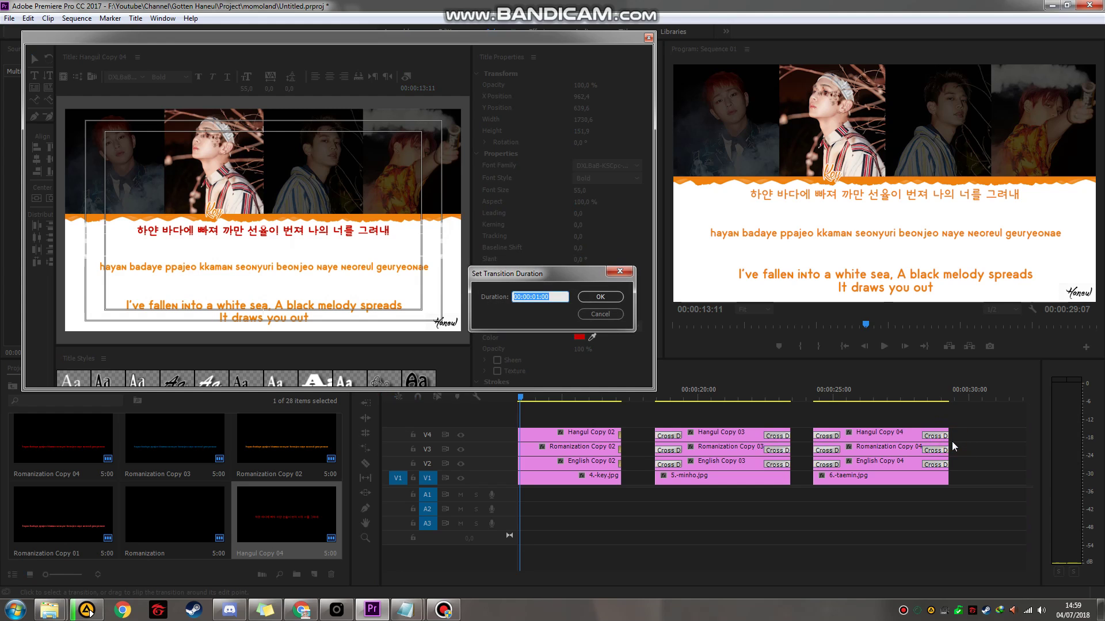
pyautogui.press('Right')
pyautogui.press('BackSpace')
pyautogui.write('3')
pyautogui.press('Left')
pyautogui.press('Left')
pyautogui.press('Return')
# Step: Close the gaps between the five image-and-title groups so that each one directly follows the previous group in the sequence
pyautogui.scroll(-3, 747, 510)
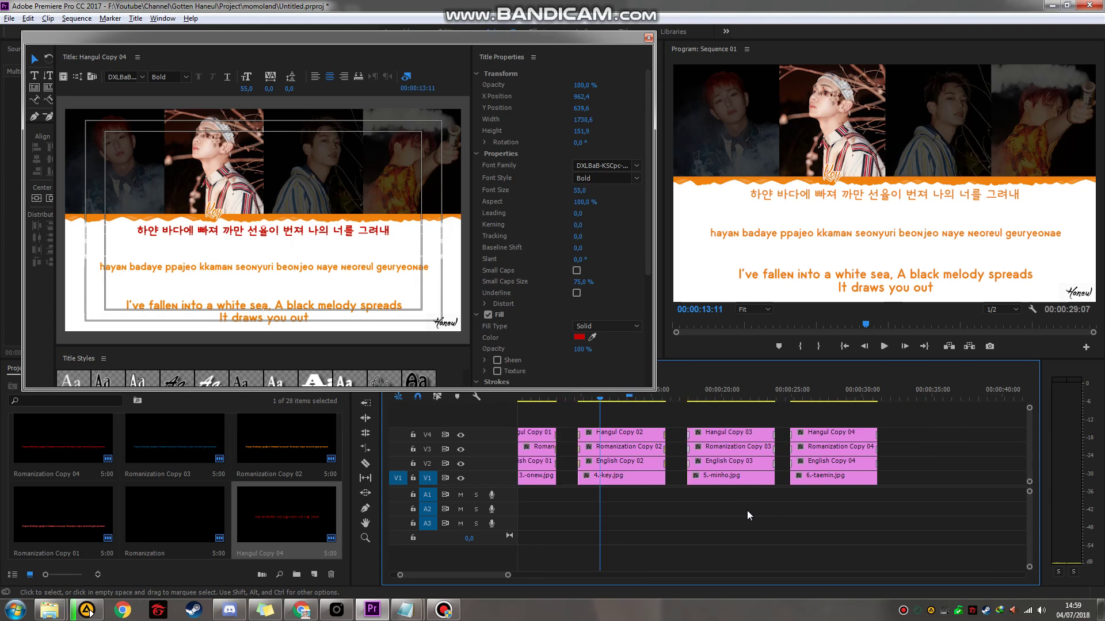
pyautogui.scroll(2, 710, 514)
pyautogui.moveTo(618, 519); pyautogui.dragTo(641, 432)
pyautogui.moveTo(635, 439); pyautogui.dragTo(617, 440)
pyautogui.scroll(2, 617, 441)
pyautogui.moveTo(686, 432); pyautogui.dragTo(724, 482)
pyautogui.moveTo(733, 482); pyautogui.dragTo(699, 484)
pyautogui.moveTo(797, 502); pyautogui.dragTo(806, 442)
pyautogui.moveTo(978, 518); pyautogui.dragTo(882, 441)
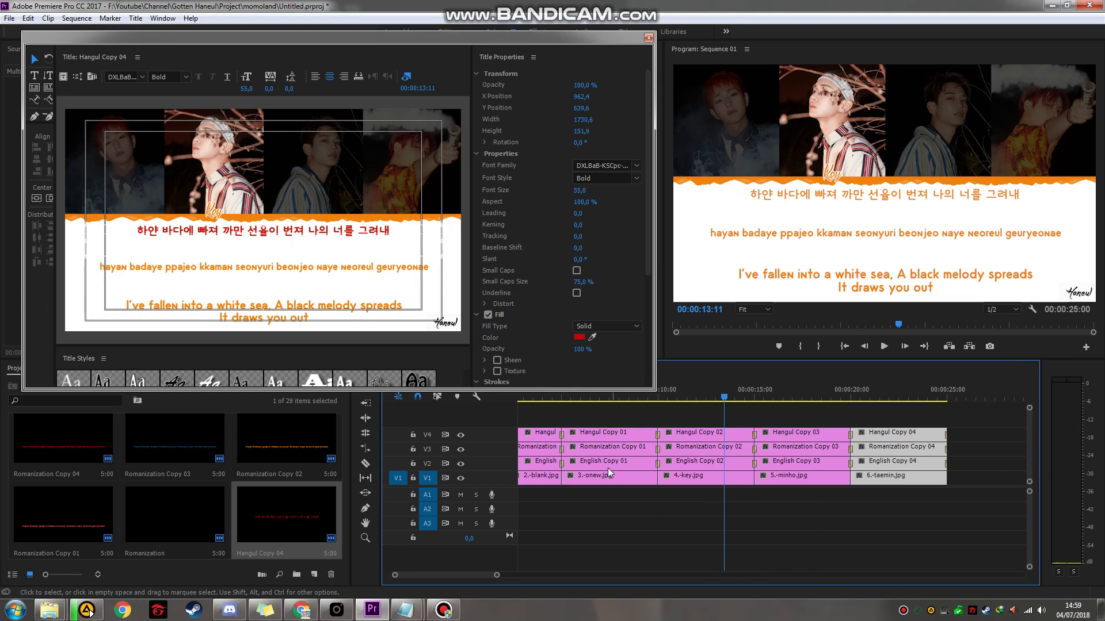
# Step: Play the joined sequence from its beginning to check the title transitions
pyautogui.scroll(3, 572, 440)
pyautogui.click(600, 419)
pyautogui.press('Home')
pyautogui.press('space')
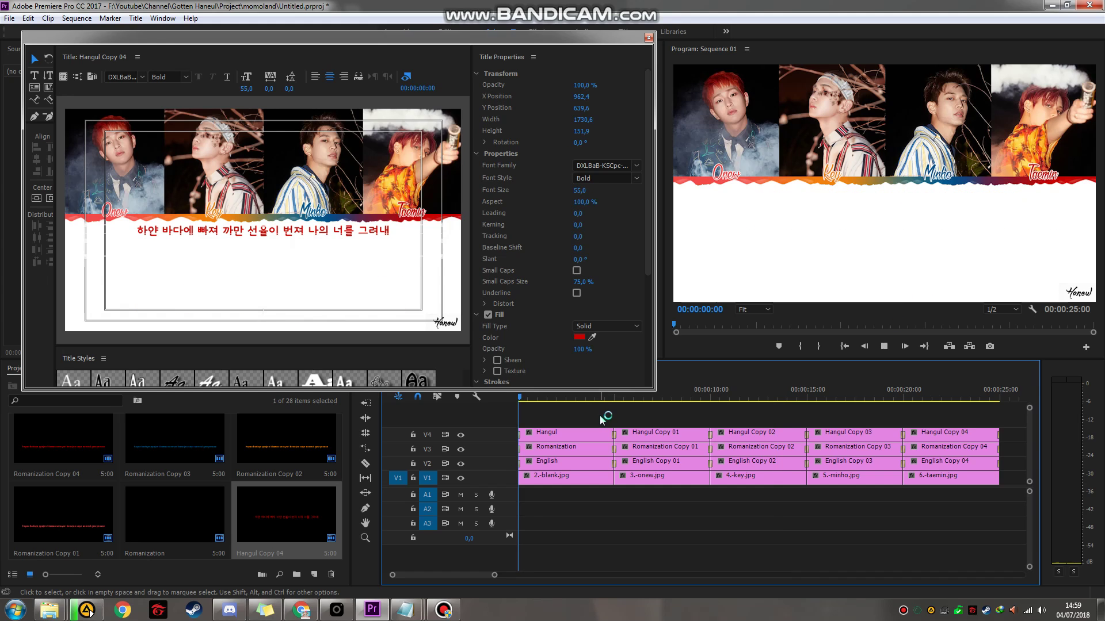
# Step: In font size.txt, add the note "set the trasition duration to 0:03" below the existing notes
pyautogui.hotkey('alt', 'Tab')
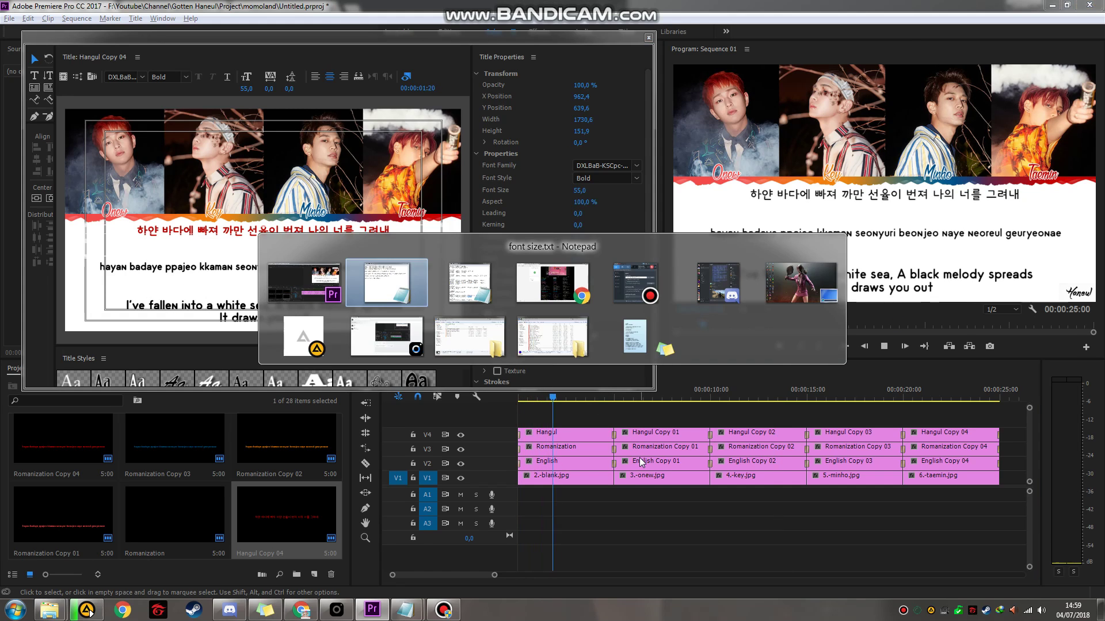
pyautogui.press('Return')
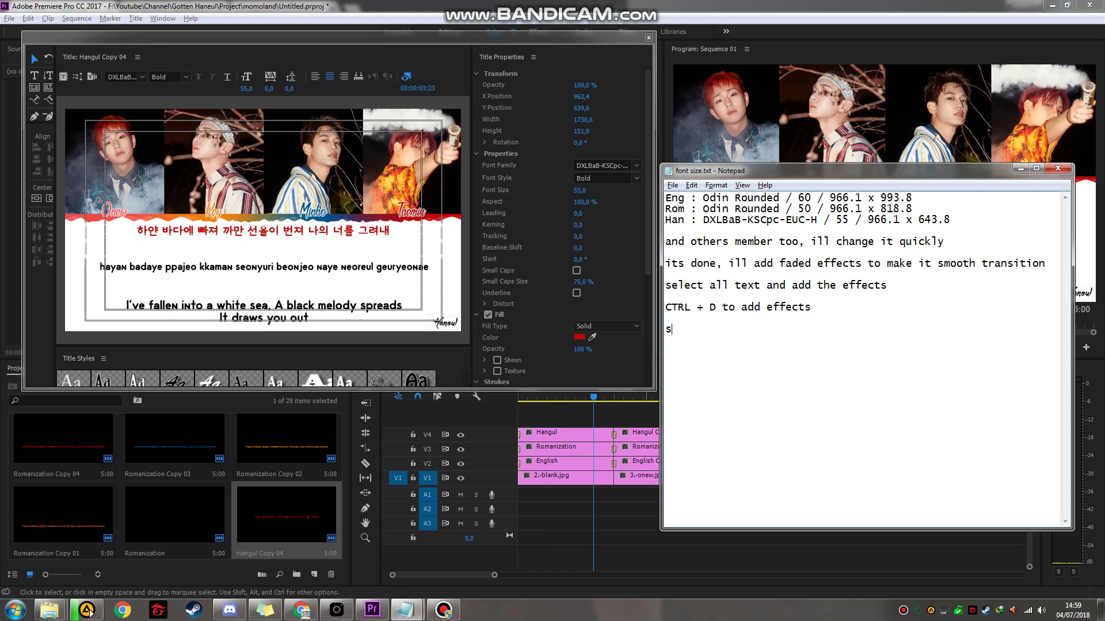
pyautogui.write('set the trasit')
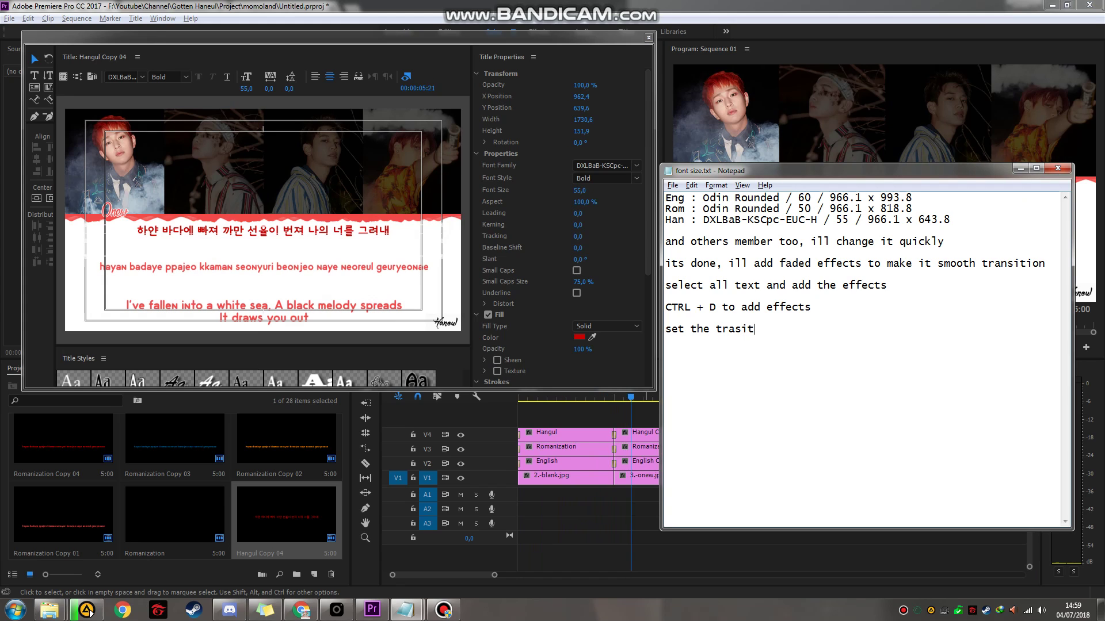
pyautogui.write('ion duration ')
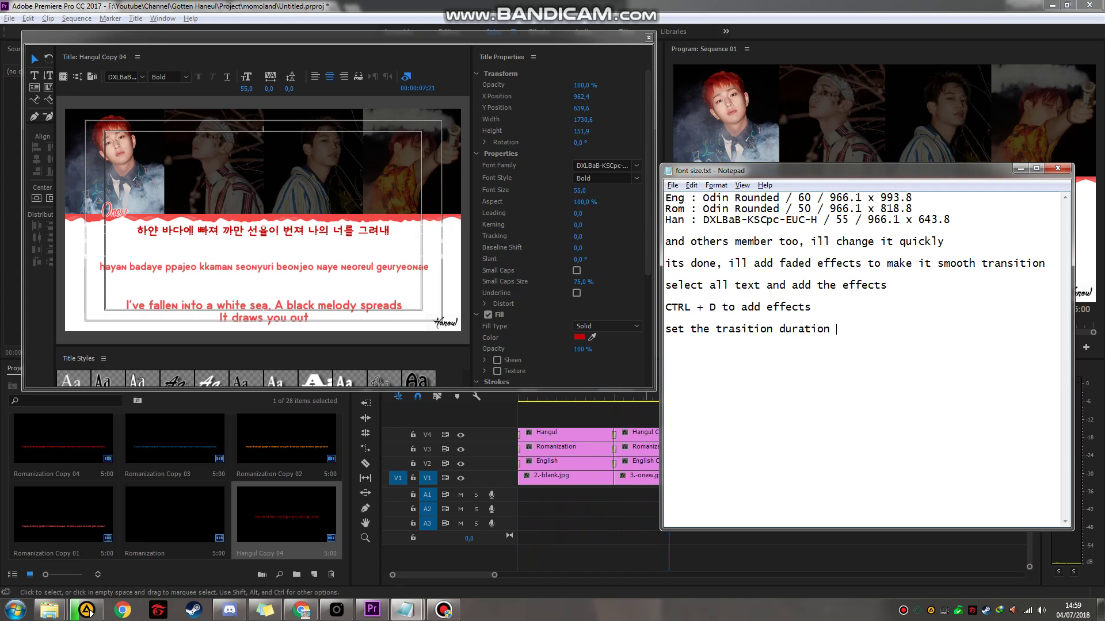
pyautogui.write('to 0:03')
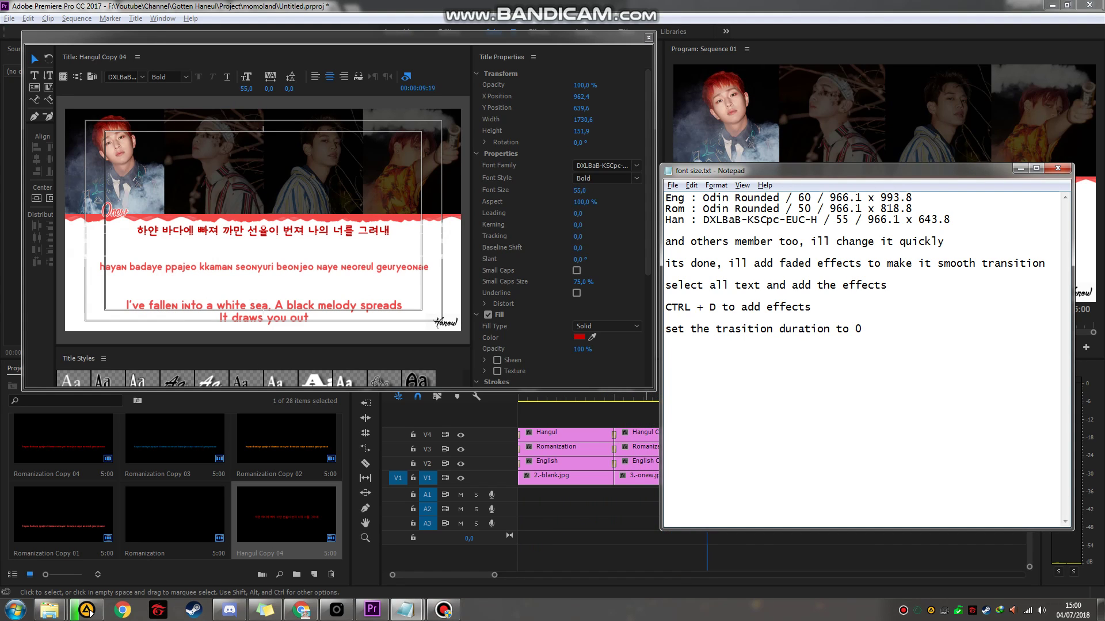
# Step: In Premiere Pro, scrub through the 5.-minho.jpg section into 6.-taemin.jpg and examine the title cross dissolves at their cut
pyautogui.click(833, 44)
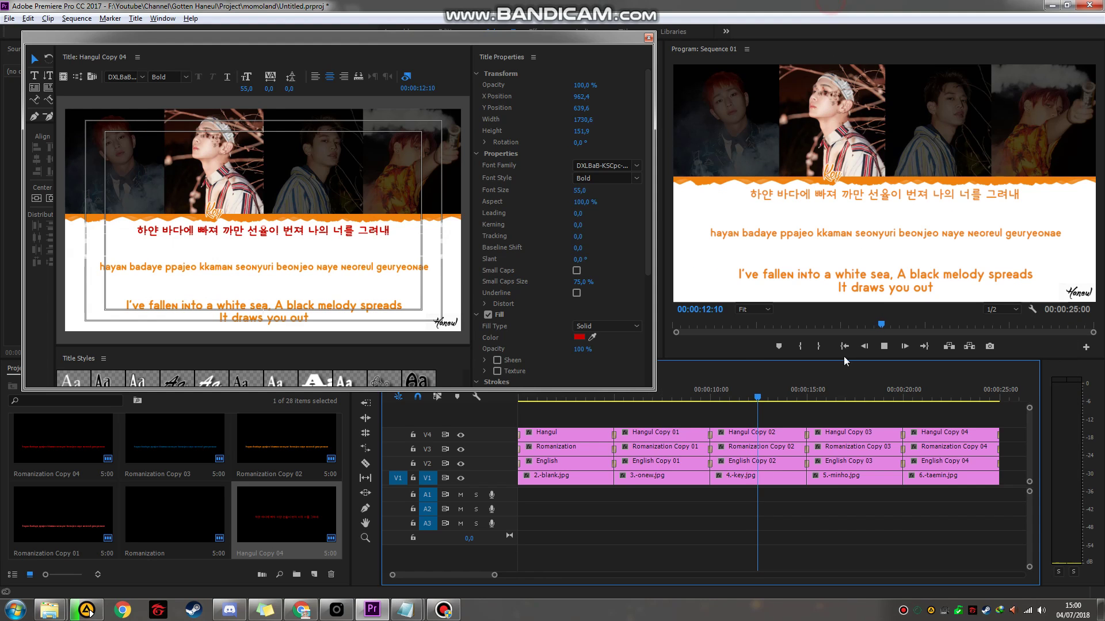
pyautogui.click(802, 397)
pyautogui.moveTo(804, 402); pyautogui.dragTo(900, 401)
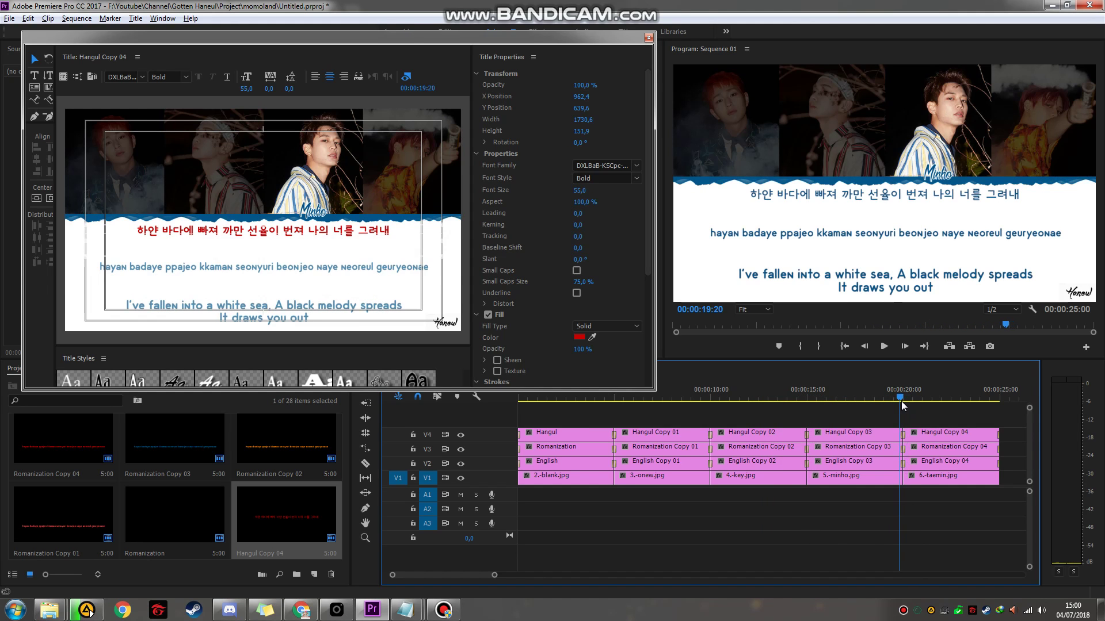
pyautogui.press('=')
pyautogui.press('=')
pyautogui.press('=')
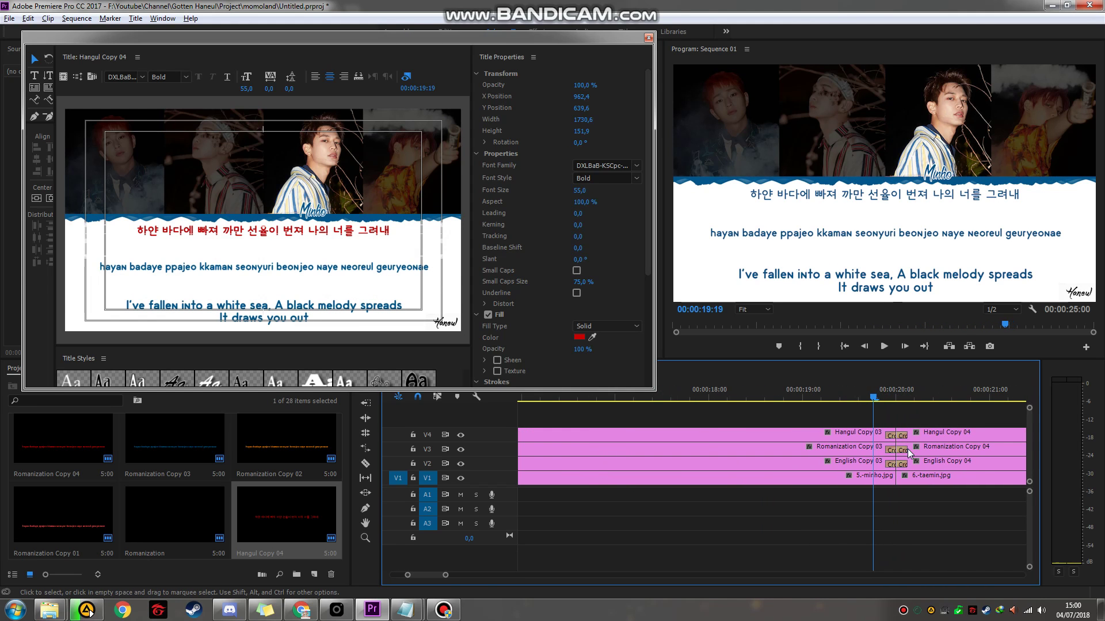
pyautogui.press('-')
pyautogui.press('-')
pyautogui.press('-')
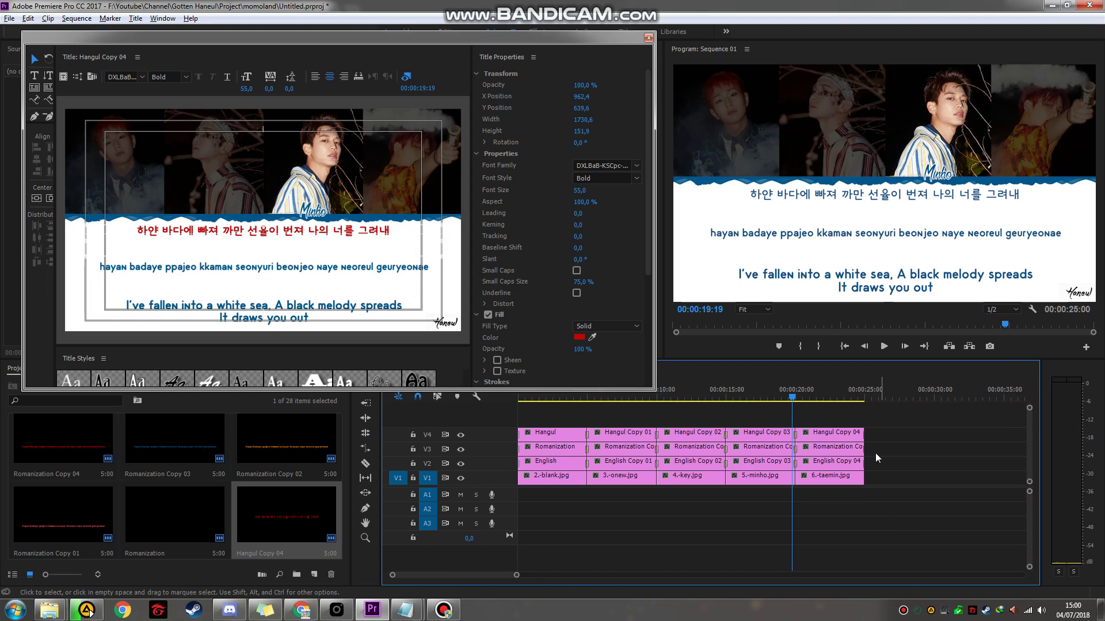
pyautogui.press('=')
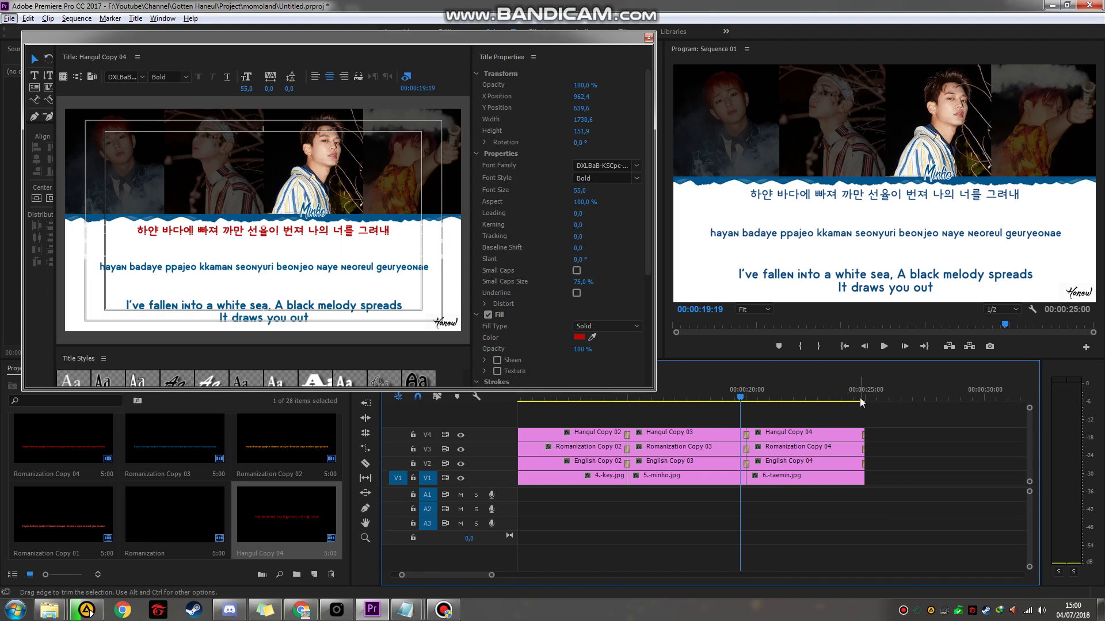
pyautogui.moveTo(768, 399); pyautogui.dragTo(751, 395)
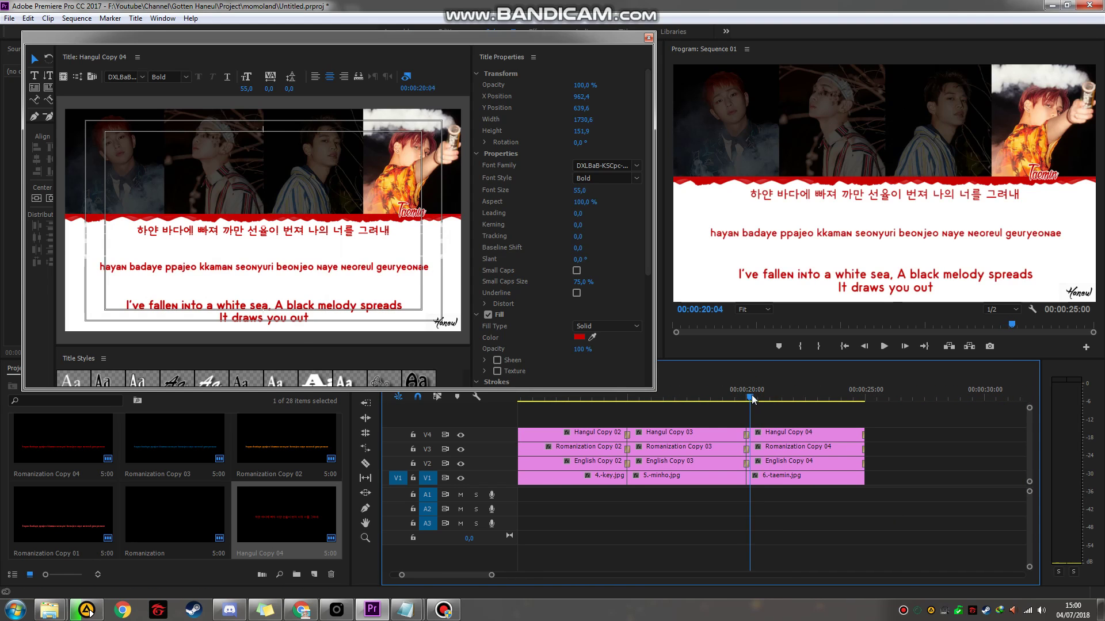
pyautogui.press('-')
# Step: Save the project, continuing despite the file having been modified since the last save
pyautogui.hotkey('ctrl', 's')
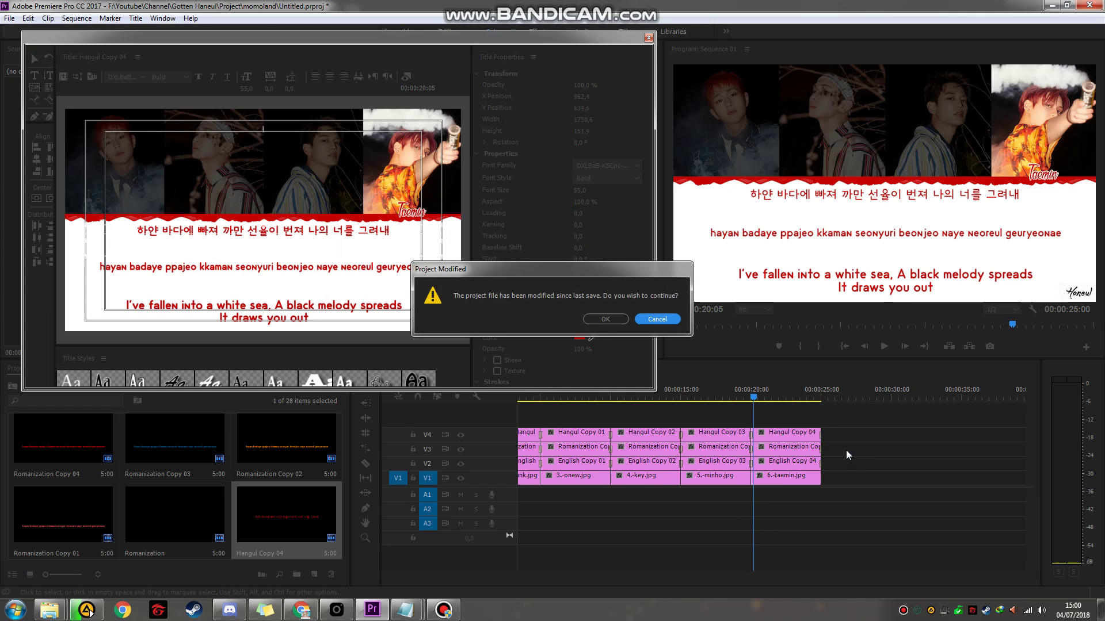
pyautogui.click(615, 320)
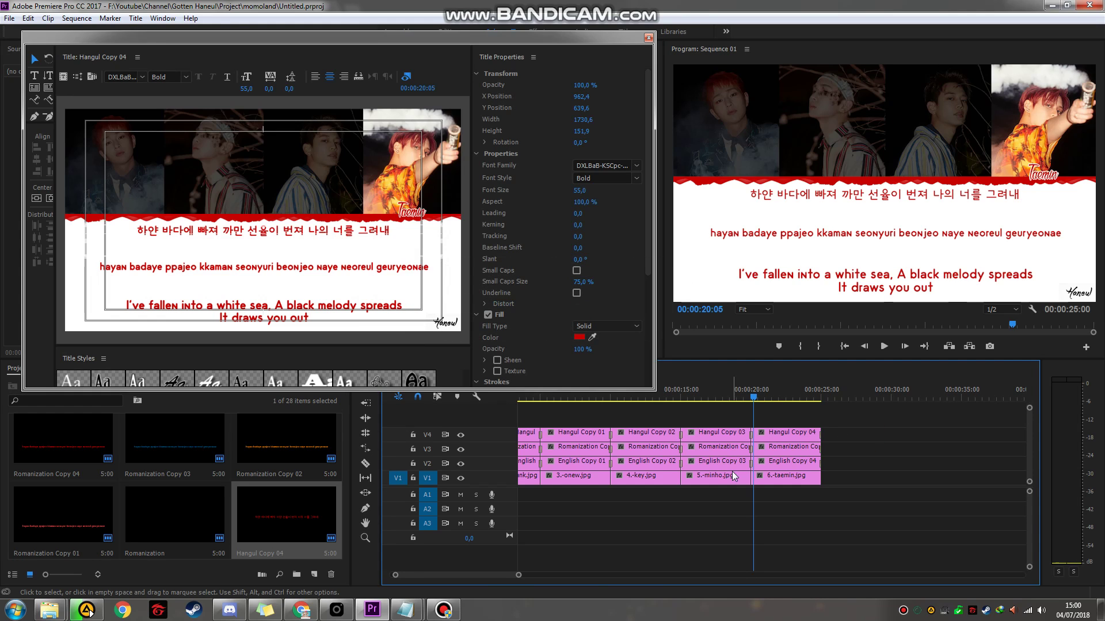
pyautogui.scroll(2, 730, 521)
pyautogui.scroll(-1, 671, 519)
# Step: In font size.txt, replace the notes below the font settings with "ill make the lyrics from start to 1st chorus"
pyautogui.hotkey('alt', 'Tab')
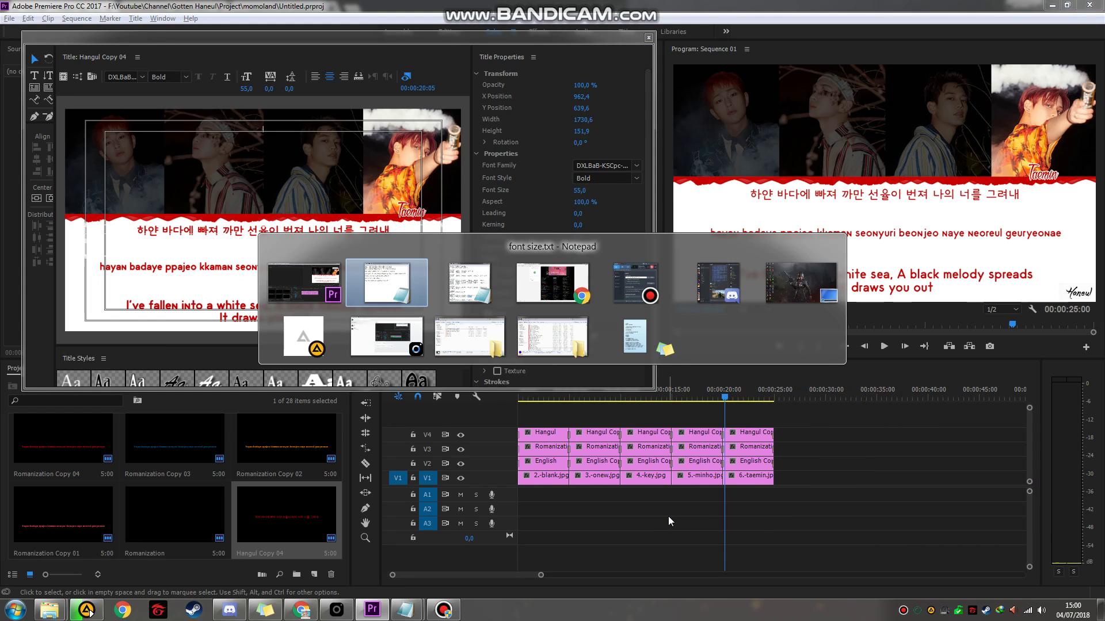
pyautogui.moveTo(891, 335); pyautogui.dragTo(678, 244)
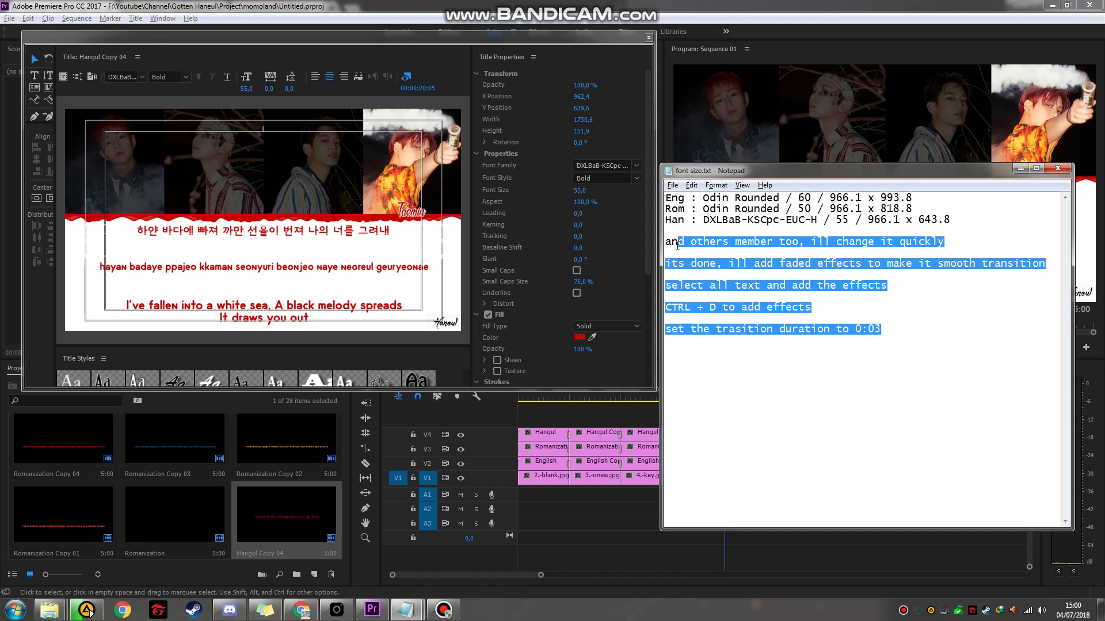
pyautogui.write('ill make the lyrics')
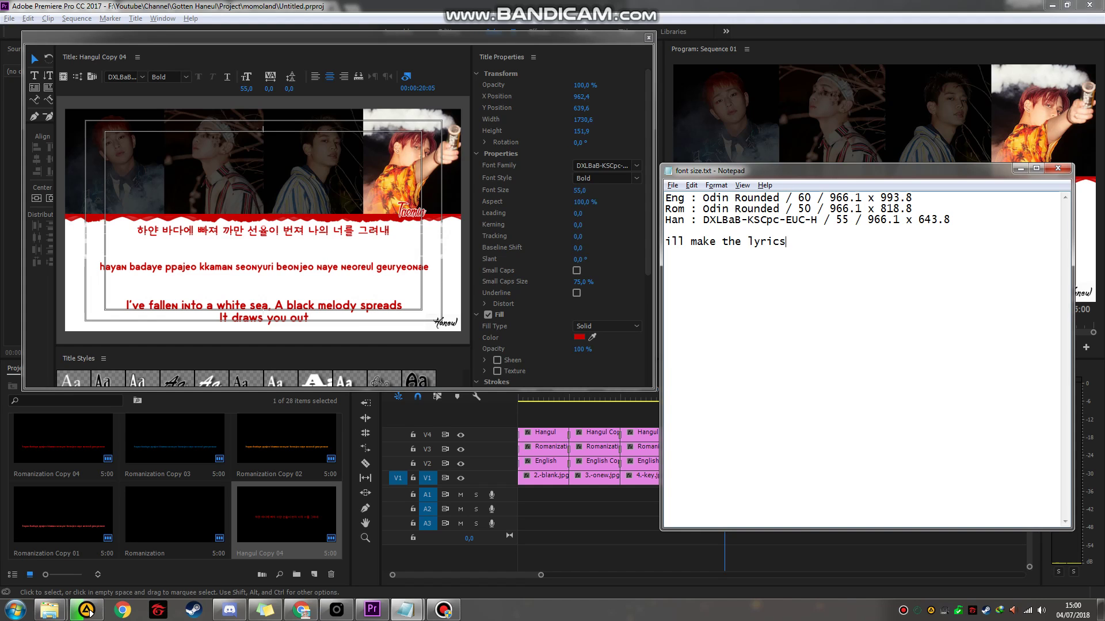
pyautogui.hotkey('alt', 'Tab')
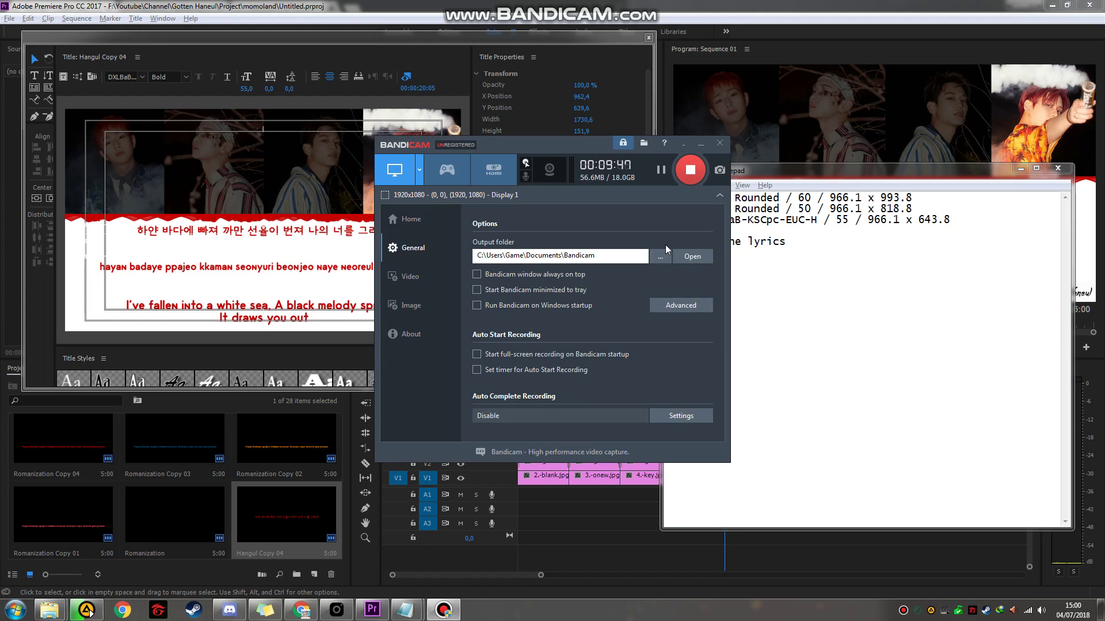
pyautogui.hotkey('alt', 'Tab')
pyautogui.write('fro')
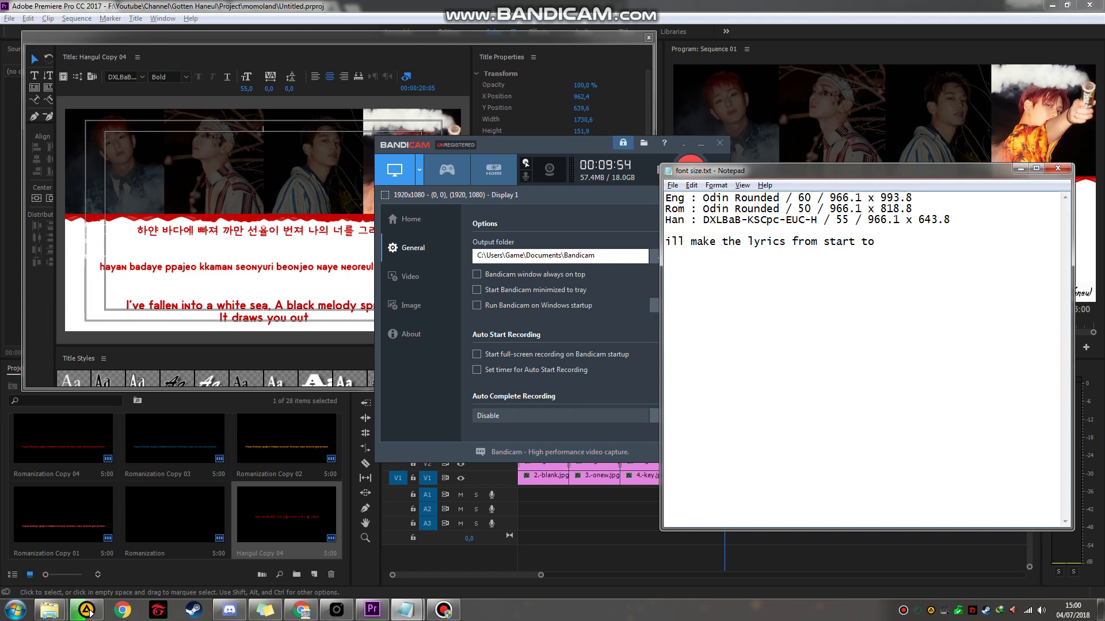
pyautogui.write('chorus')
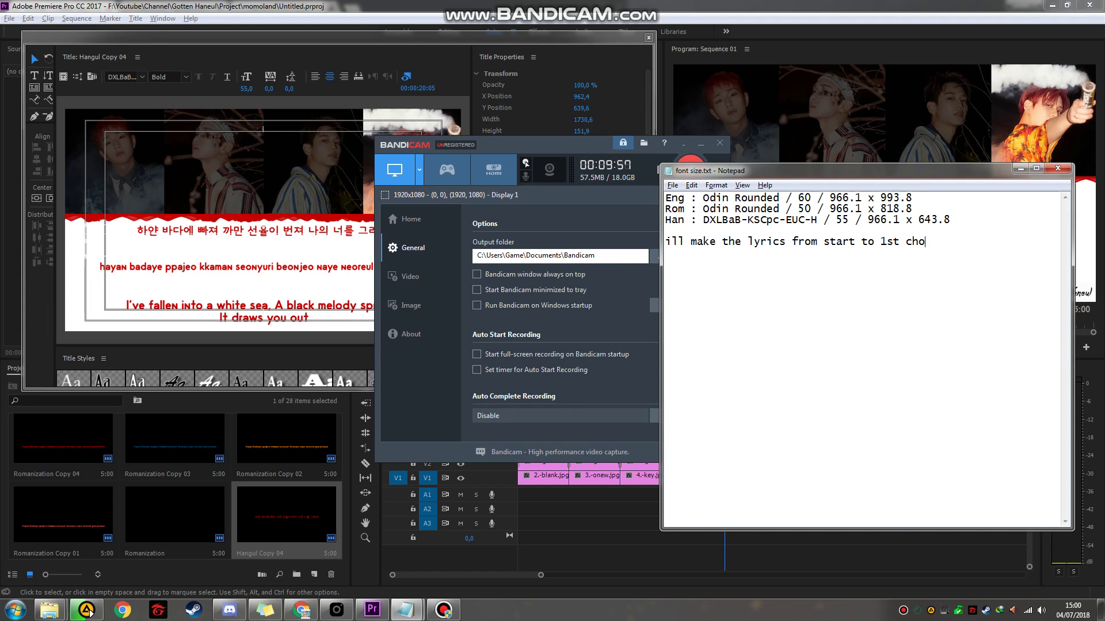